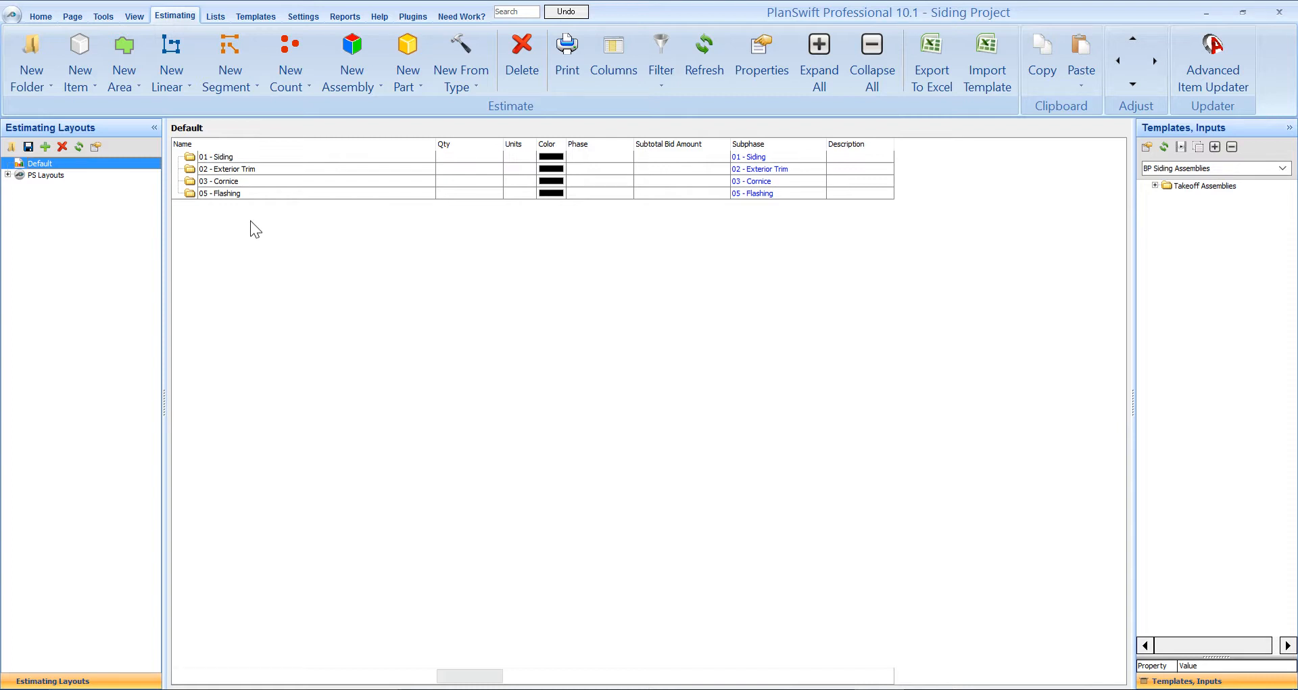
- Load the BP Siding Location Folders templates, choose 01 - Siding, and return to the drawing
left_click(1186, 168)
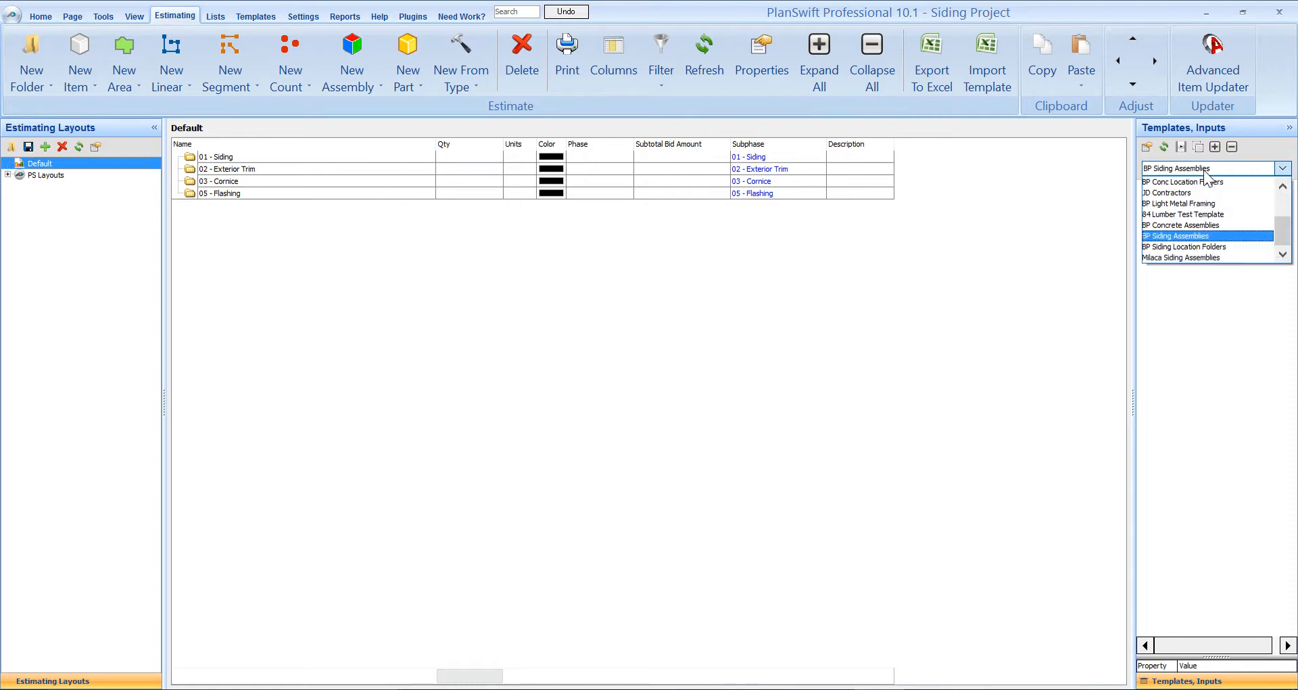
left_click(1193, 246)
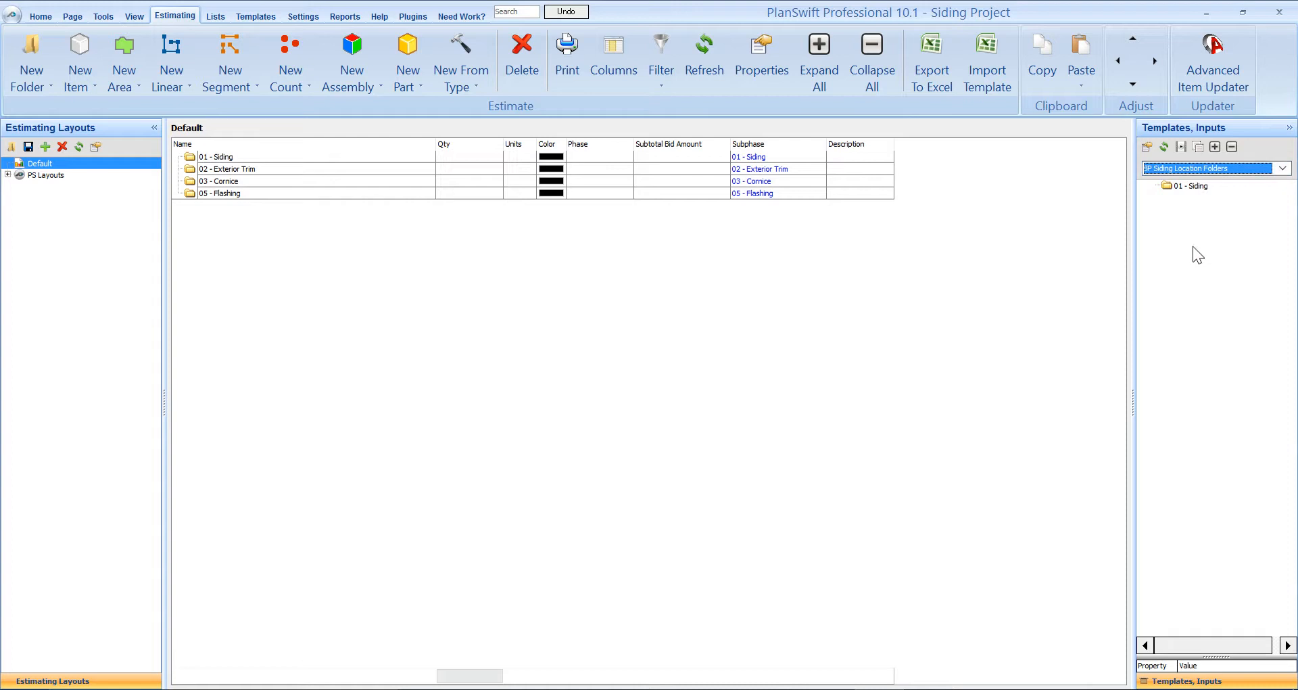
left_click(1205, 182)
left_click(36, 18)
- Expand Wood/ Fiber Cement/ Composite Siding > Siding and select the Lap Siding assembly
left_click(1159, 165)
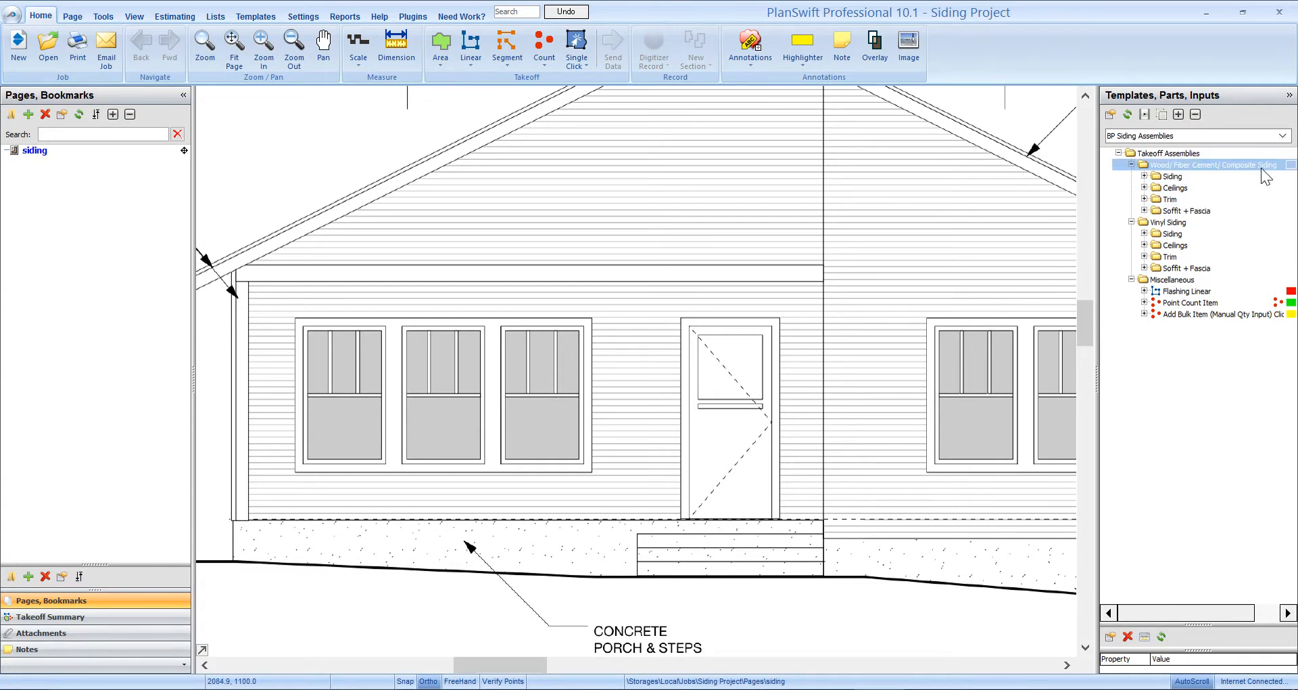
left_click(1262, 176)
left_click(1144, 176)
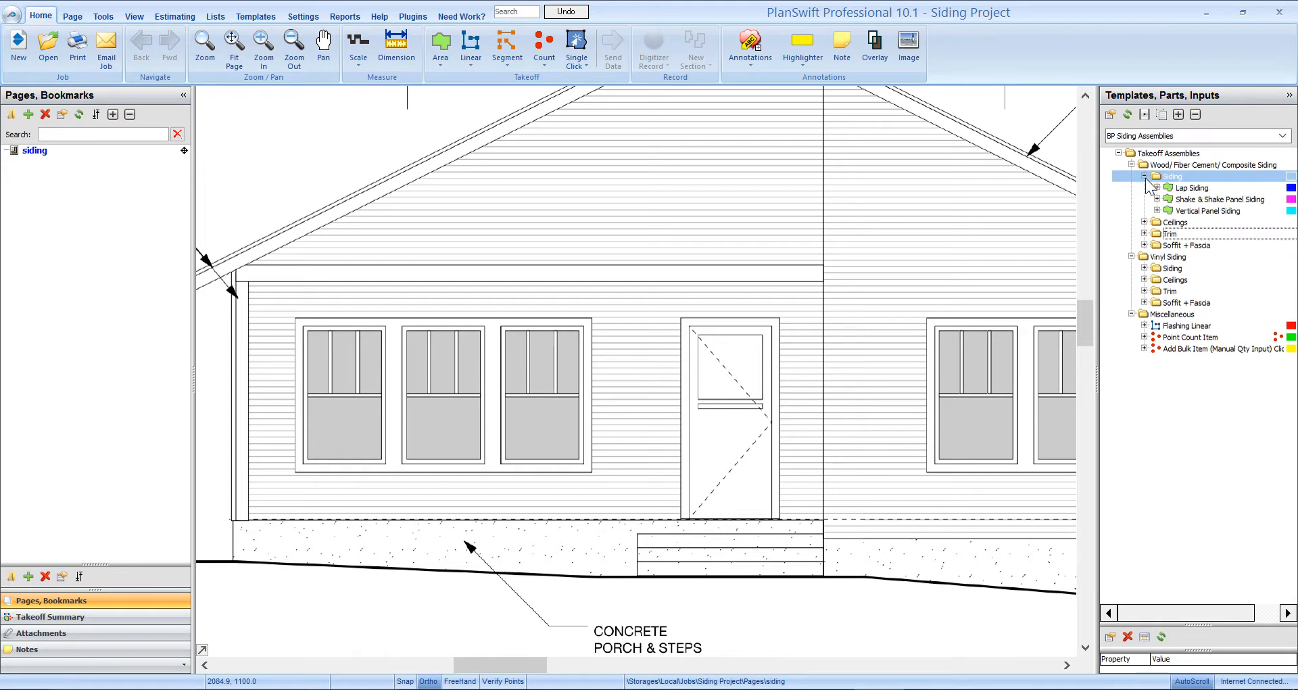
left_click(1223, 221)
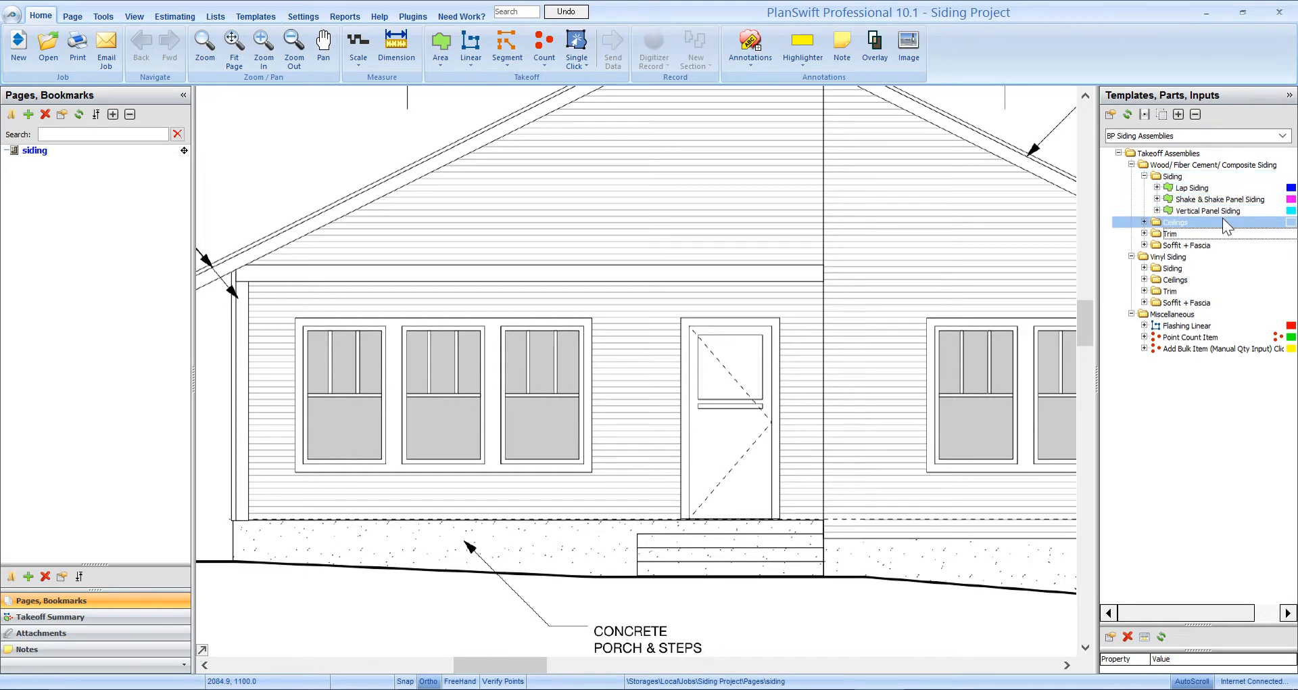
left_click(1221, 209)
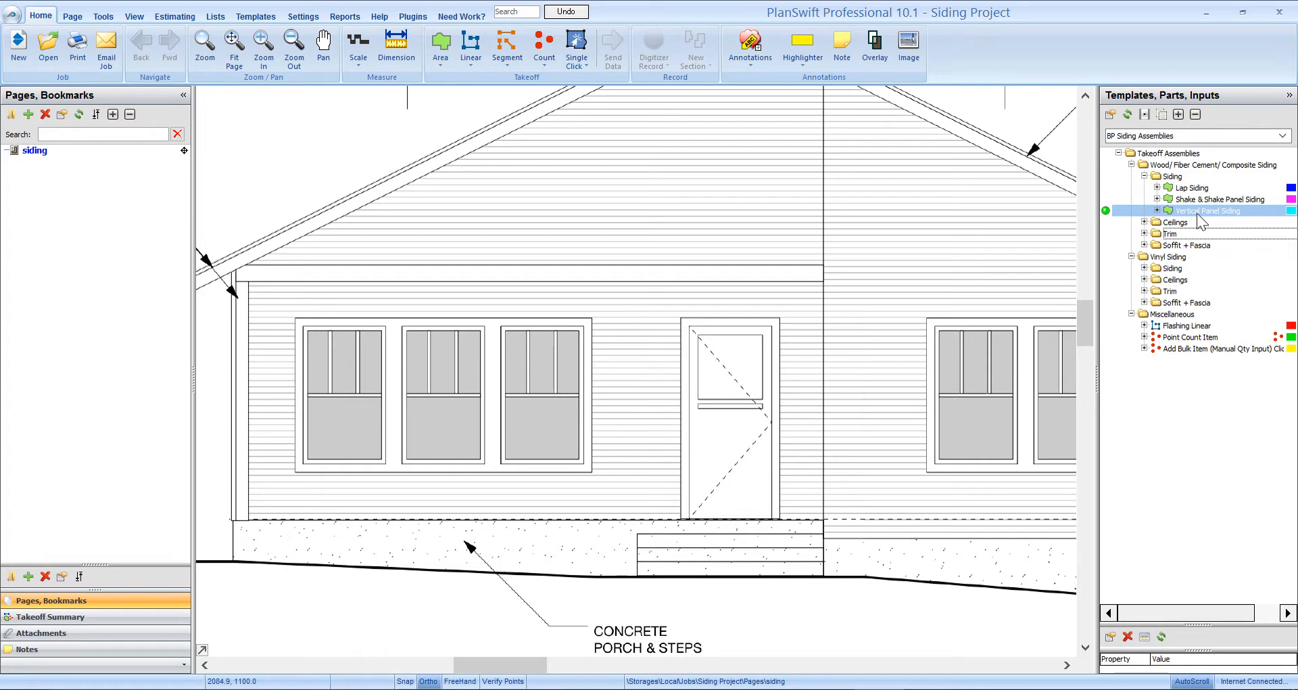
left_click(1178, 188)
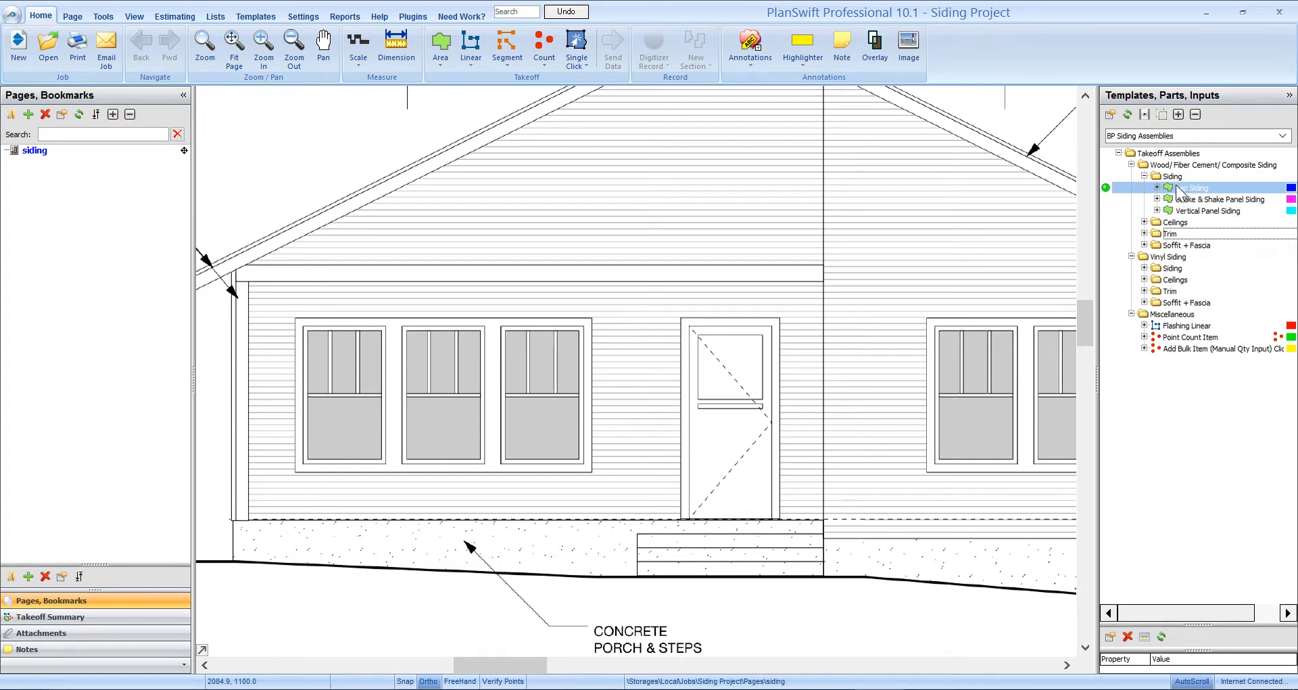
- Add Lap Siding to folder 01 - Siding after reviewing its siding and Tyvek Housewrap wall-wrap settings
double_click(1104, 188)
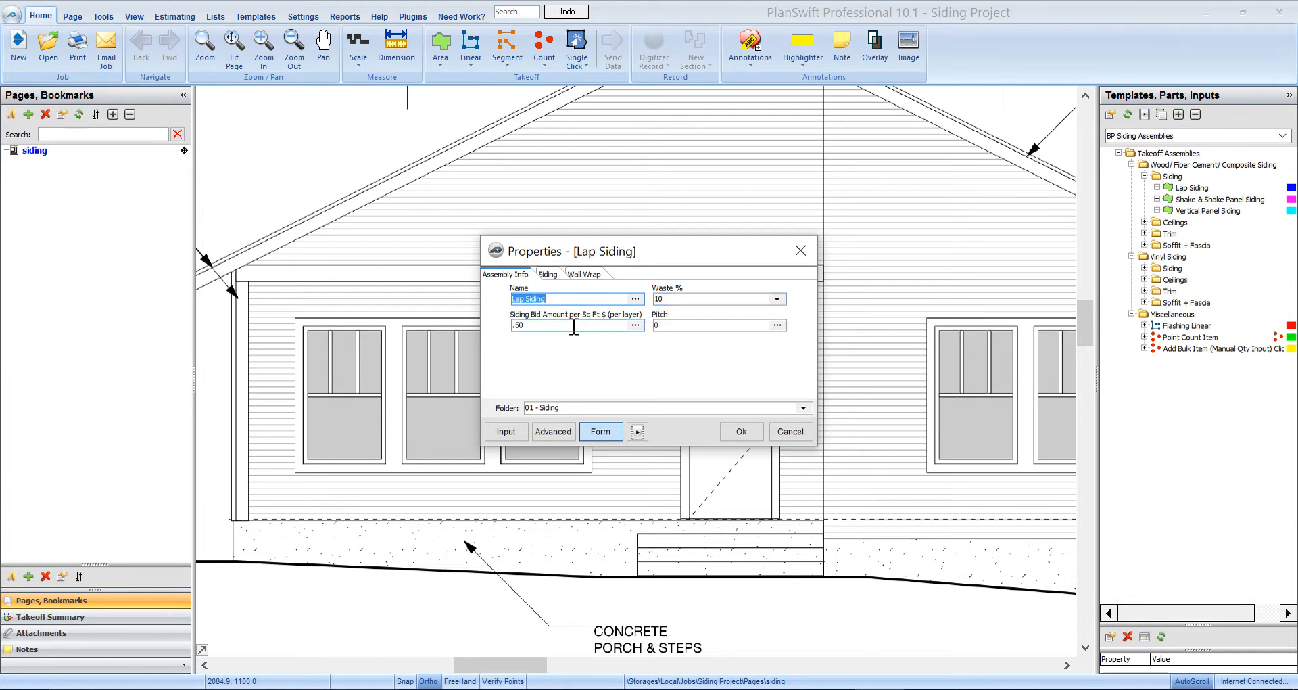
left_click(556, 276)
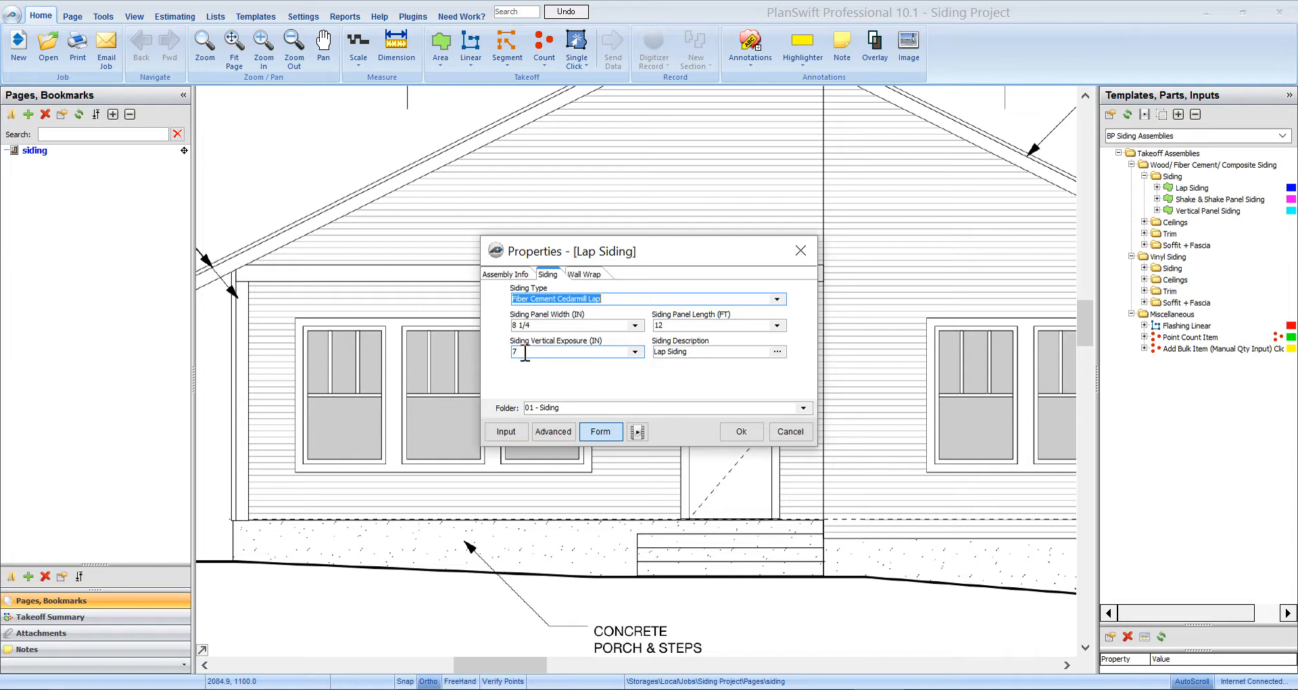
left_click(591, 274)
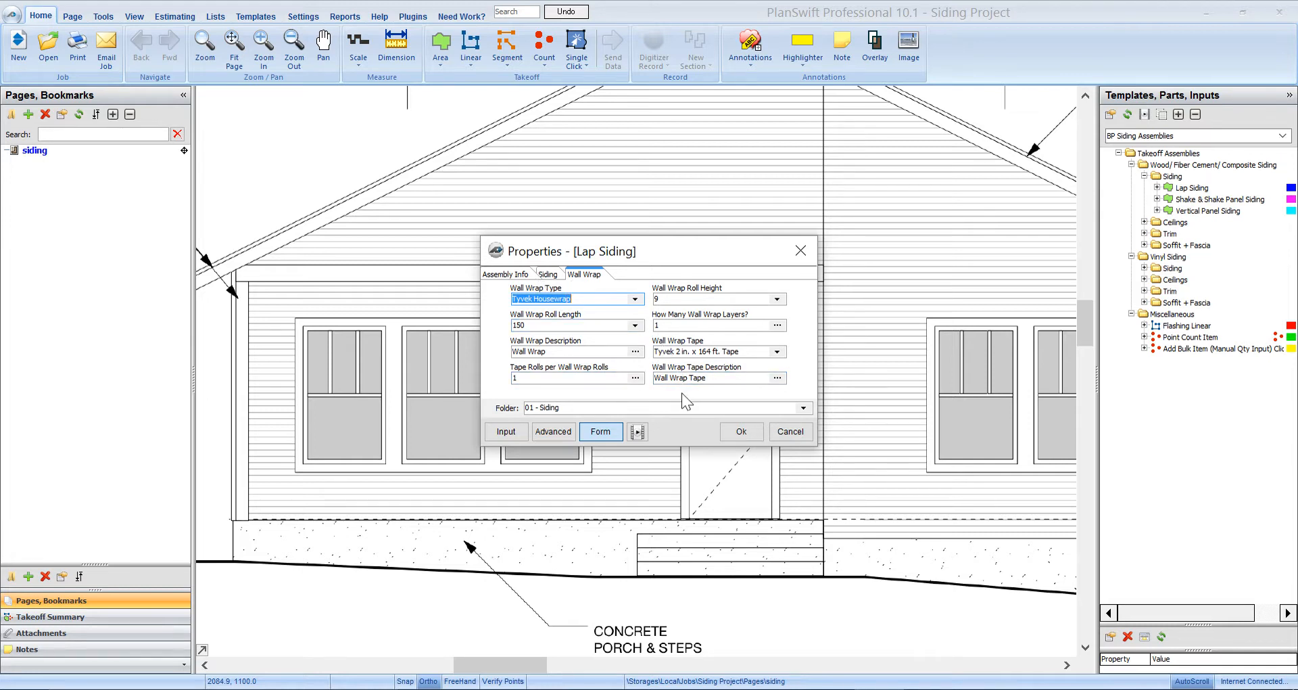
left_click(803, 407)
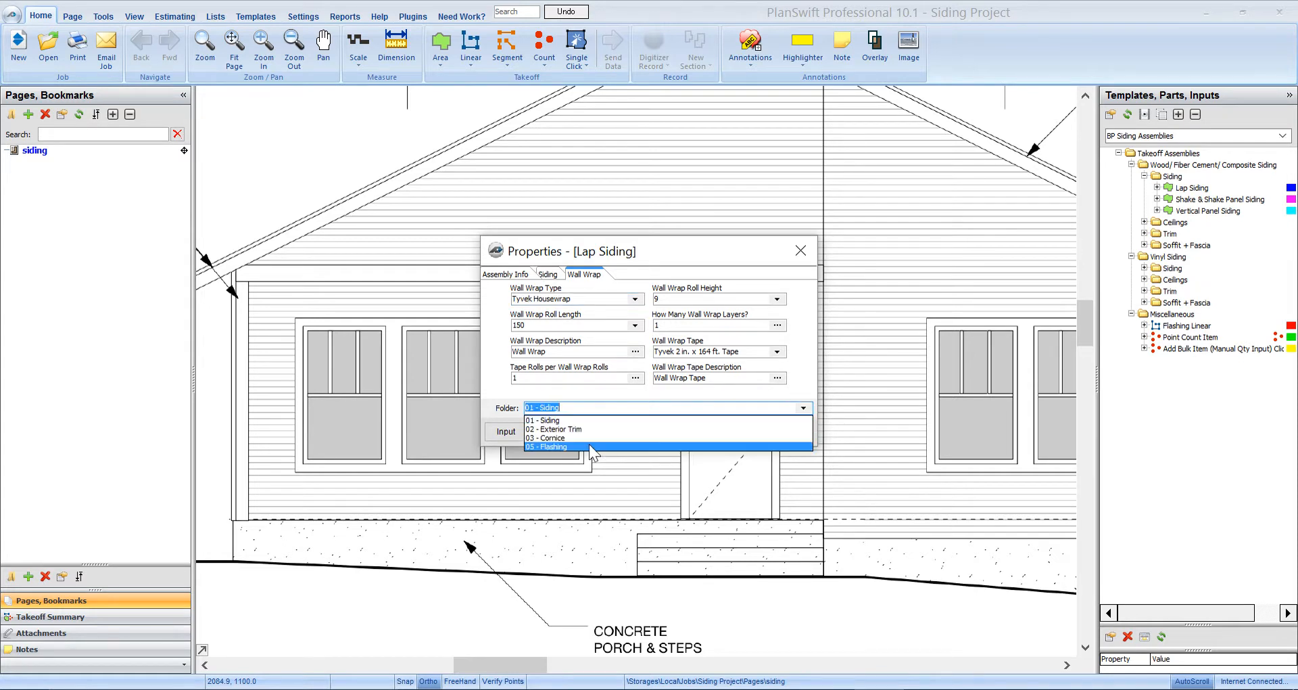
left_click(560, 420)
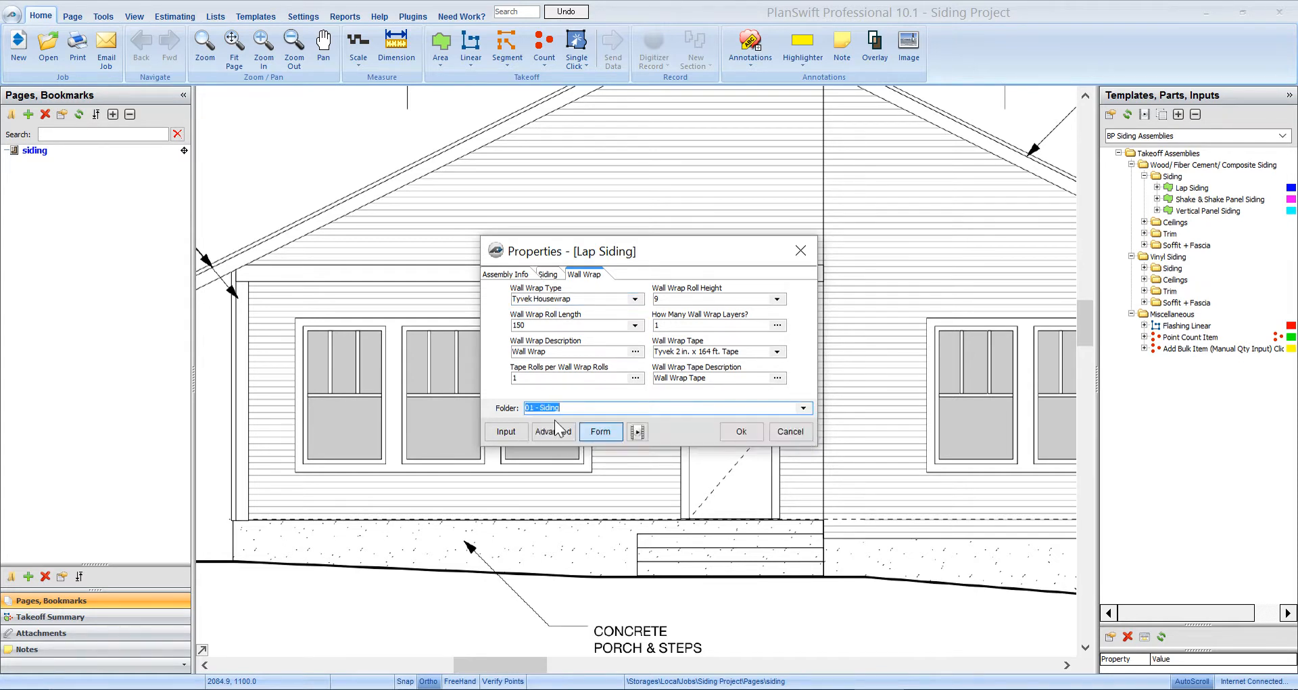
left_click(741, 431)
- Outline the front wall's lap siding area, routing around the door
scroll(534, 494, "up", 2)
left_click(510, 487)
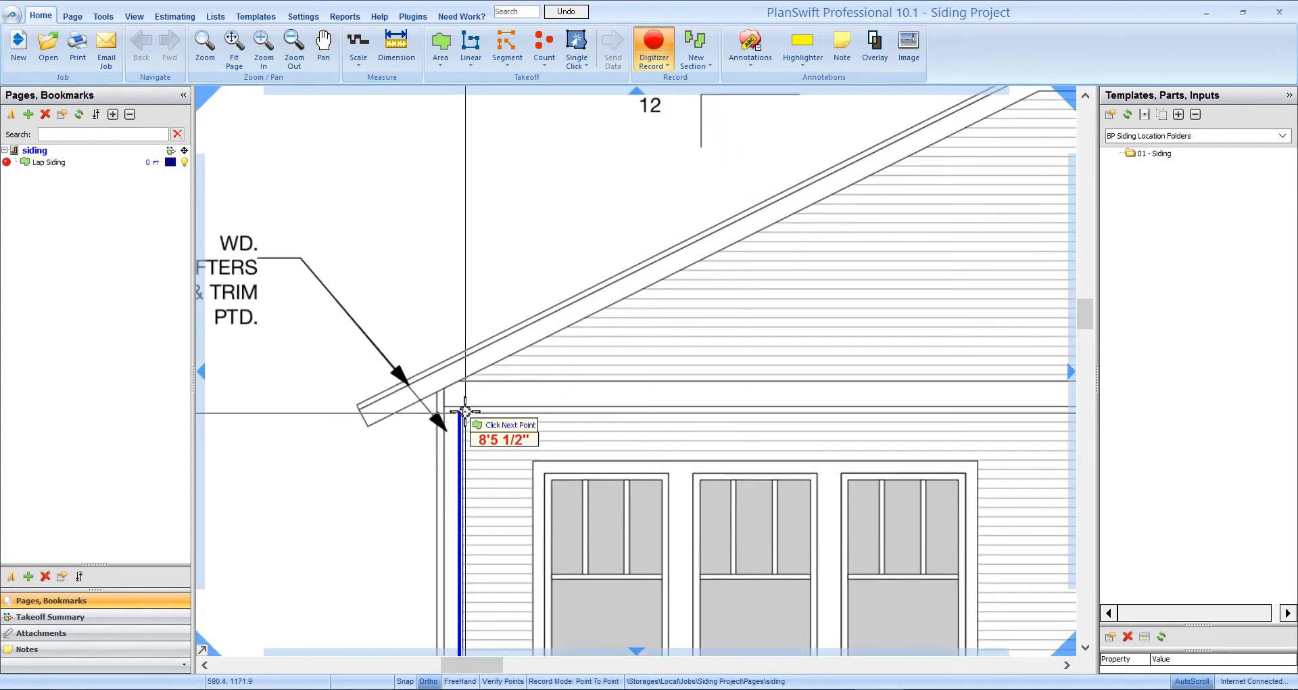
left_click(462, 406)
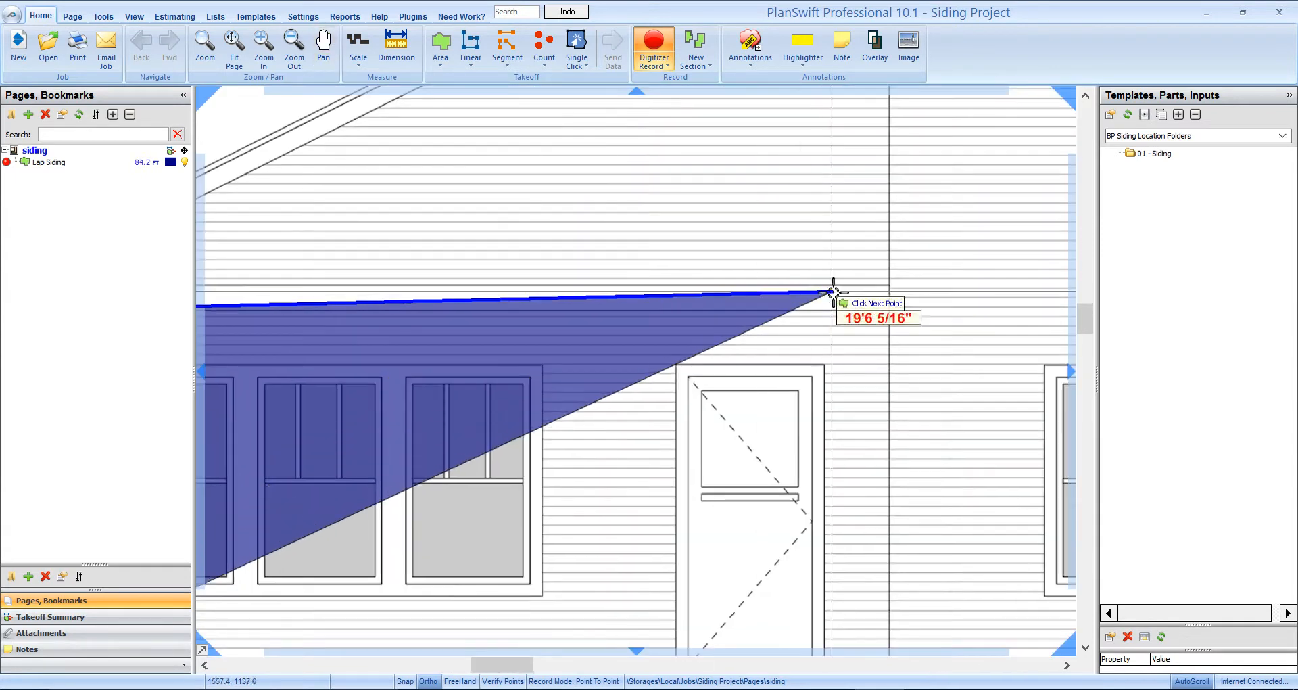
left_click(887, 310)
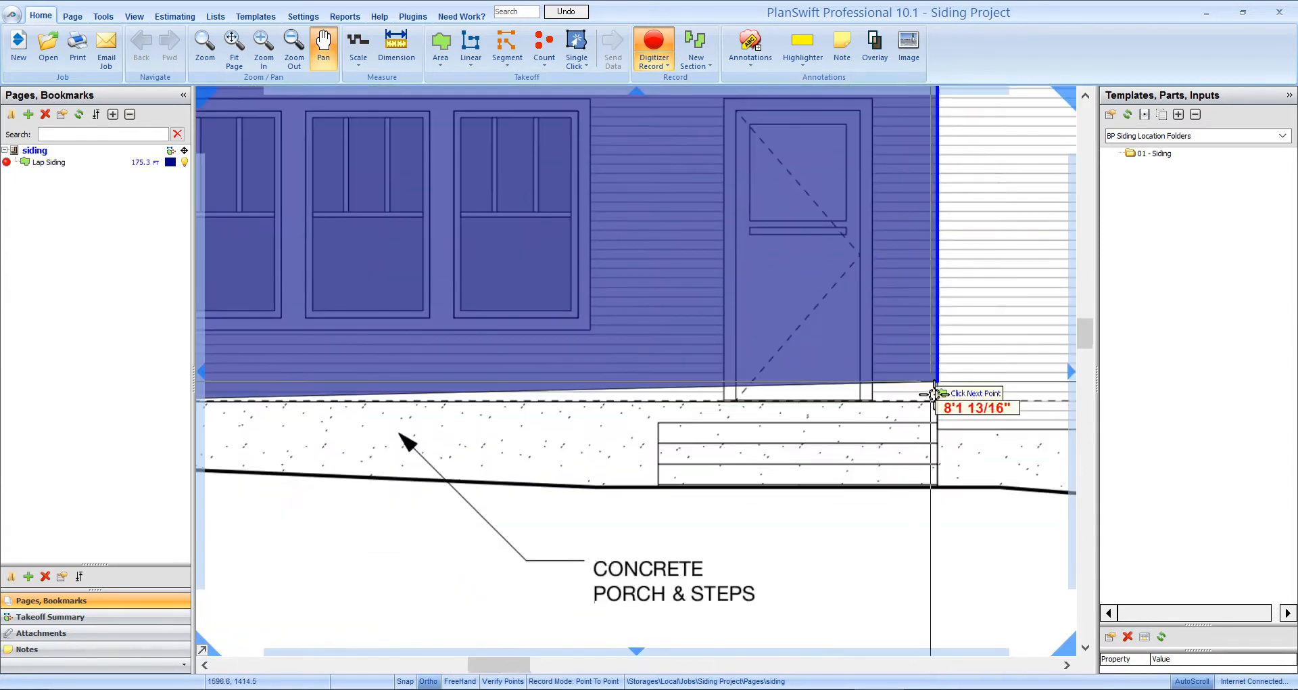
left_click(939, 402)
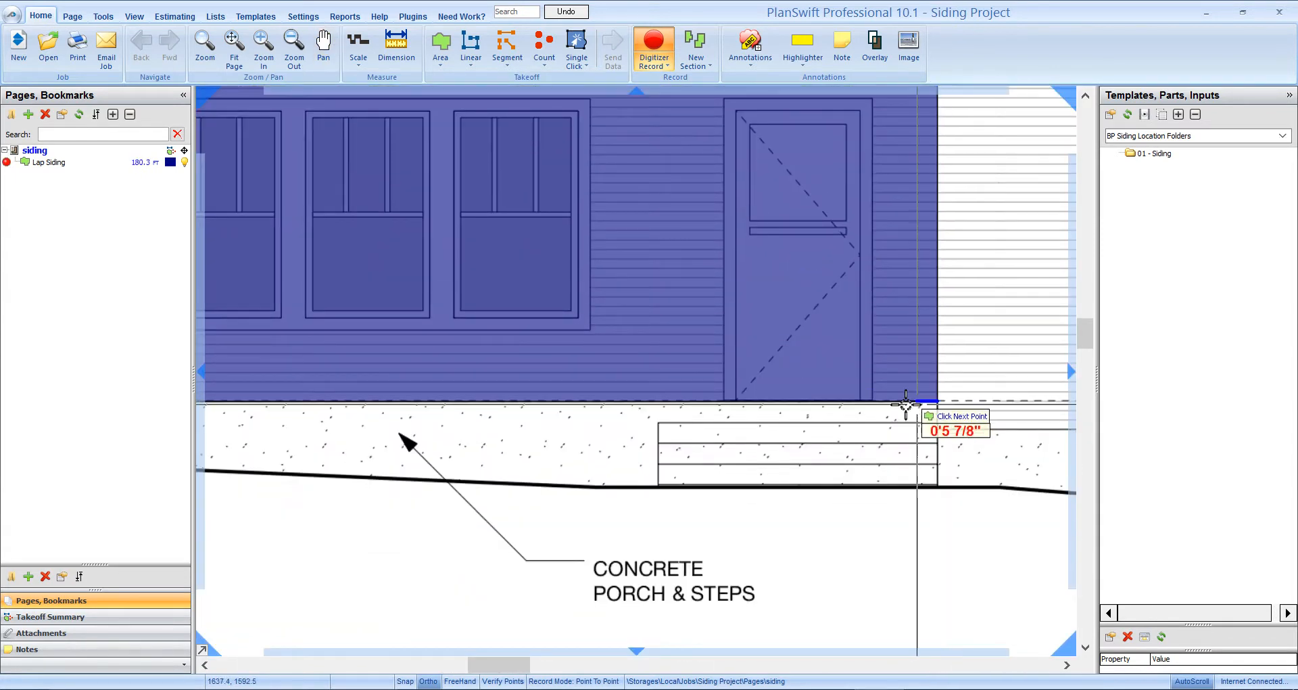
left_click(860, 401)
left_click_drag(854, 129, 851, 275)
left_click(856, 258)
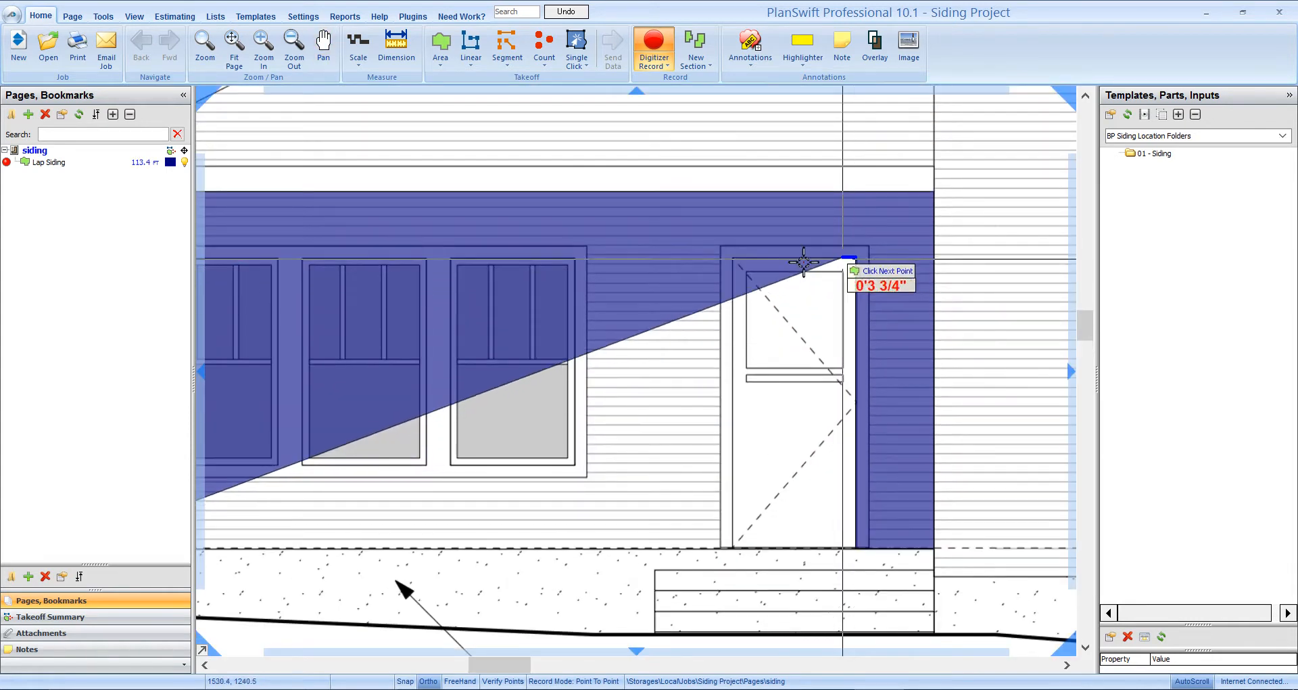
left_click(734, 264)
left_click_drag(724, 473, 799, 306)
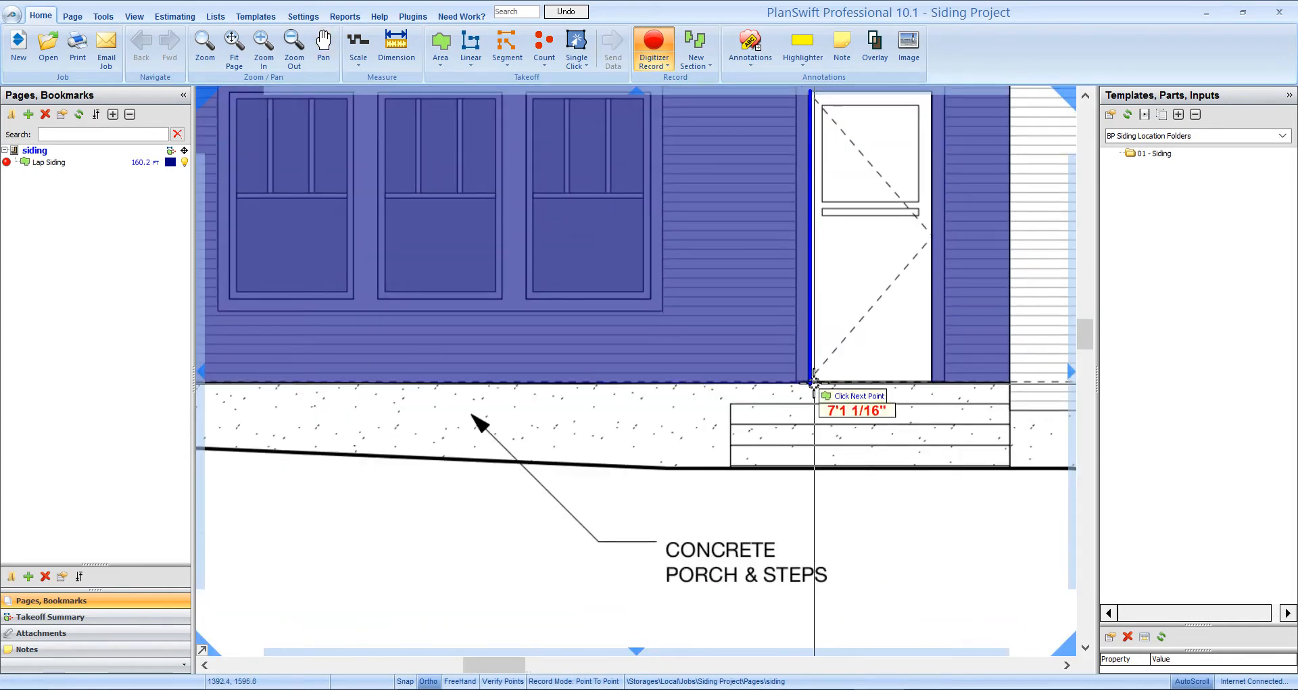
double_click(814, 385)
scroll(635, 458, "down", 2)
scroll(733, 388, "up", 3)
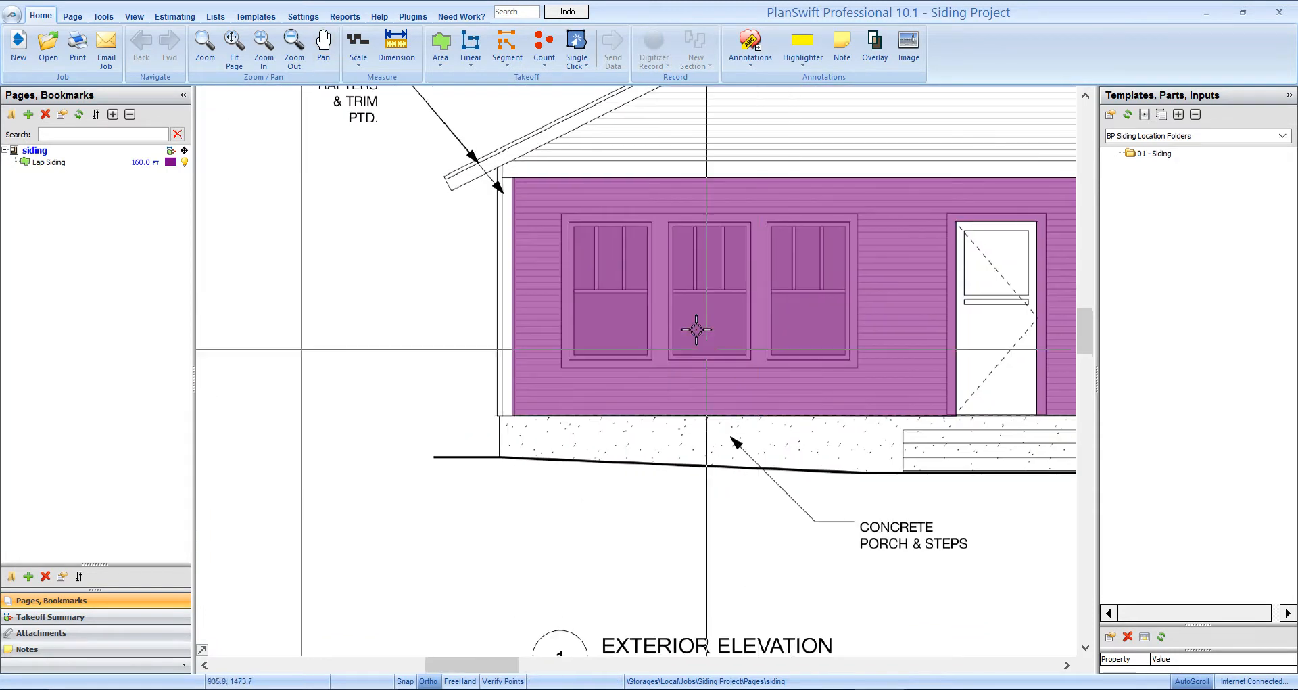
- Cut the left, middle and right windows out of the siding area, totalling 114.7 sq ft
right_click(701, 240)
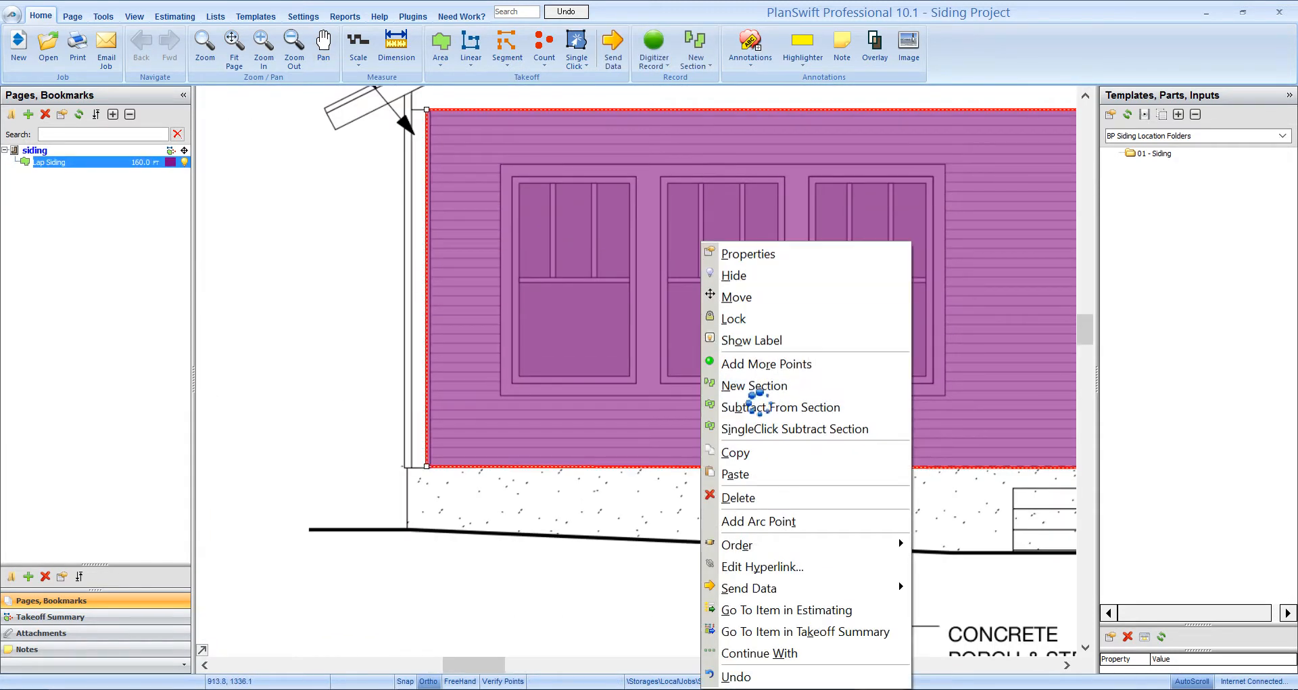
left_click(759, 387)
left_click(512, 176)
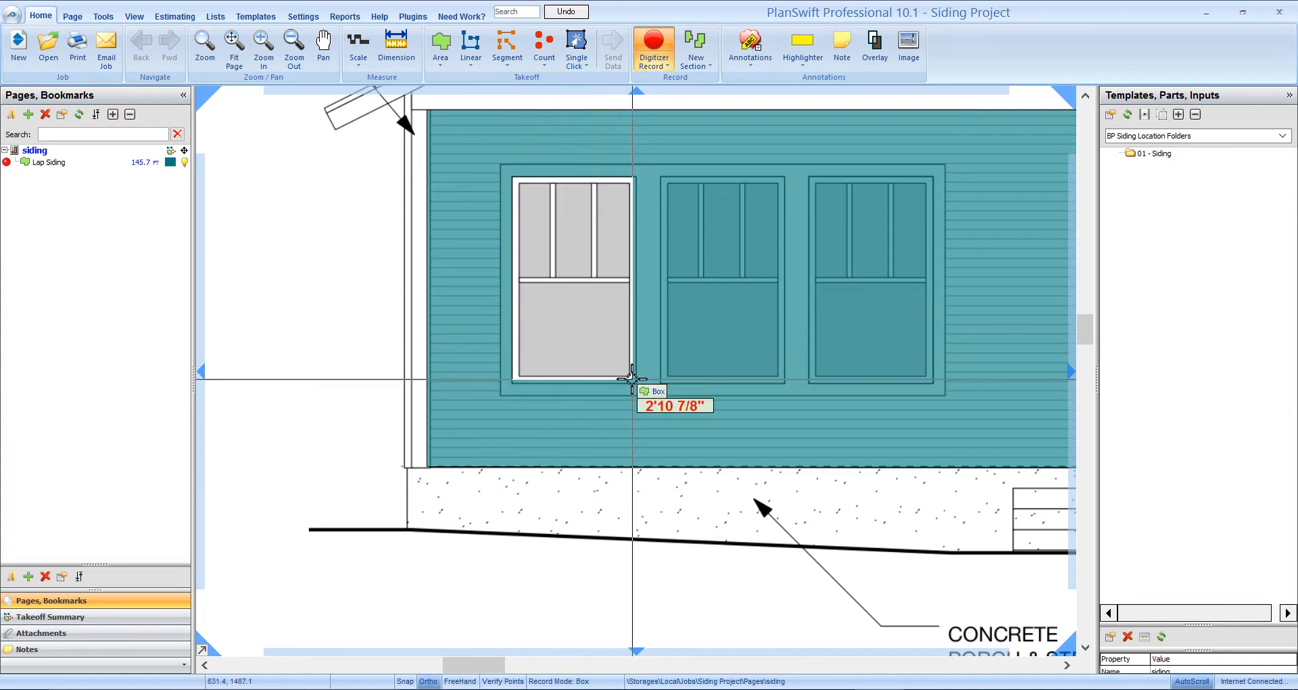
left_click(636, 383)
left_click(659, 176)
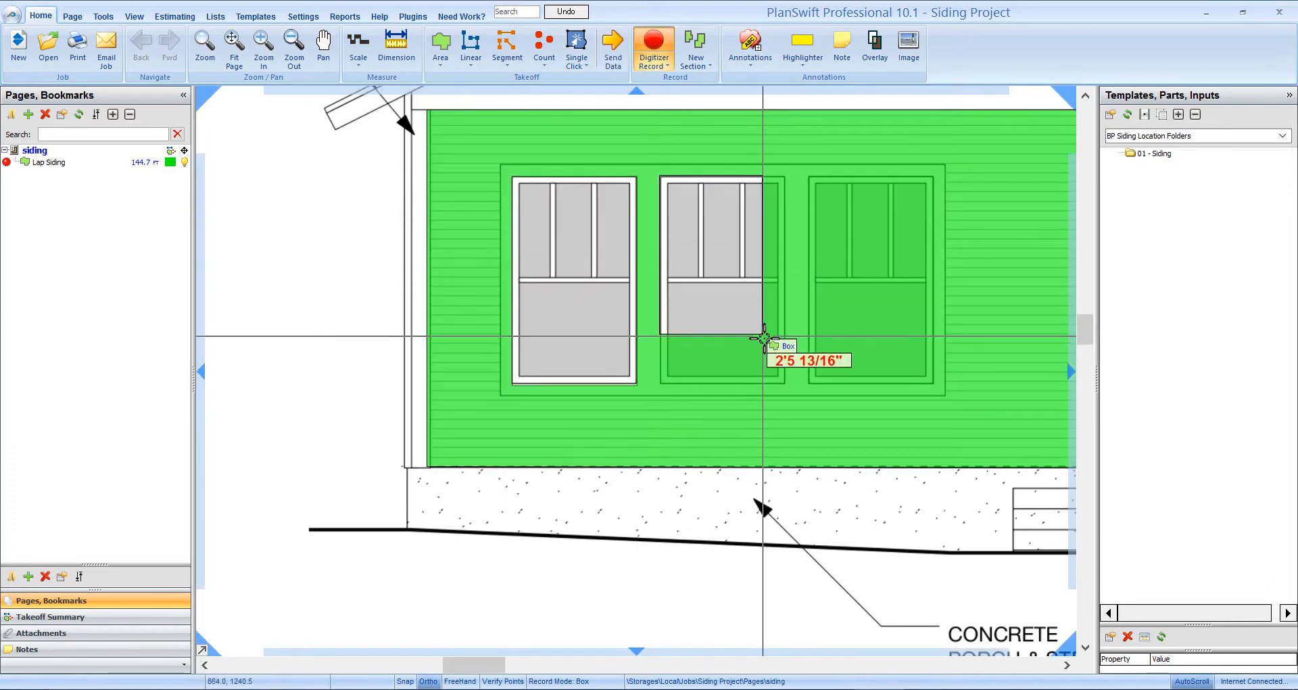
left_click(784, 384)
left_click(809, 177)
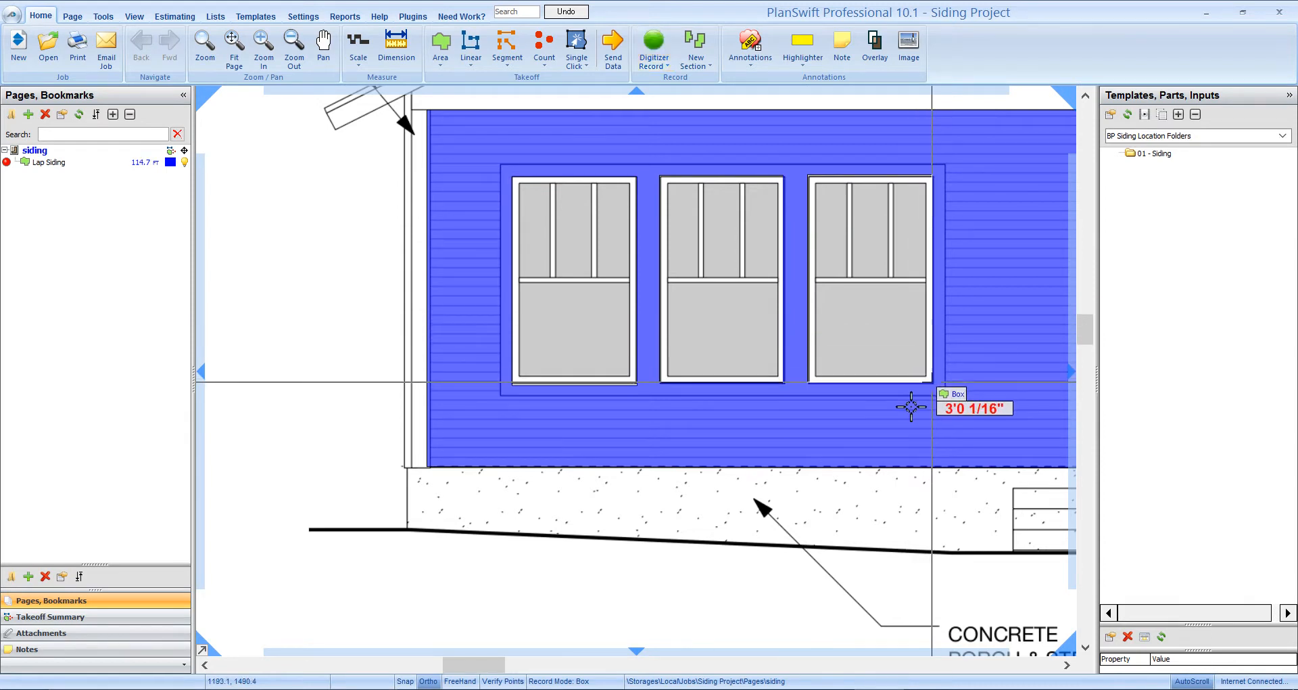
left_click(933, 382)
key("Escape")
left_click_drag(880, 526, 832, 562)
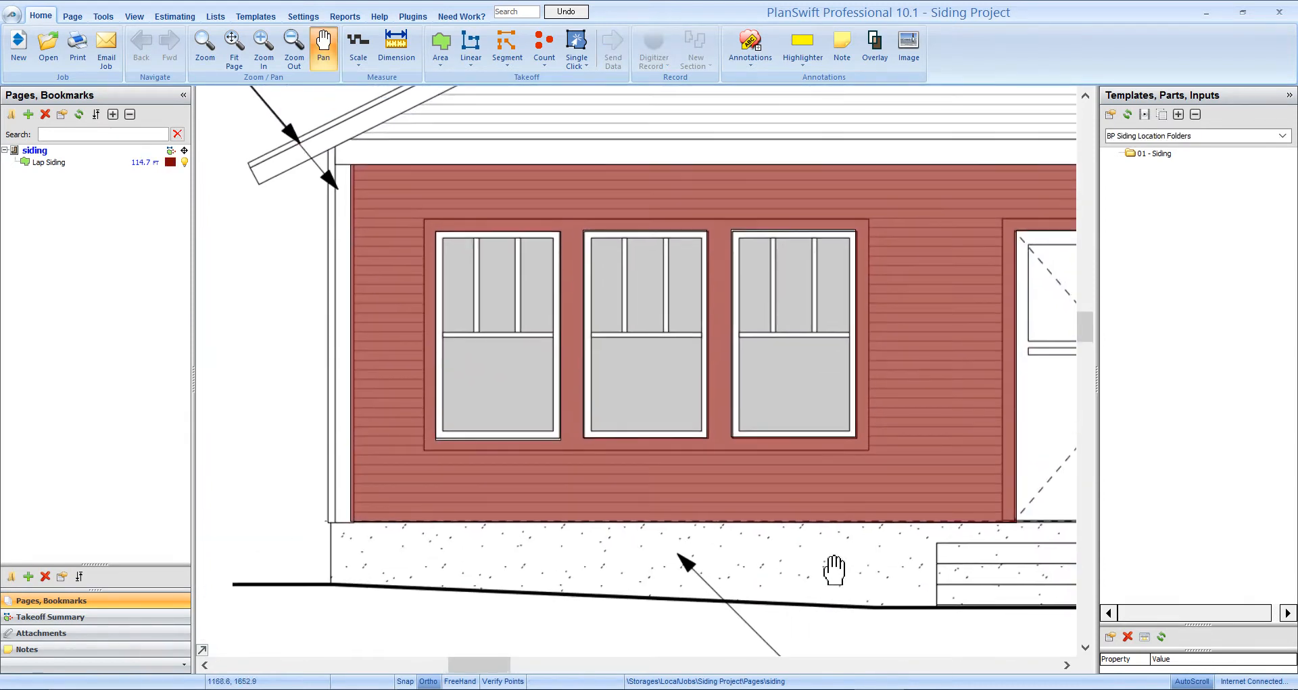
scroll(831, 571, "down", 2)
key("Escape")
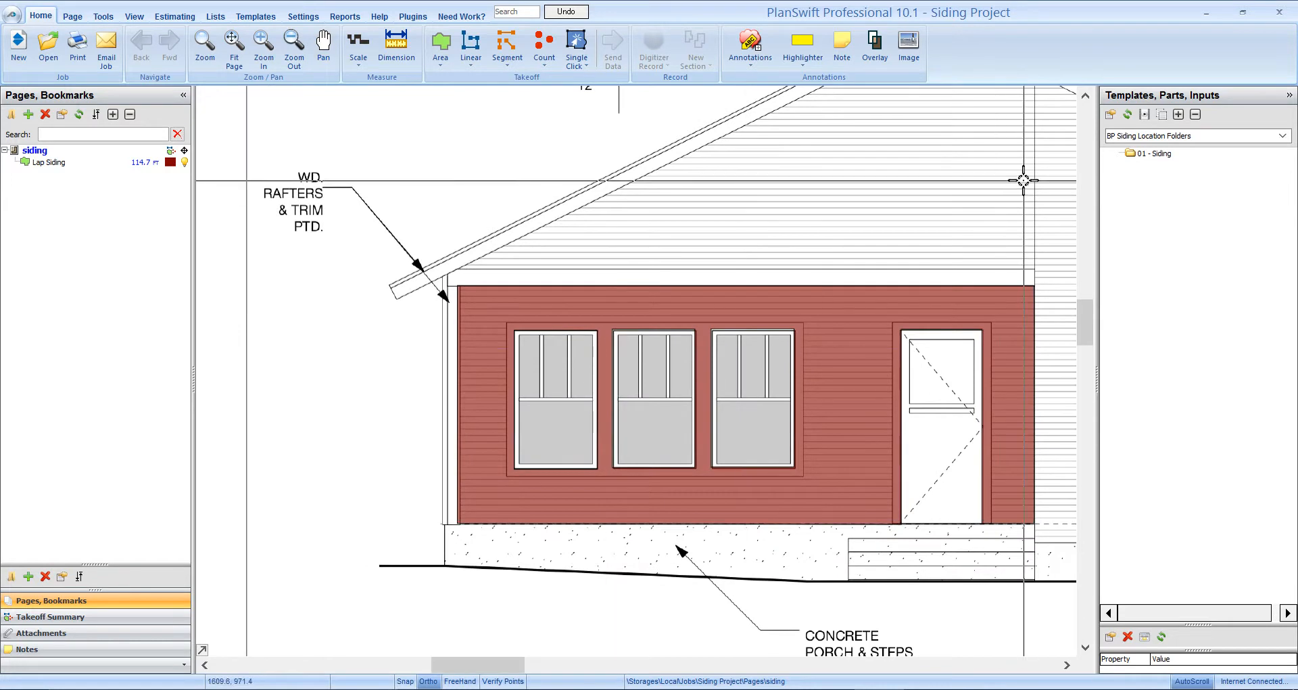
- Switch the template library back to BP Siding Assemblies and widen the templates panel
left_click(1166, 136)
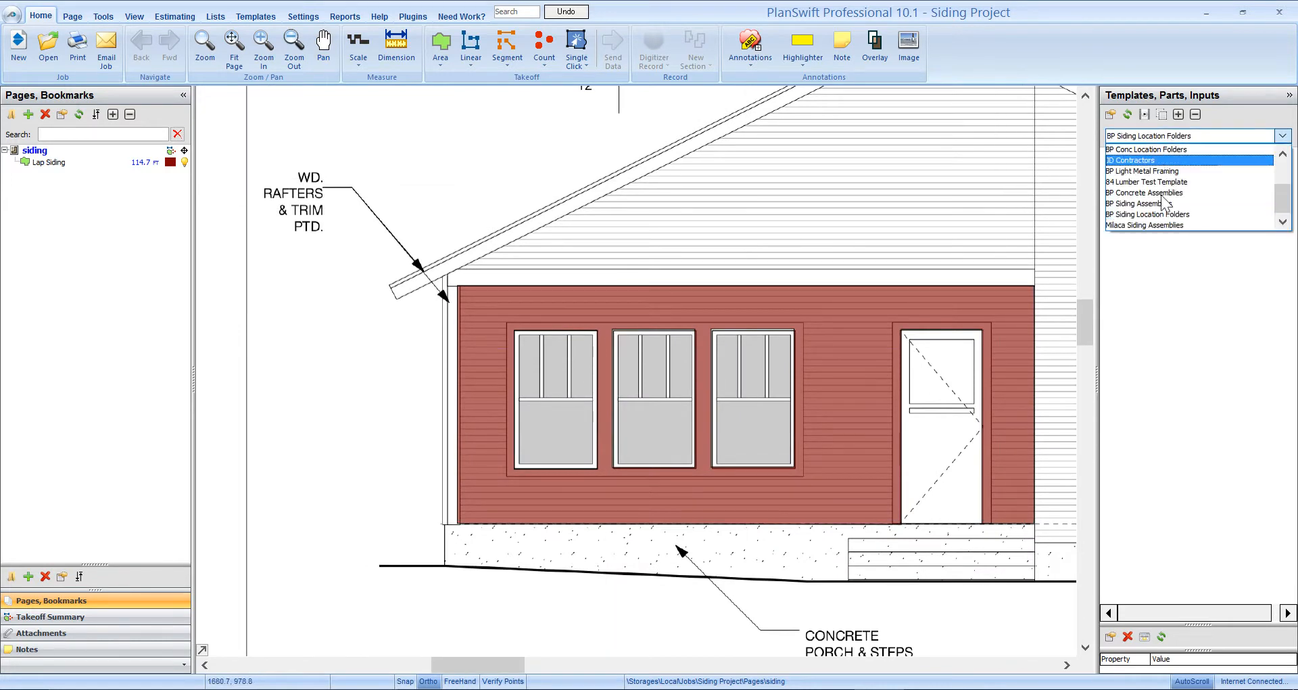
left_click(1161, 203)
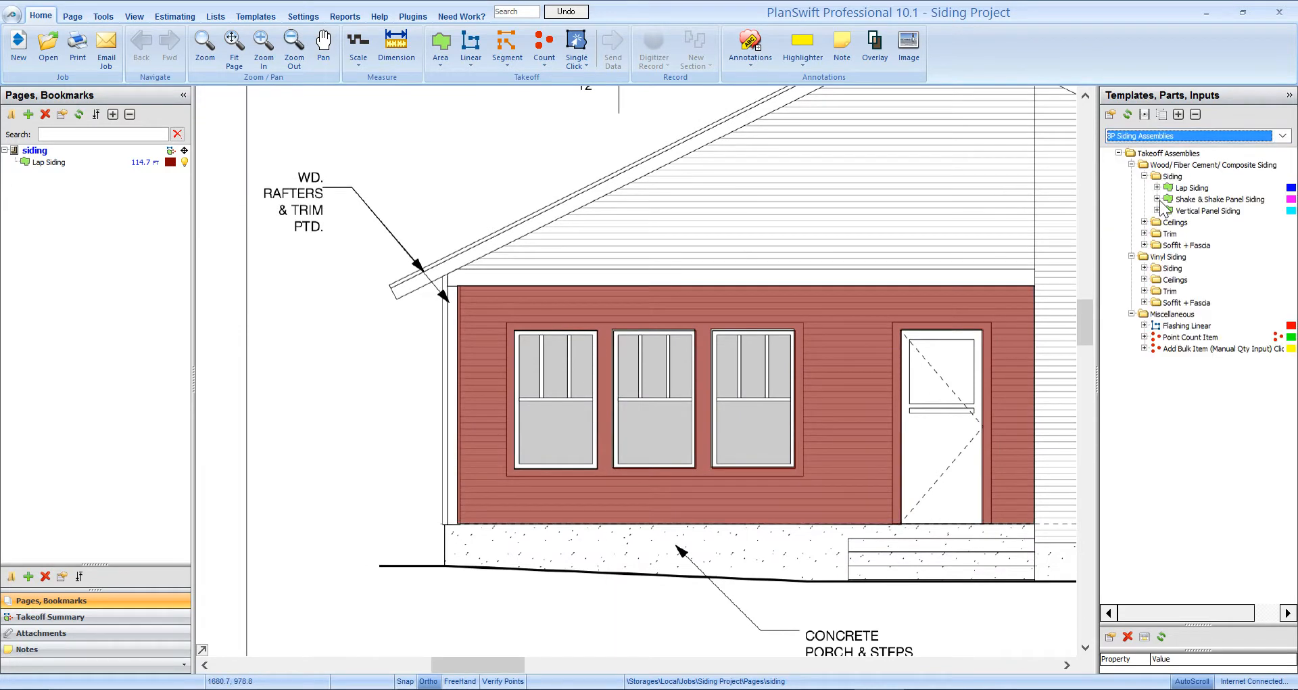
left_click_drag(1071, 223, 1064, 223)
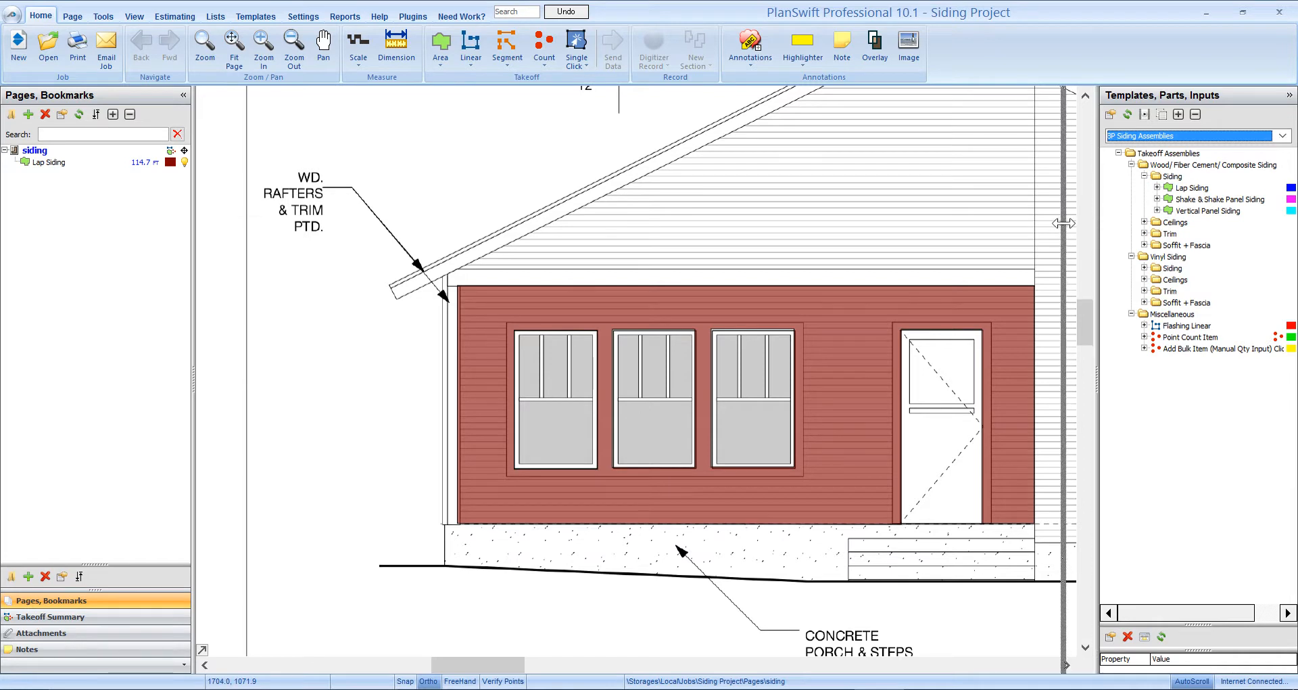
scroll(944, 289, "down", 5)
scroll(384, 326, "up", 3)
mouse_move(383, 327)
left_mouse_down()
mouse_move(669, 449)
mouse_move(582, 524)
mouse_move(638, 513)
mouse_move(639, 473)
left_mouse_up()
scroll(580, 445, "up", 2)
scroll(591, 524, "down", 1)
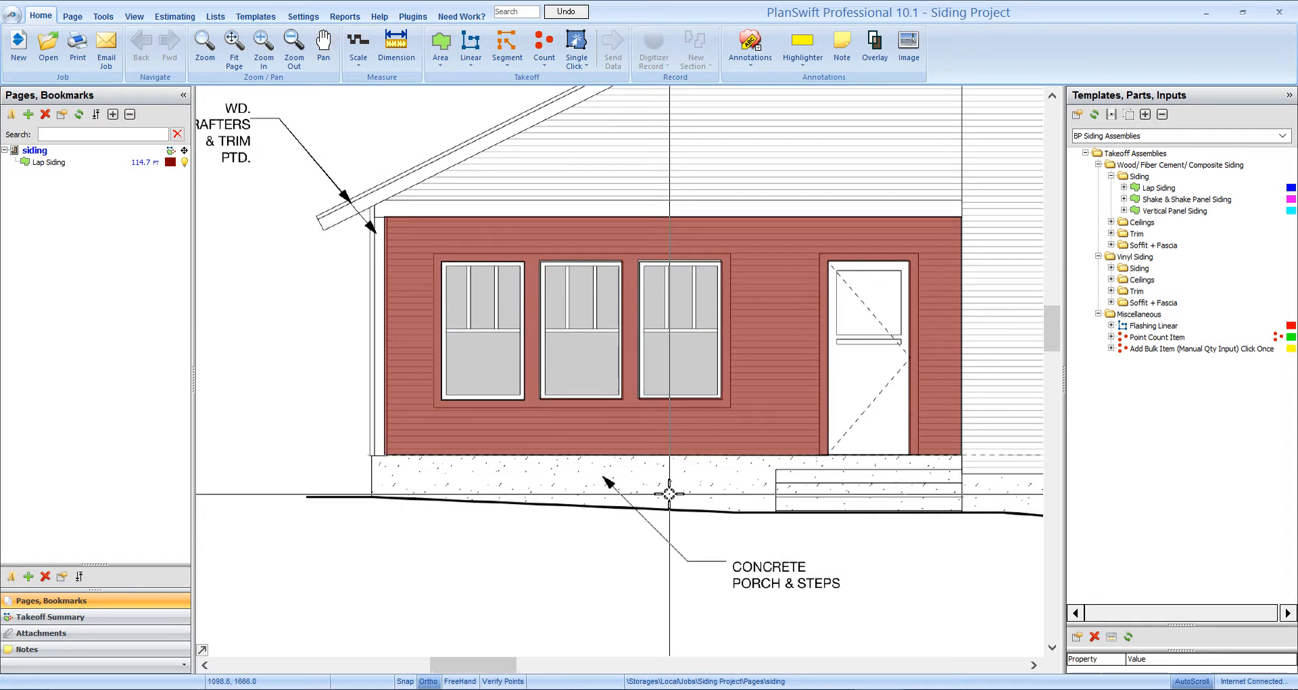
- Collapse Siding, expand Trim, and open Fiber Cement/ Composite Linear Trim properties
left_click(1110, 176)
left_click(1111, 198)
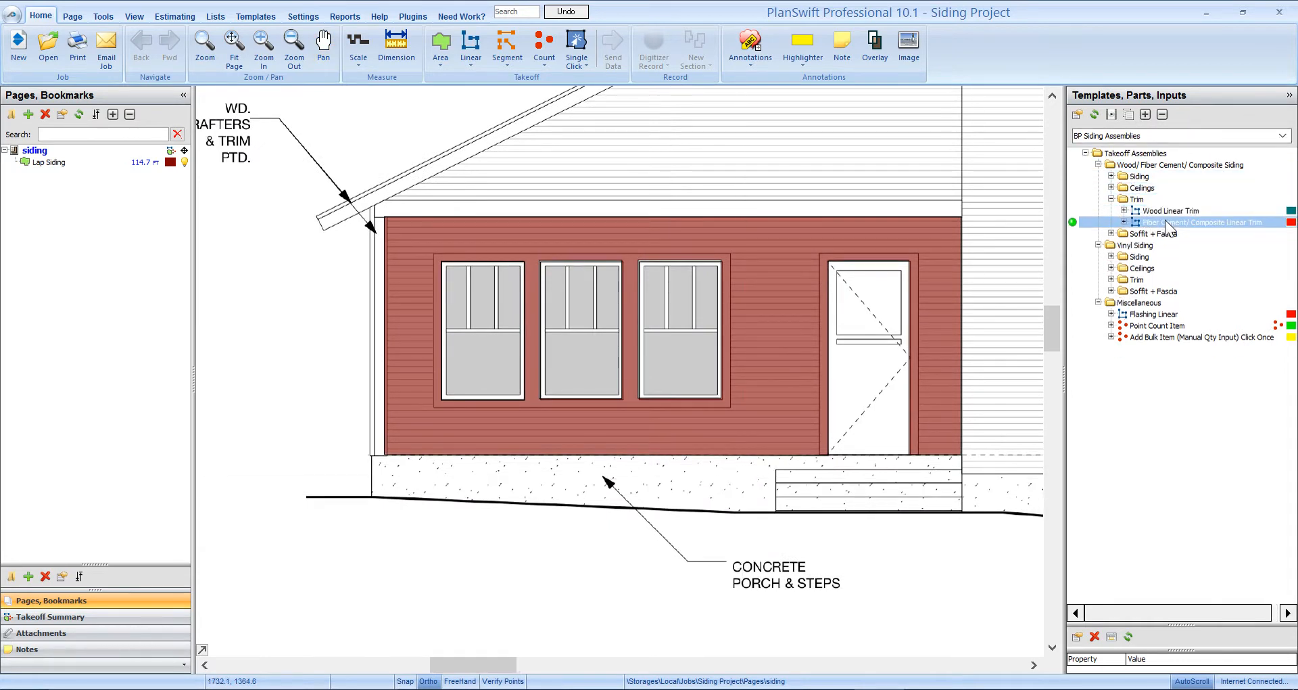
double_click(1070, 222)
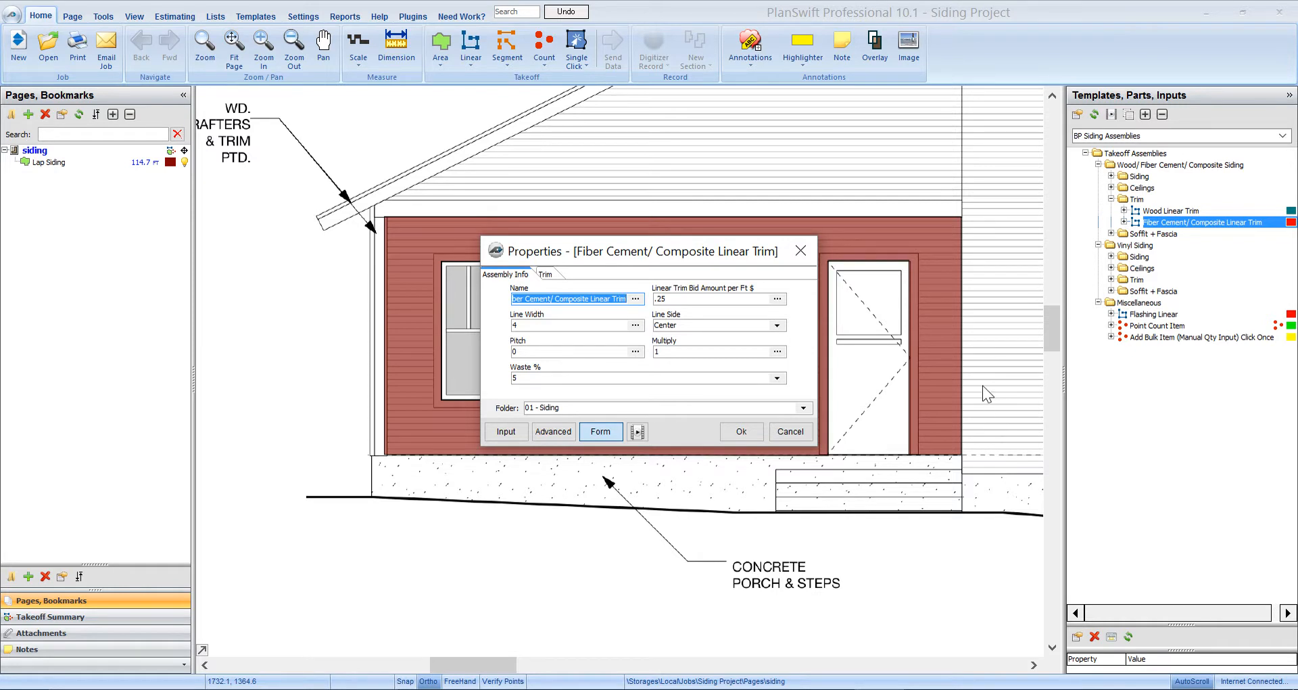
- Rename the trim item to 6" corner trim and set its line width to 6
type("6\" corner trim")
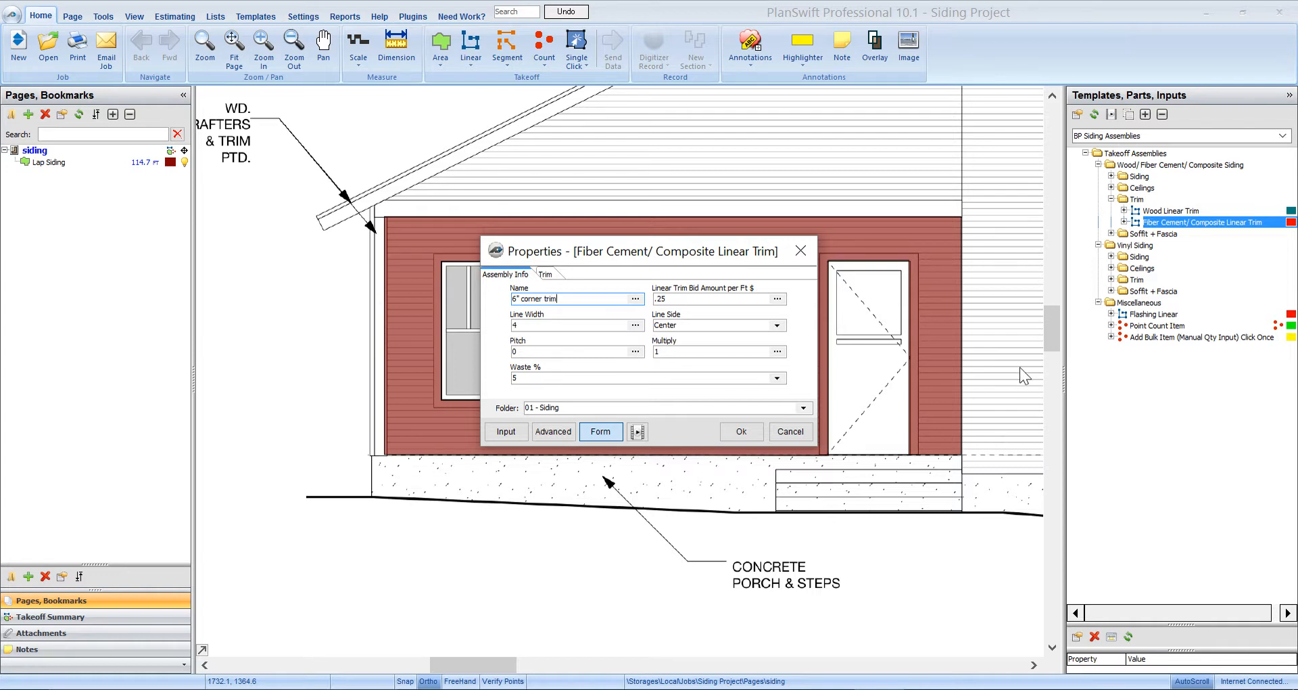
left_click(659, 298)
double_click(551, 325)
type("6")
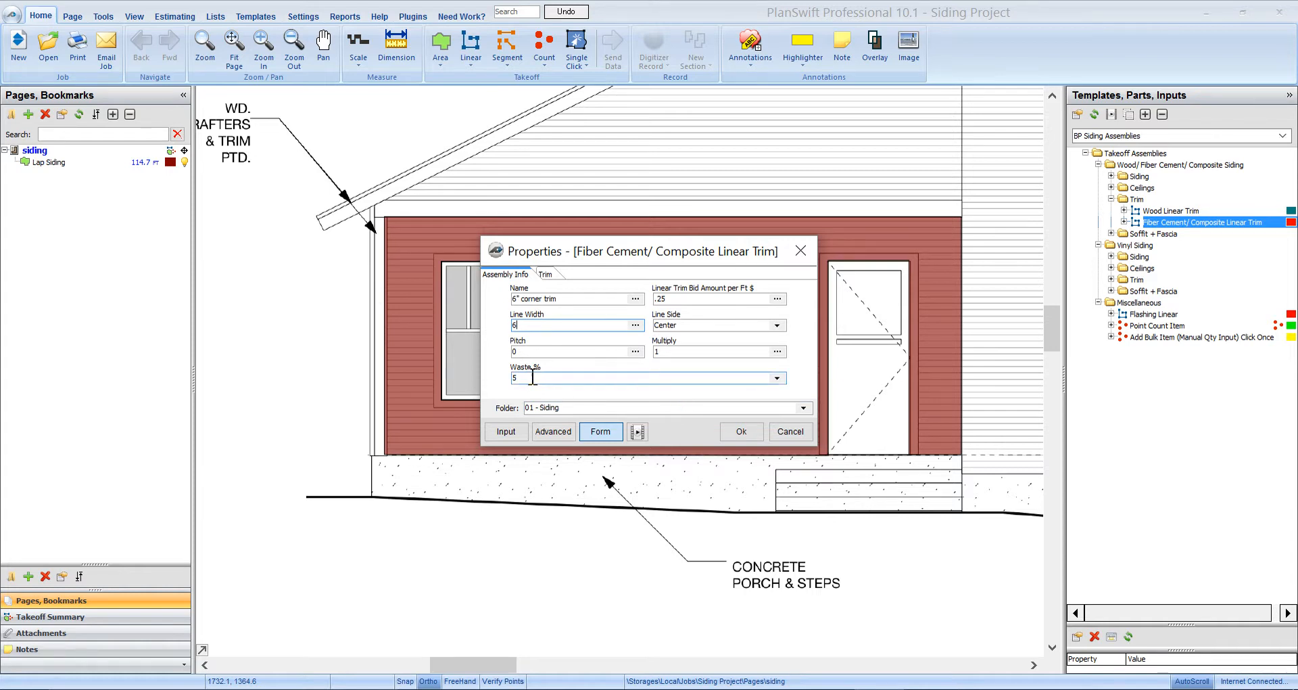
- Choose 5/4 x 5 1/2 Wood Grained trim, change the description to Corner Trim, and confirm
left_click(551, 275)
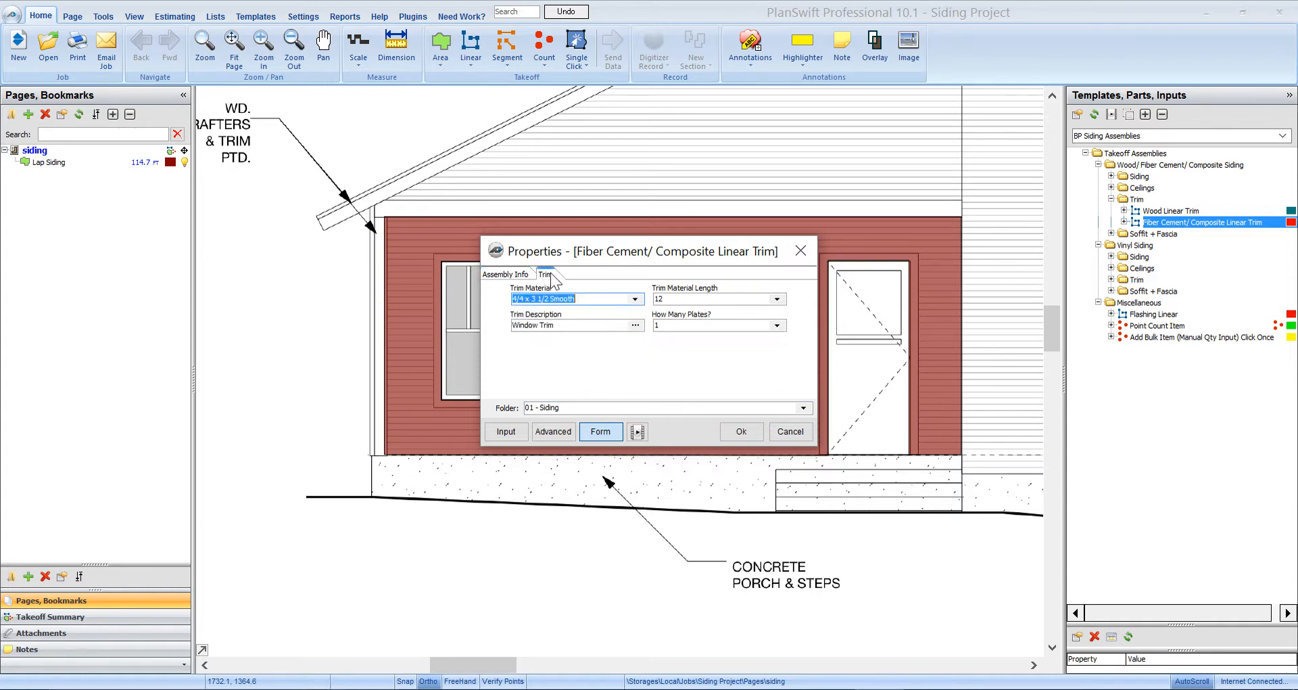
left_click(635, 299)
scroll(596, 410, "down", 1)
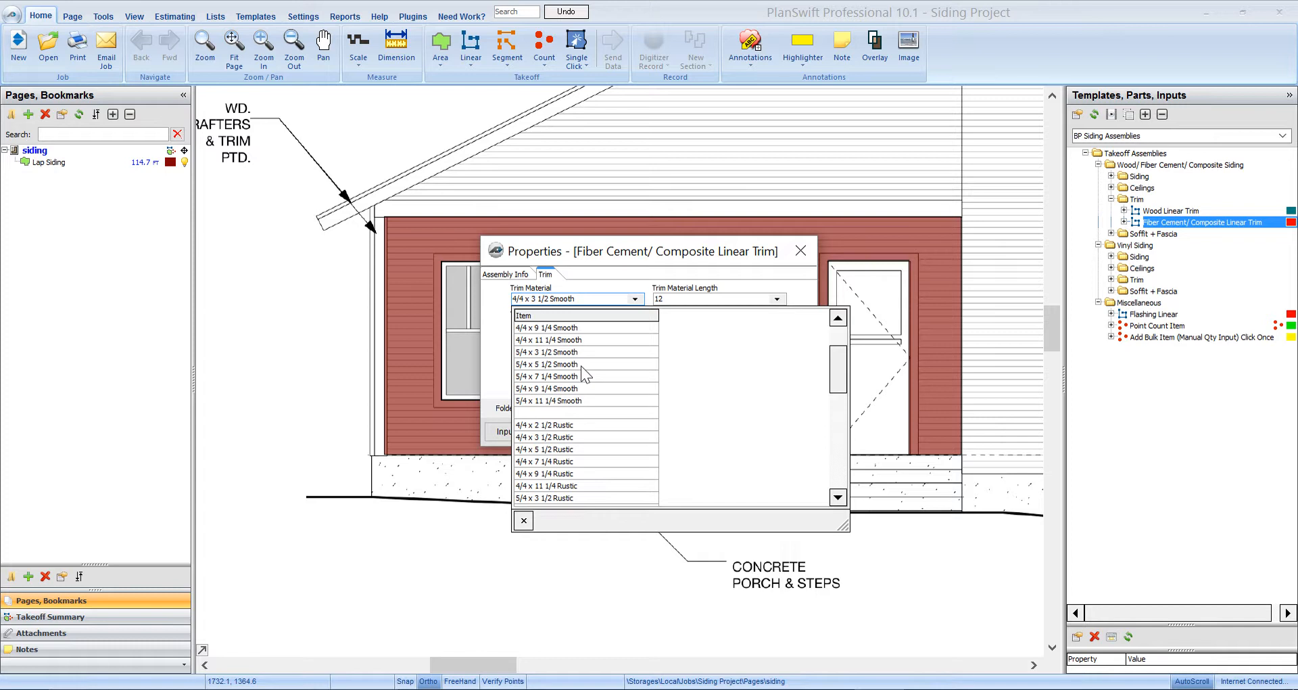
scroll(578, 379, "down", 6)
scroll(572, 397, "up", 1)
left_click(573, 438)
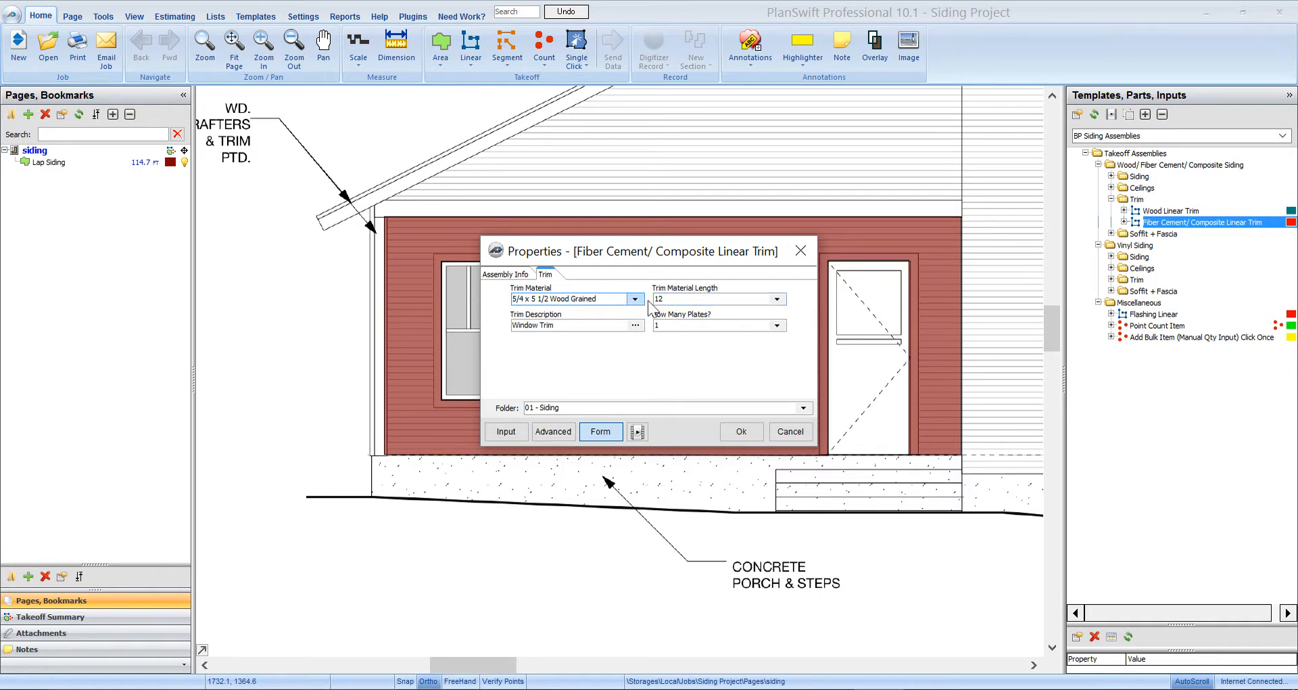
double_click(534, 325)
type("Corner")
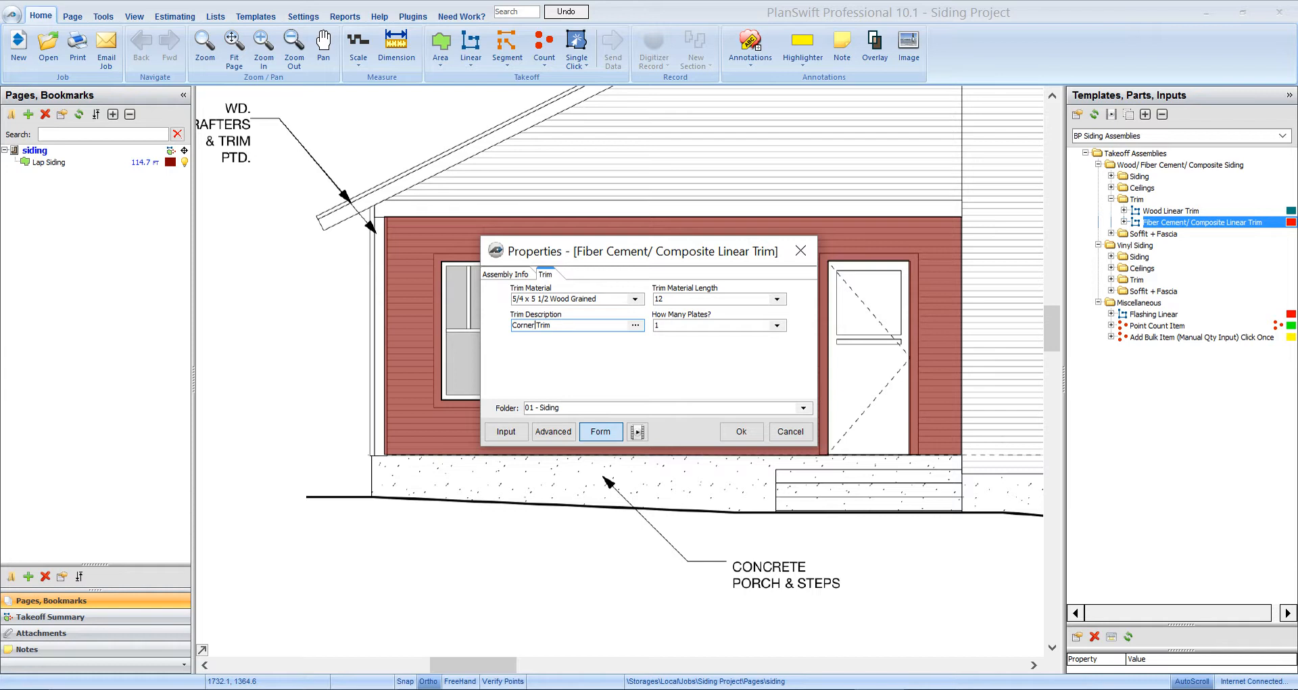
left_click(741, 431)
- Trace the 6" corner trim up the left and right wall corners, totalling 18.5 ft
scroll(389, 454, "up", 2)
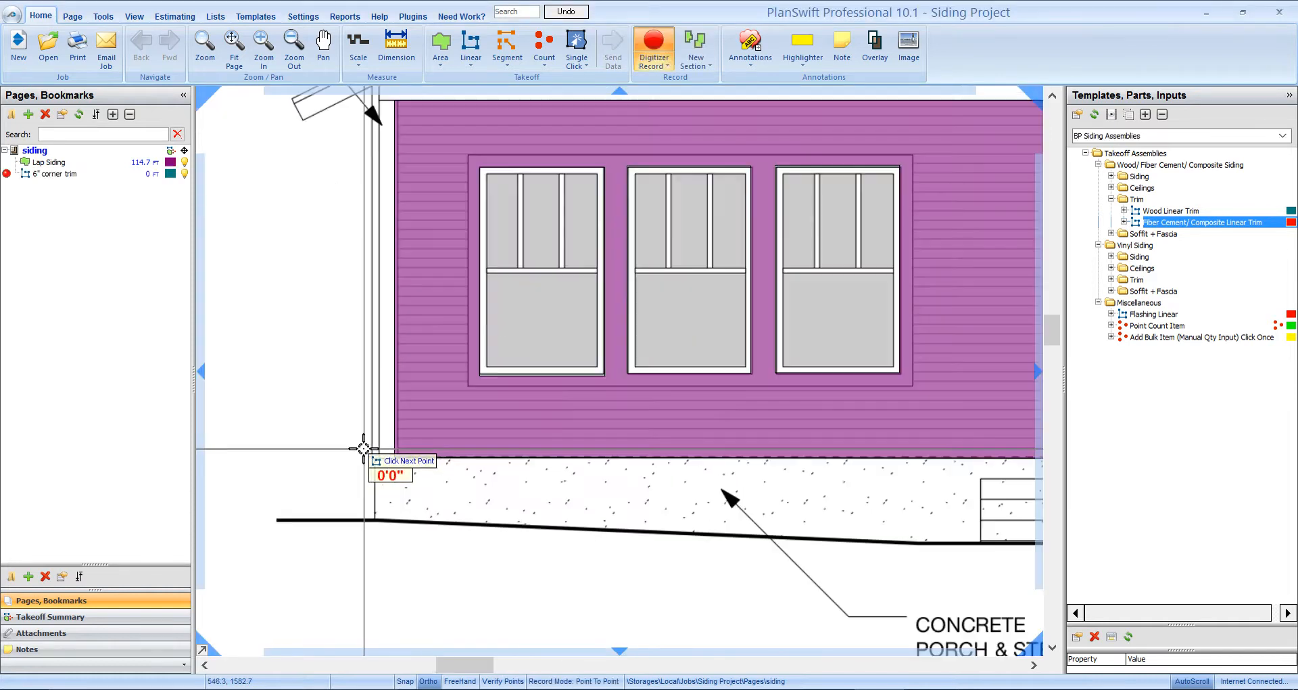
left_click(386, 457)
left_click_drag(386, 267, 392, 456)
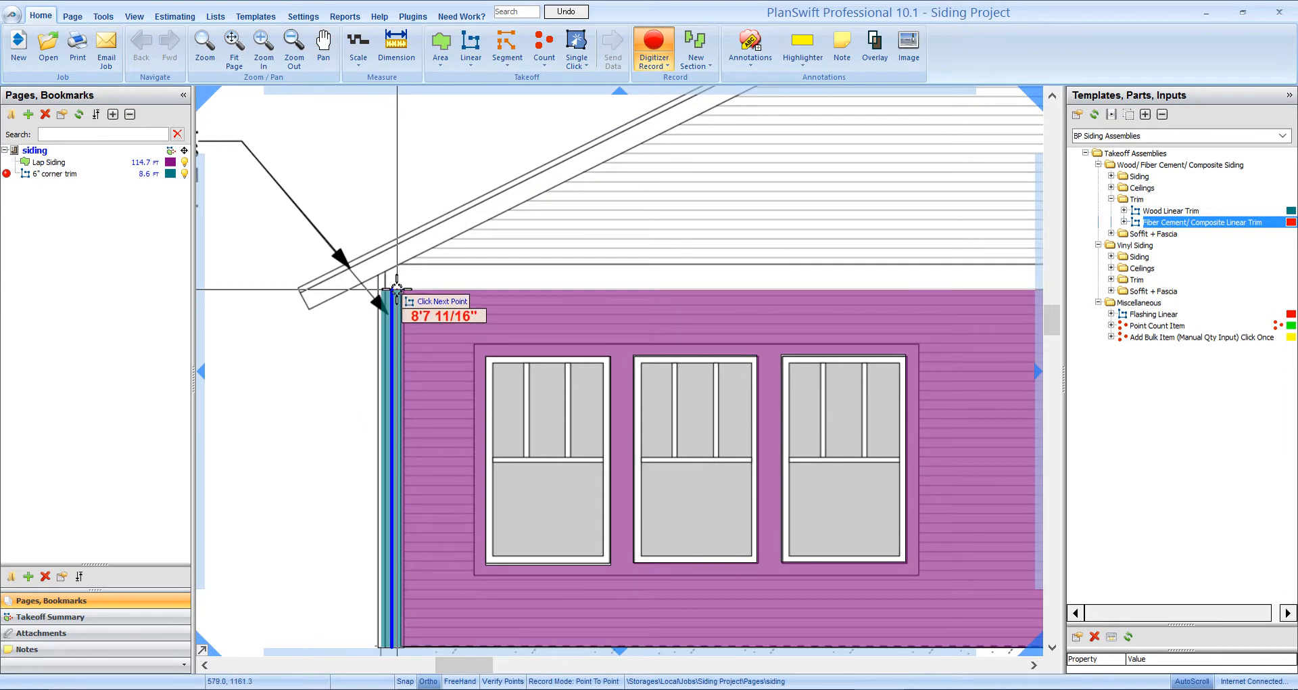
double_click(397, 289)
scroll(392, 318, "down", 5)
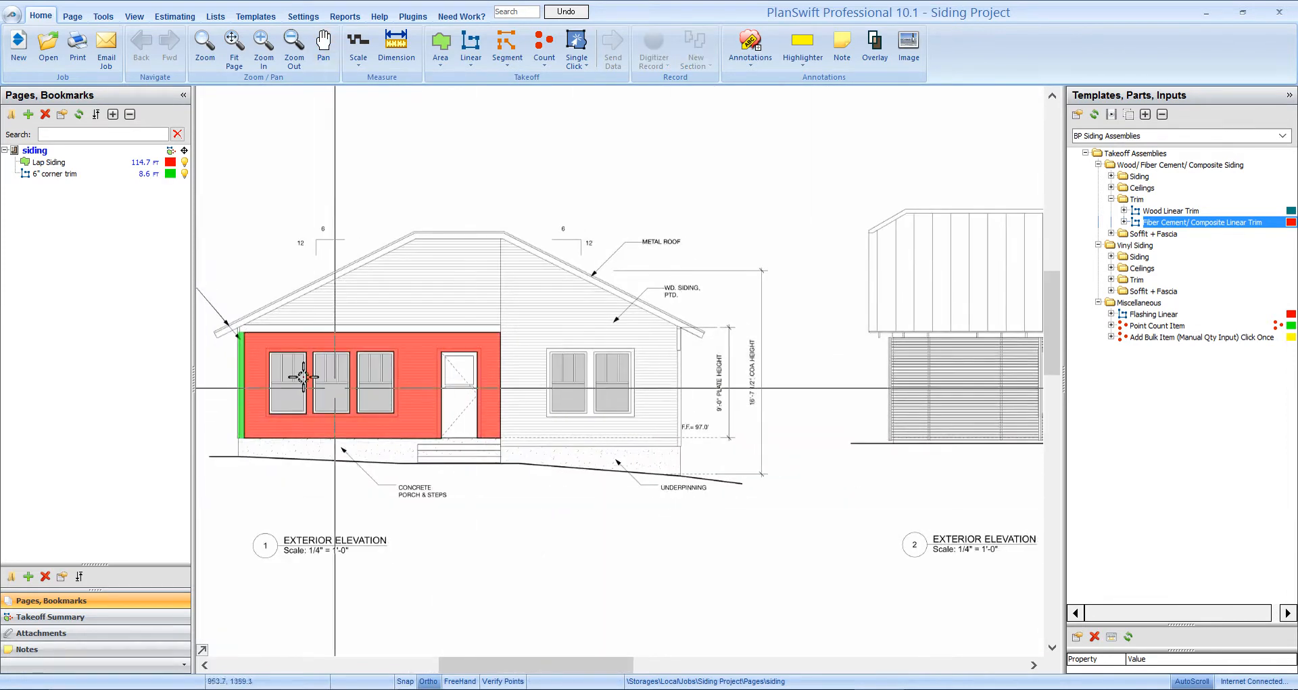
left_click(8, 173)
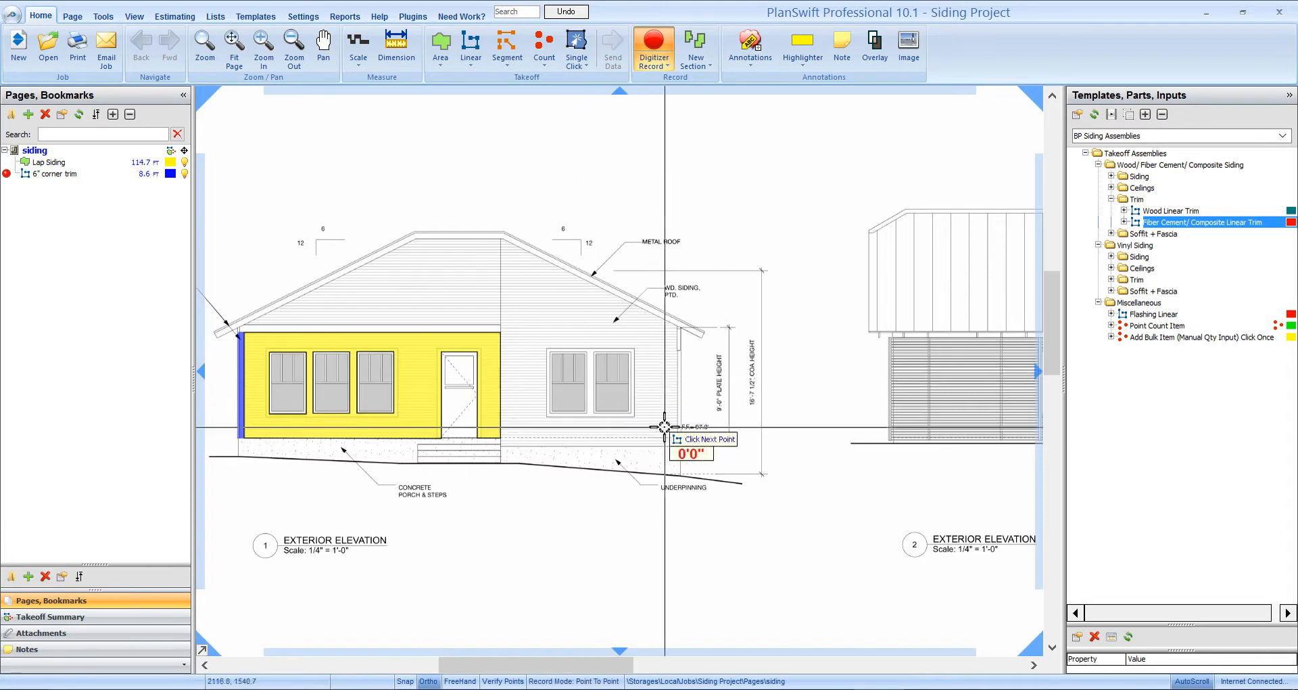
scroll(665, 426, "up", 3)
left_click(696, 469)
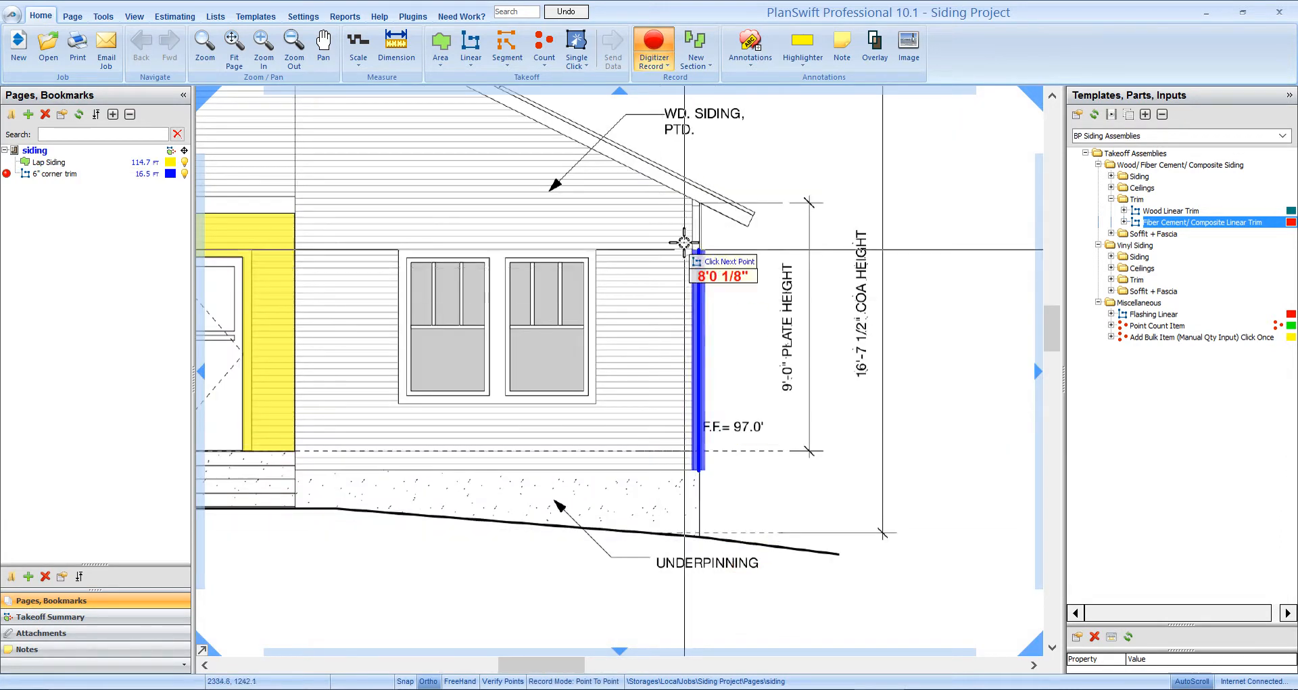
double_click(696, 201)
scroll(706, 386, "down", 4)
left_click_drag(576, 435, 894, 418)
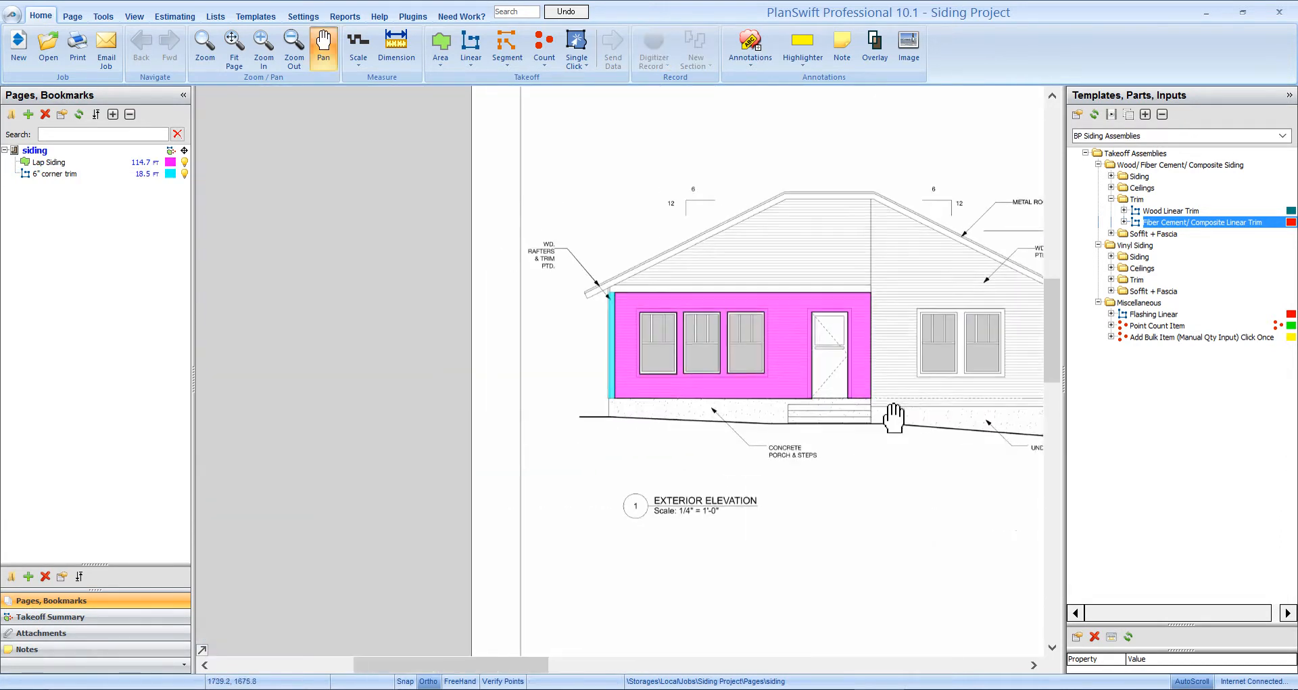
scroll(782, 385, "up", 5)
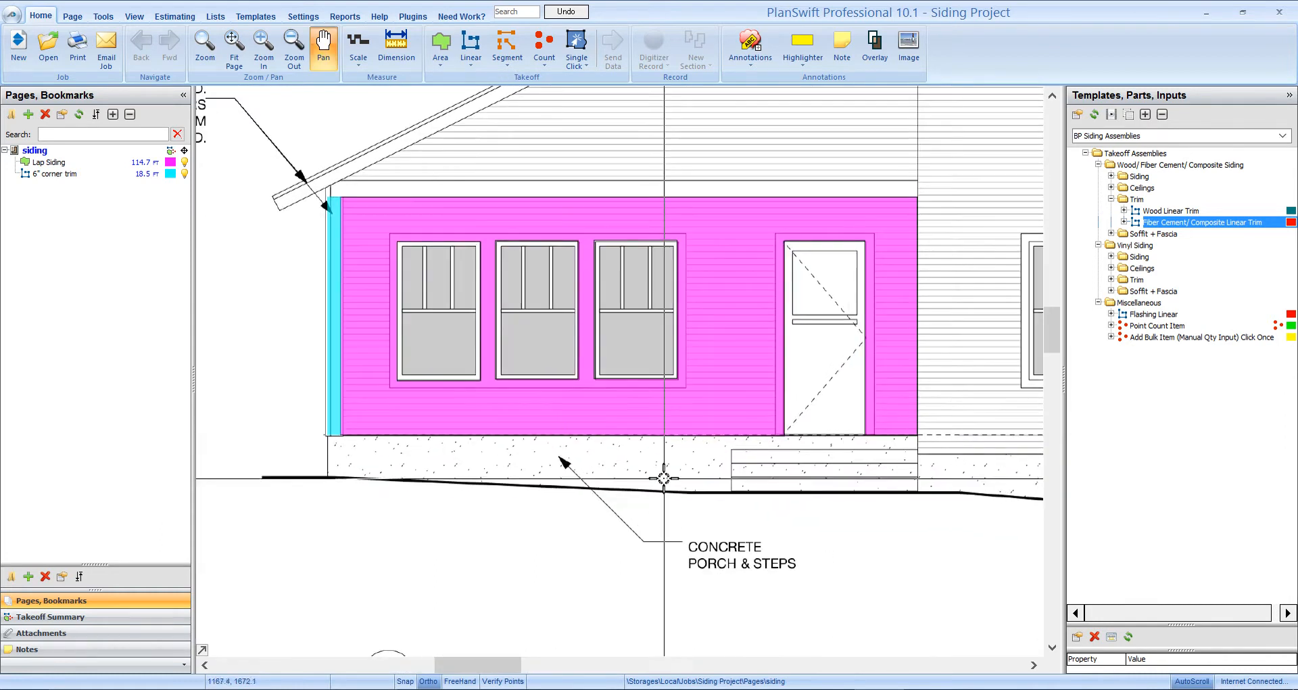
- Rename a new linear trim item to 4" window trim with 5/4 x 3 1/2 Wood Grained material
double_click(1103, 223)
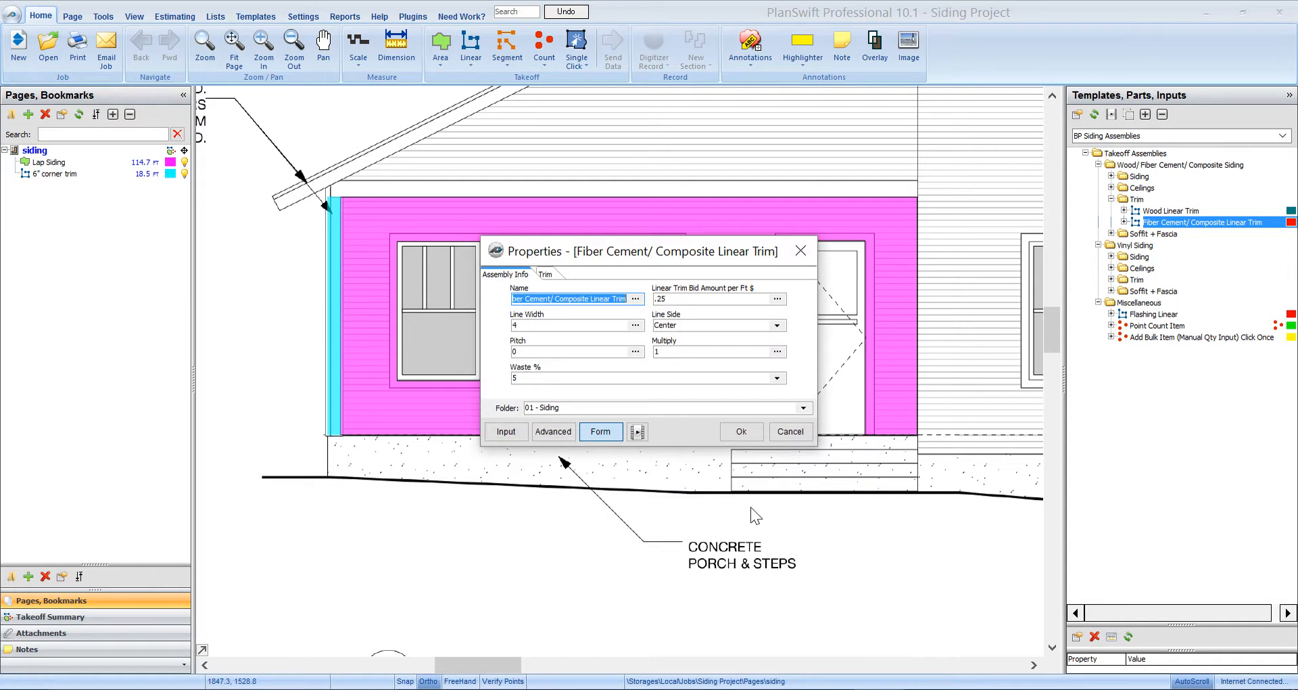
type("4\" window trim")
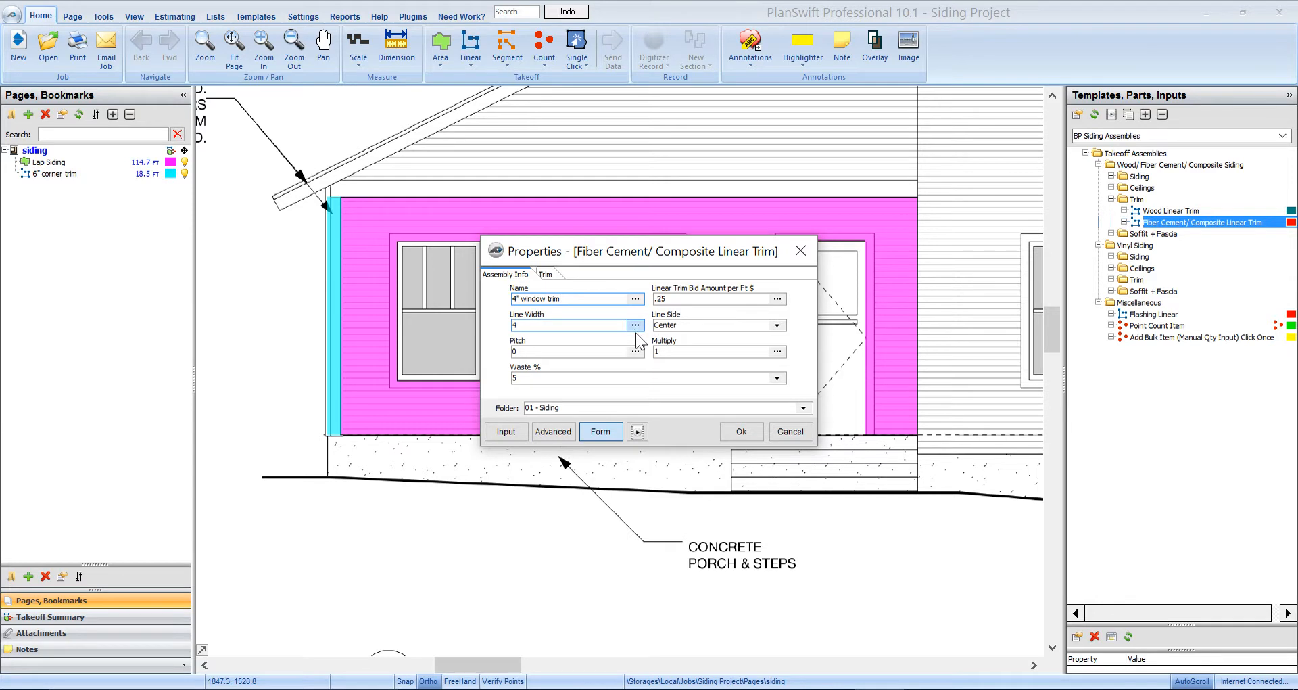
left_click(546, 274)
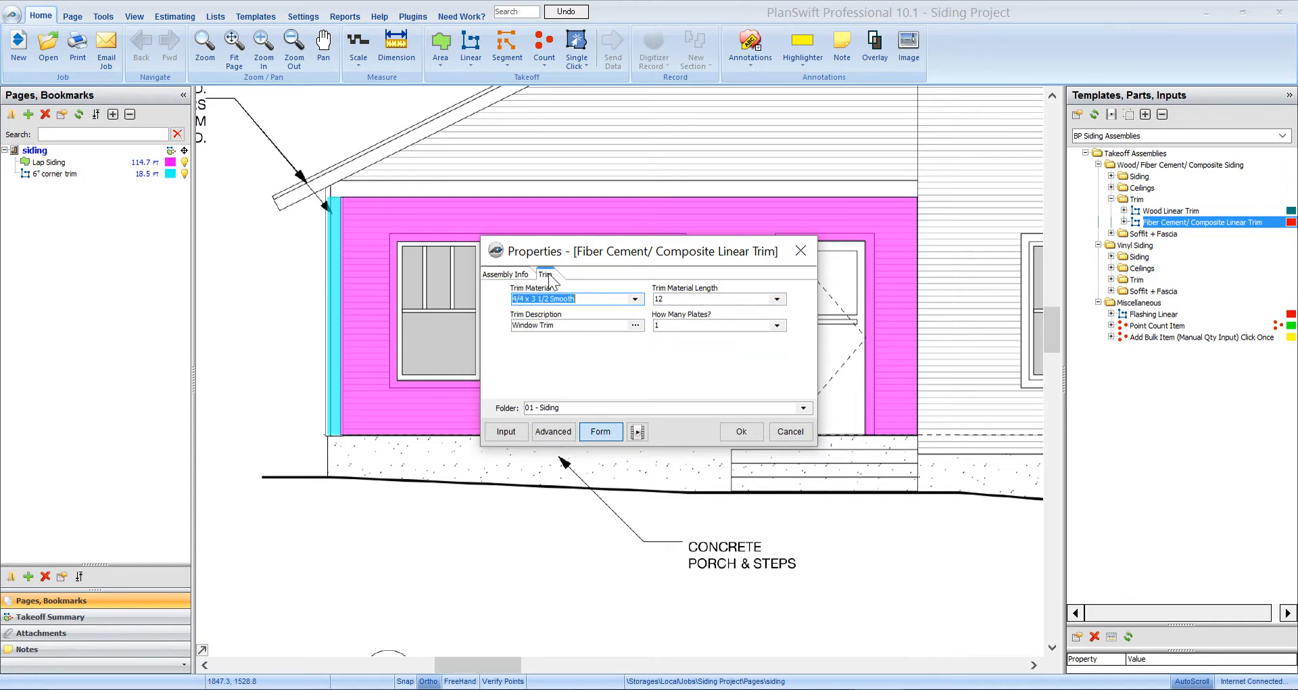
left_click(616, 302)
scroll(605, 443, "down", 6)
scroll(605, 443, "up", 1)
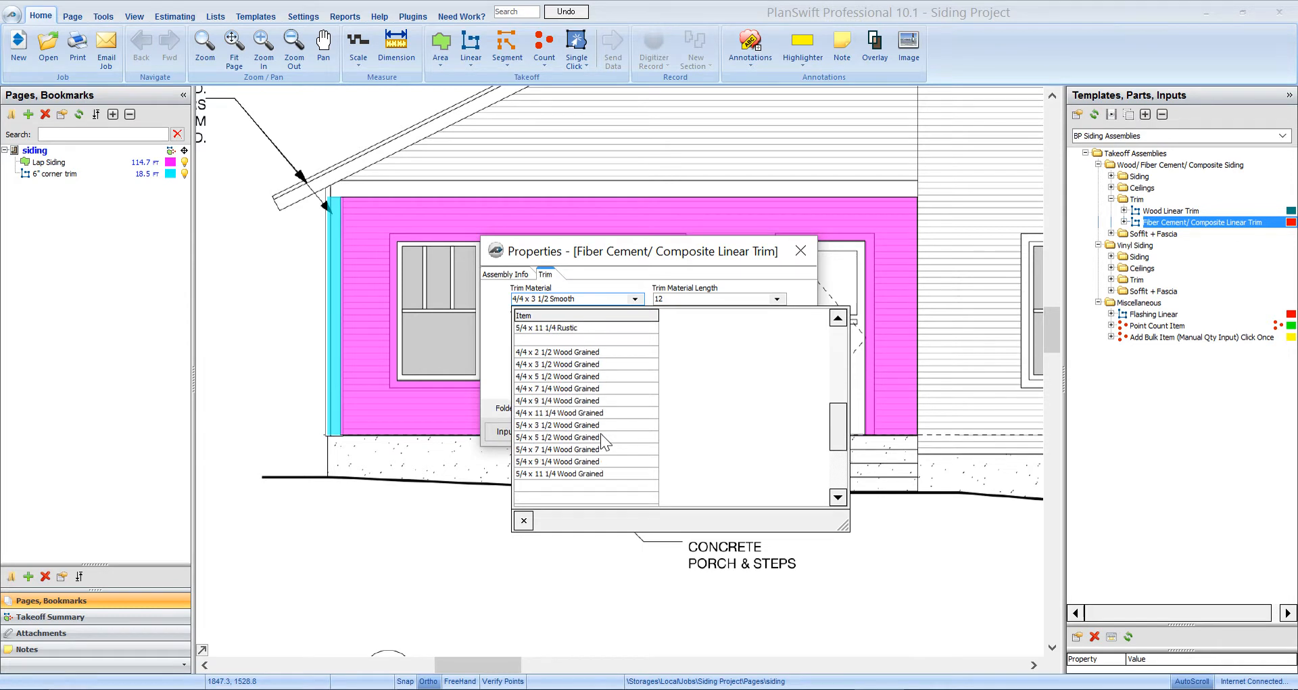
left_click(588, 365)
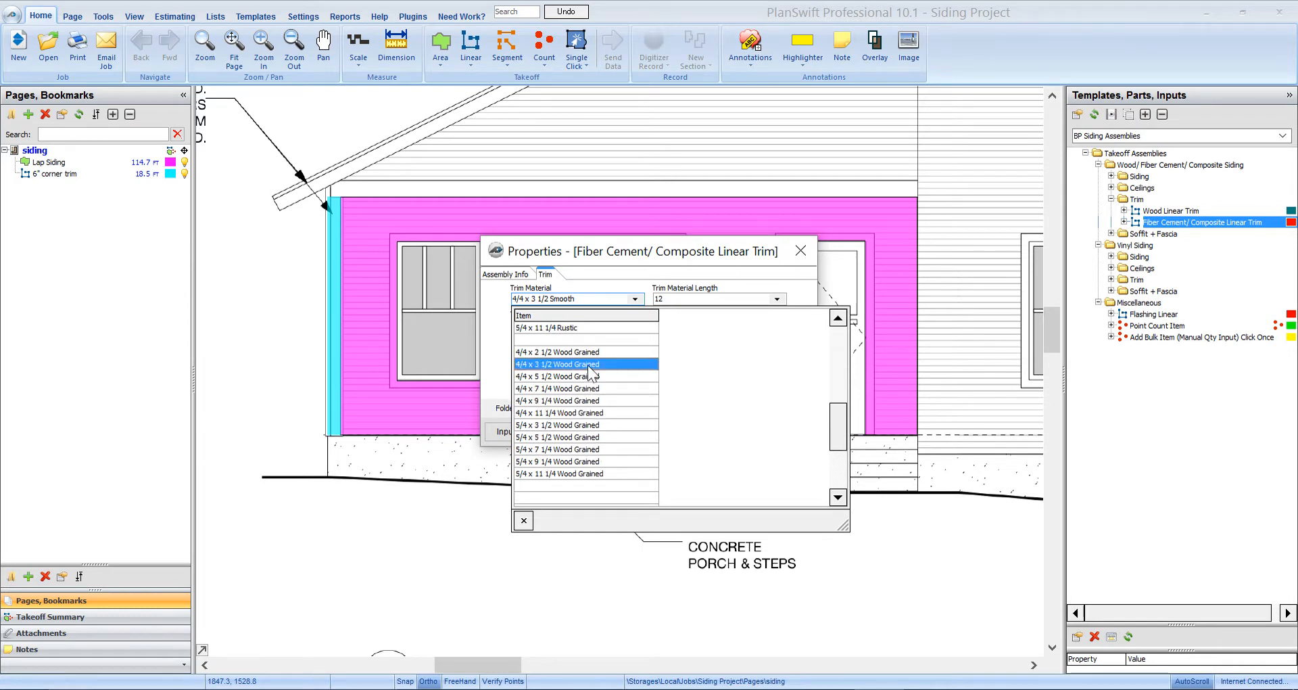
left_click(638, 298)
scroll(598, 440, "down", 1)
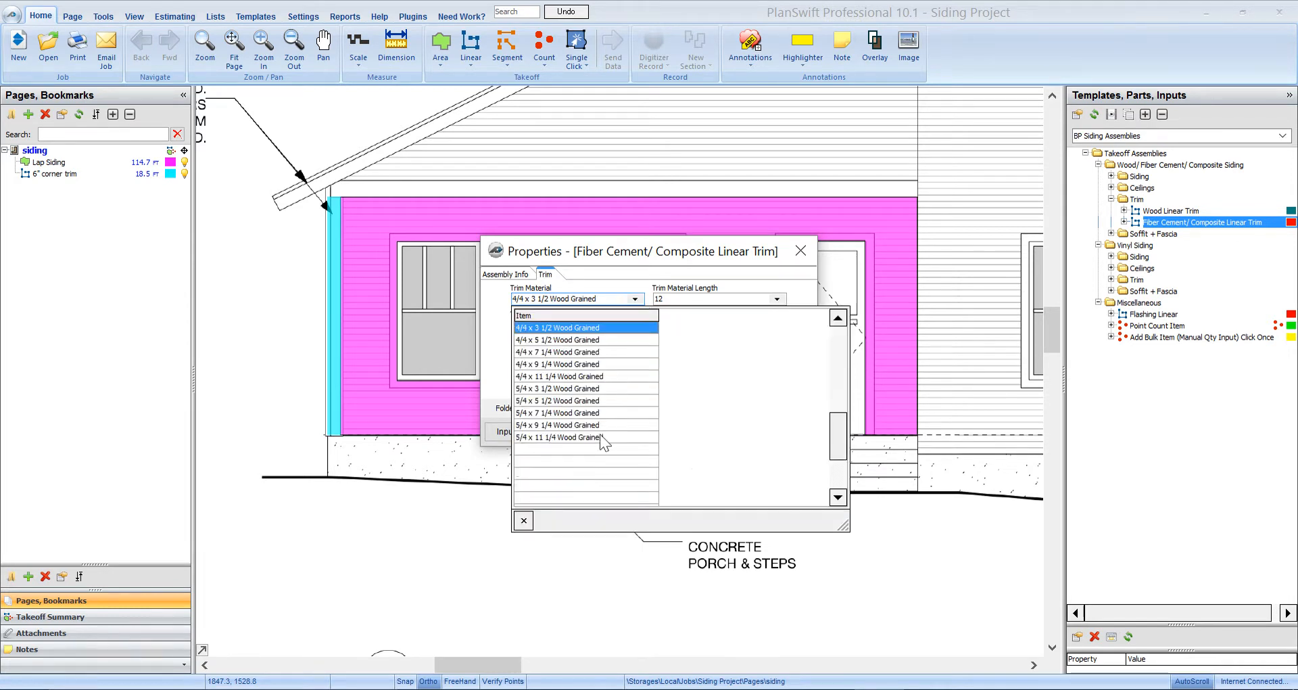
left_click(586, 389)
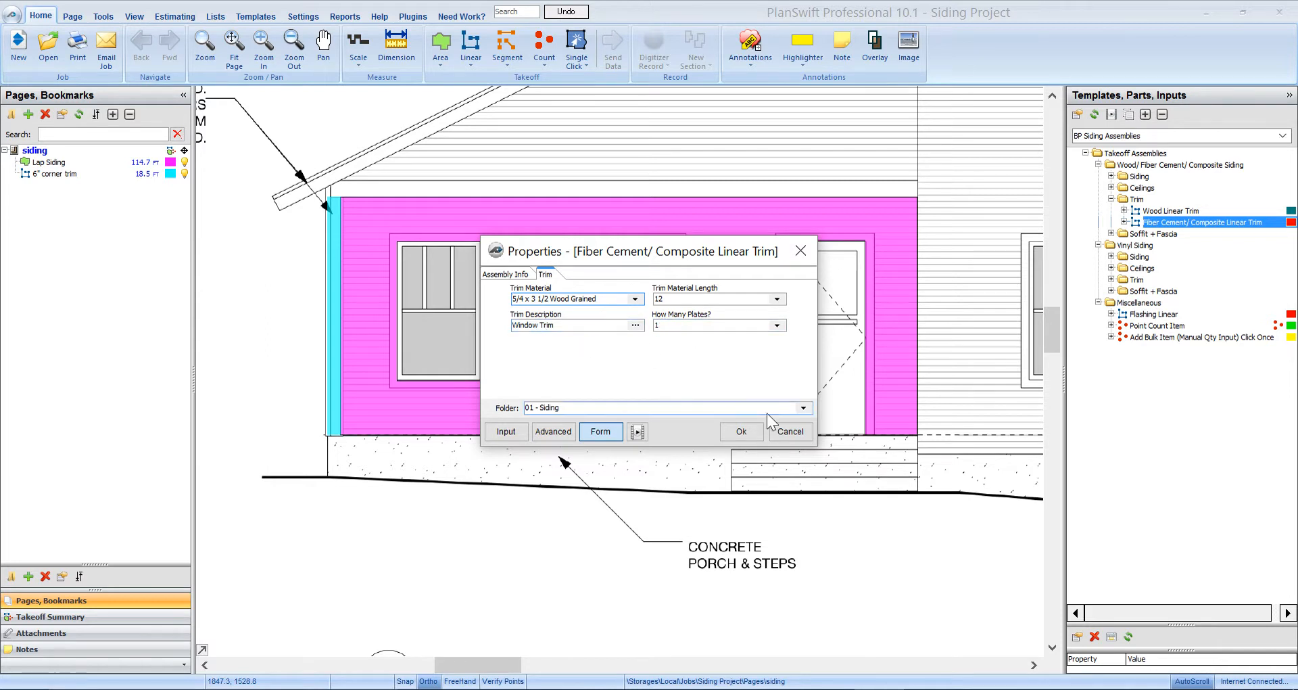
- File the 4" window trim under 02 - Exterior Trim and confirm it
left_click(803, 408)
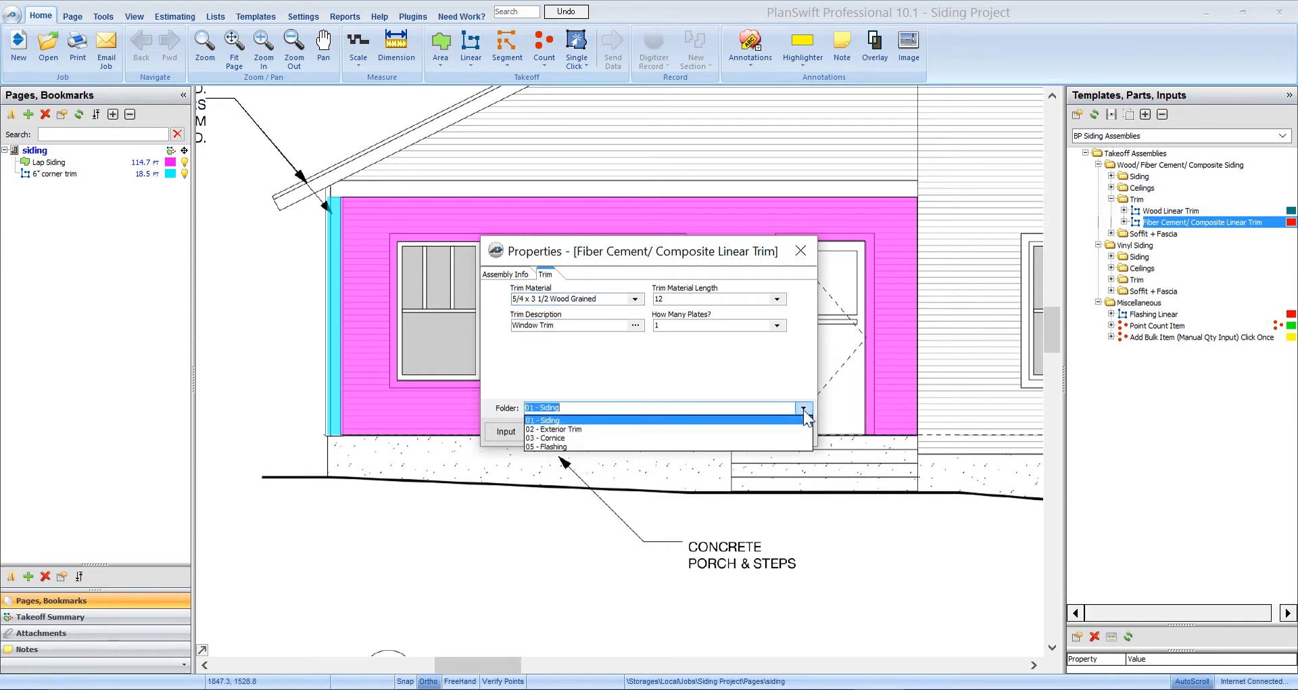
left_click(568, 430)
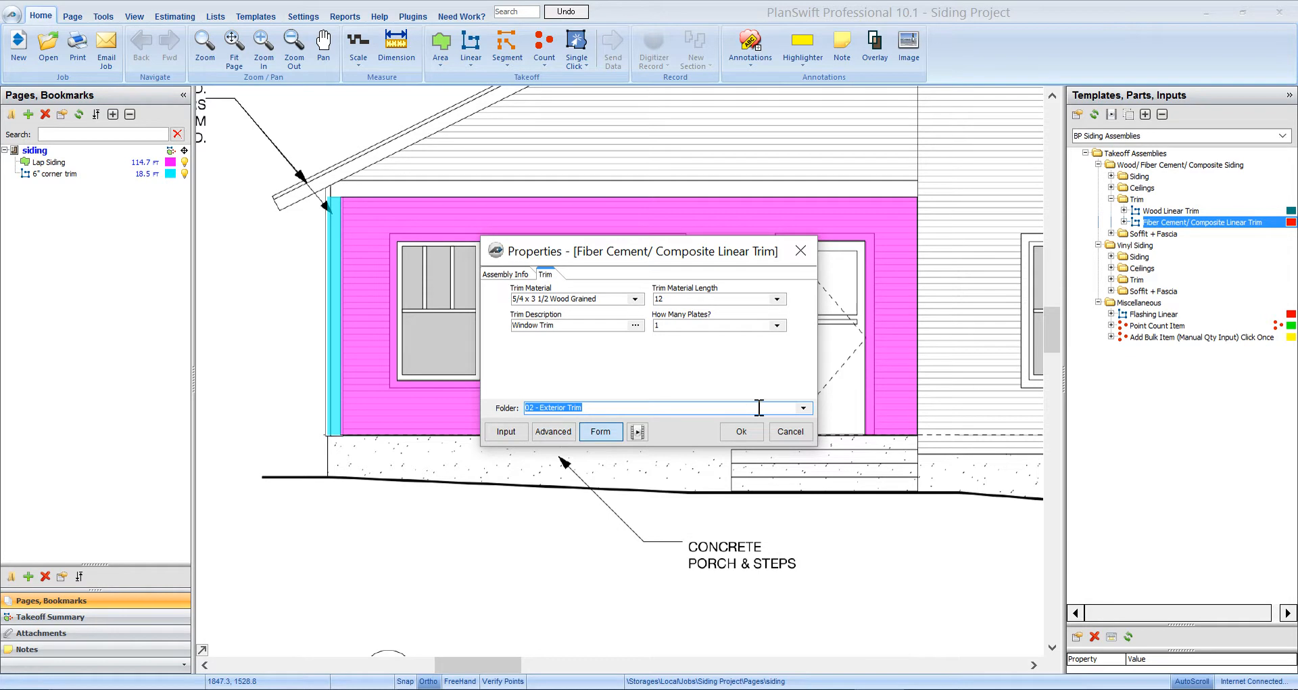
left_click(740, 433)
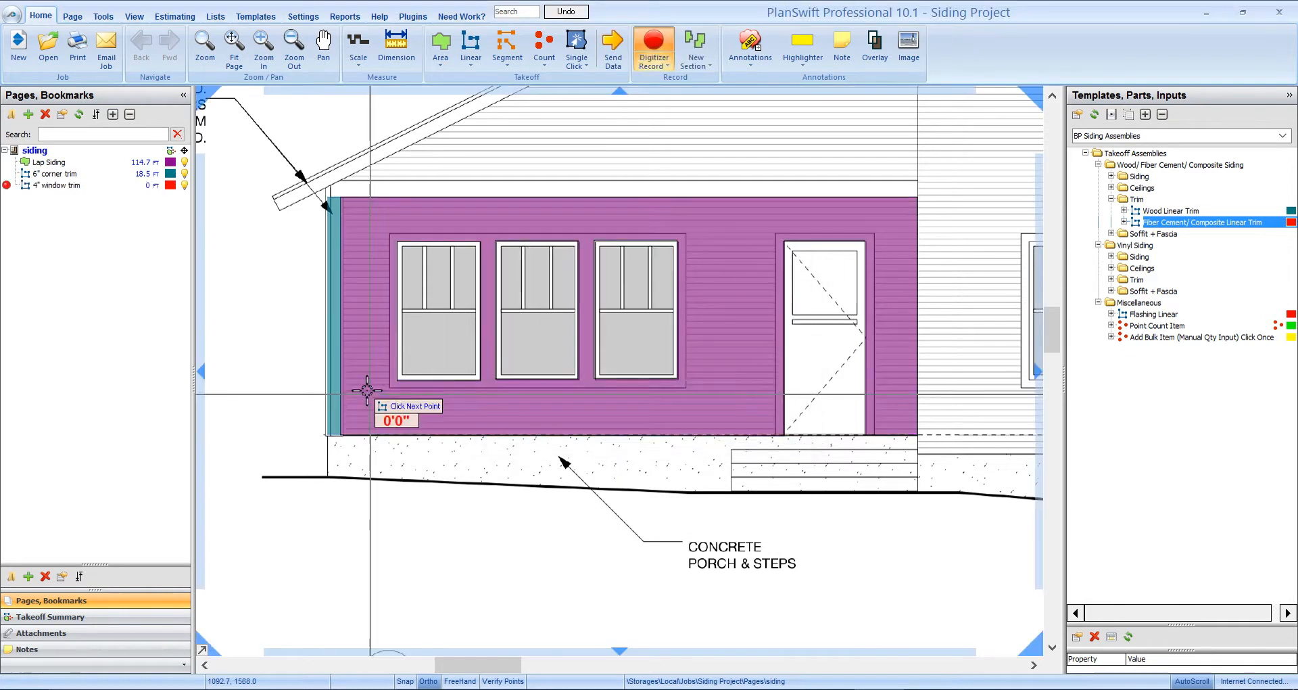
- Trace the 4" window trim around the three windows and the door, totalling 49.0 ft
scroll(379, 388, "up", 3)
left_click(383, 387)
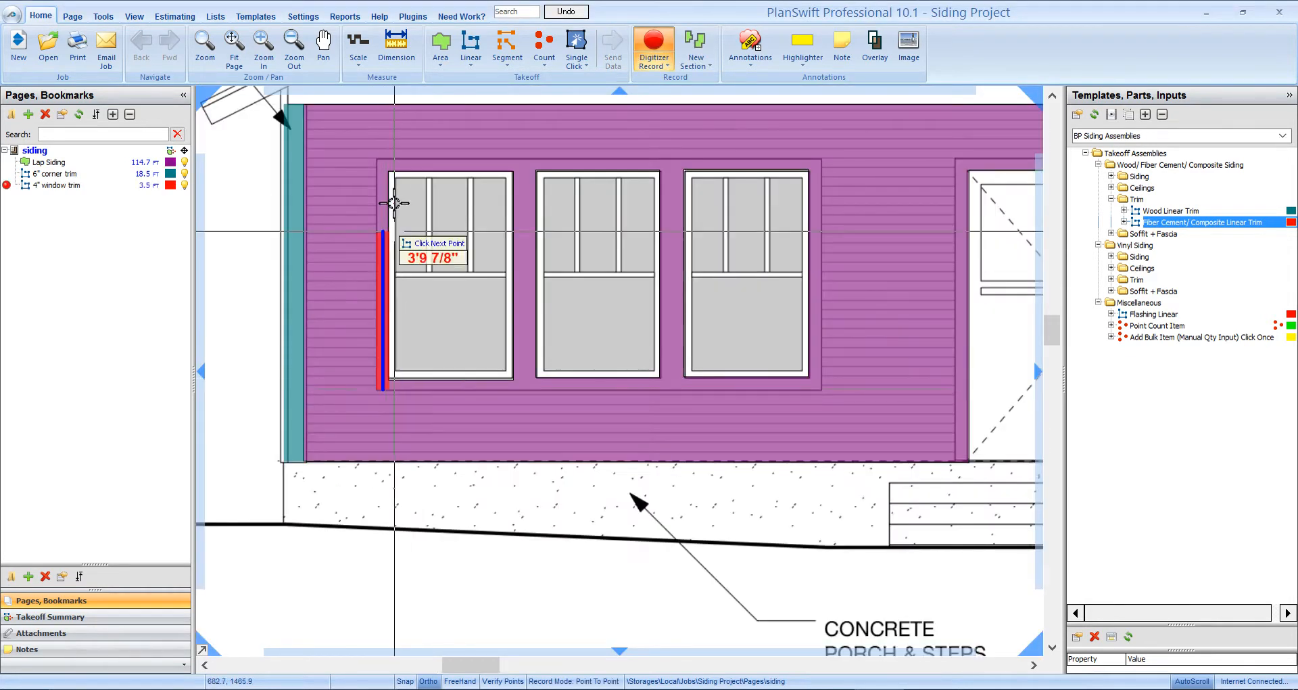
left_click(383, 163)
left_click(819, 163)
left_click(818, 386)
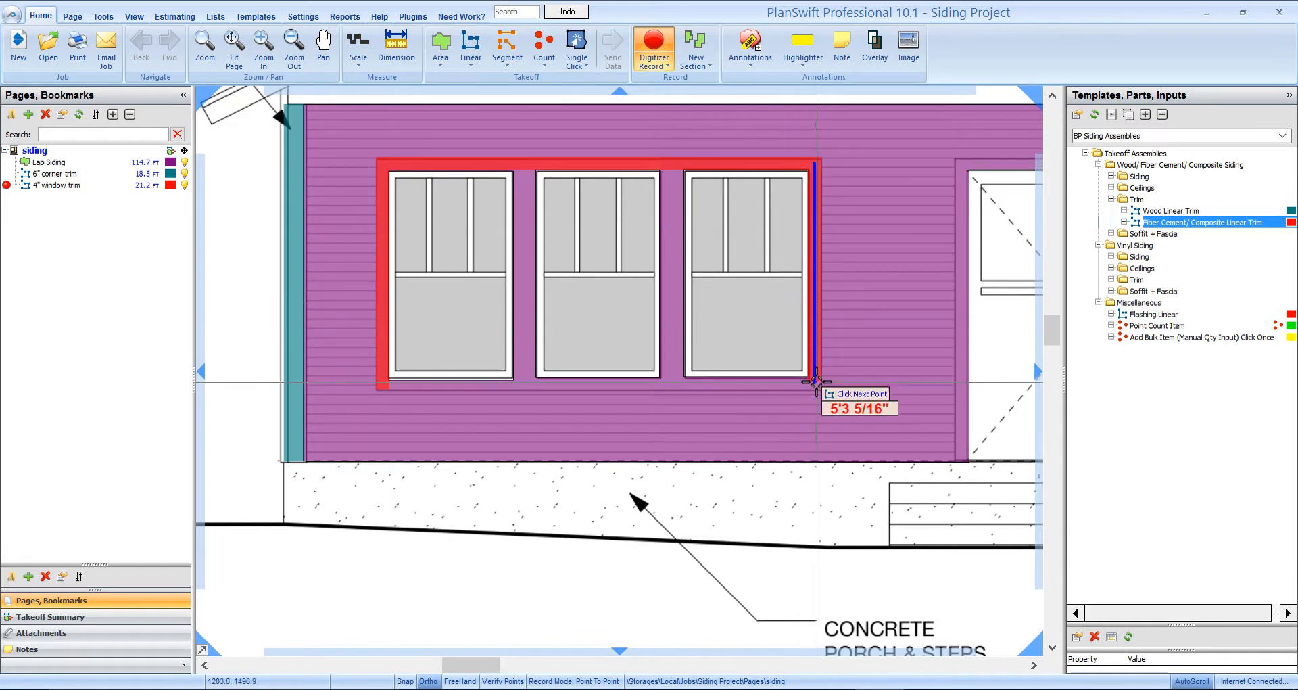
left_click(390, 392)
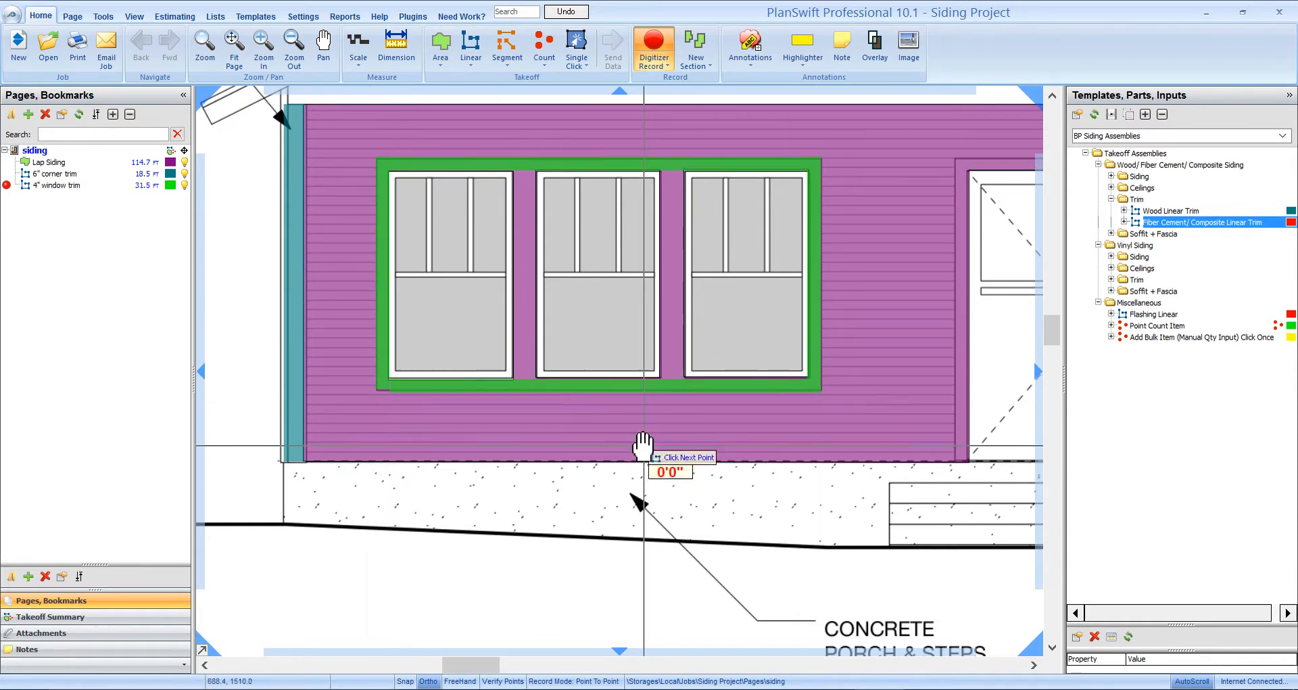
left_click_drag(643, 448, 411, 483)
left_click(729, 495)
left_click(730, 201)
left_click(864, 202)
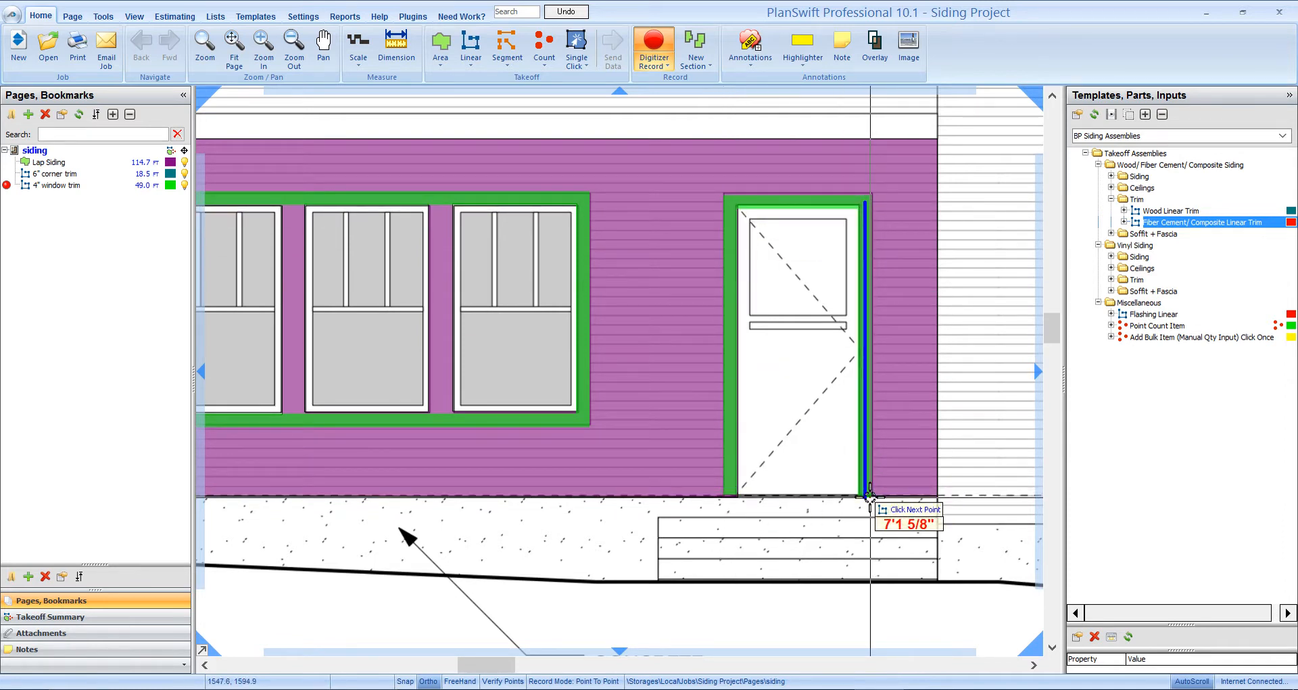
left_click(867, 494)
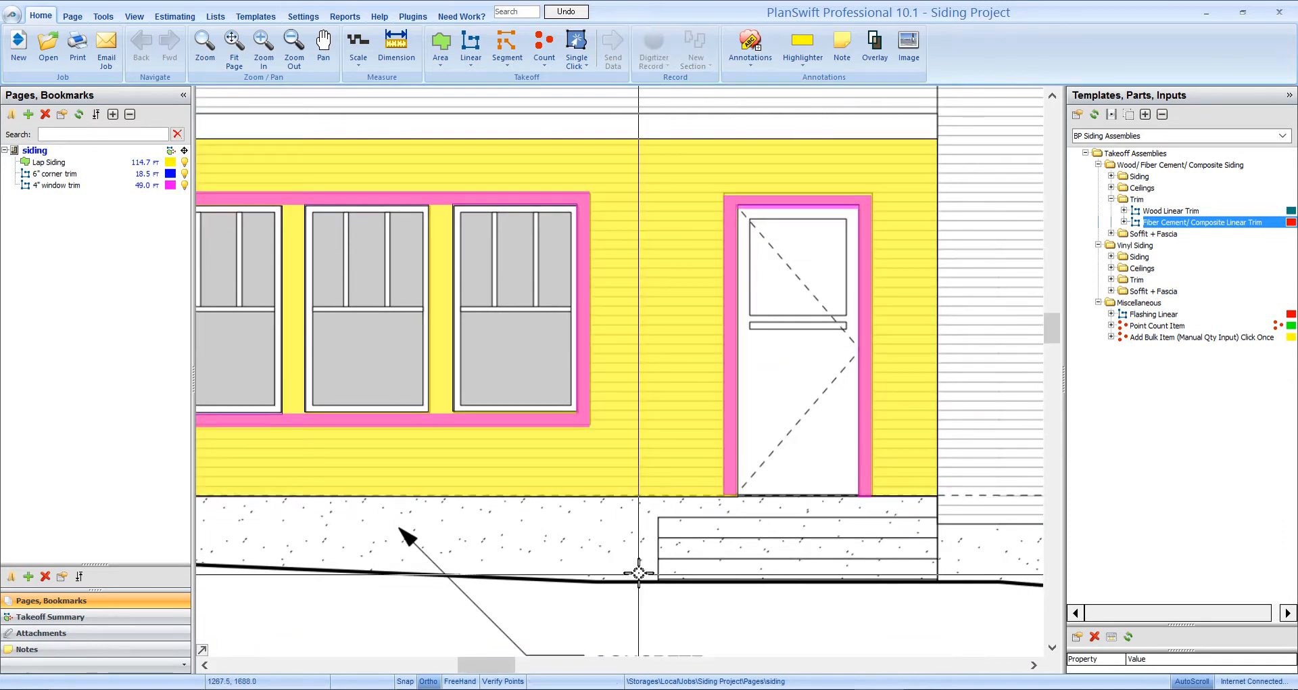
scroll(639, 573, "down", 3)
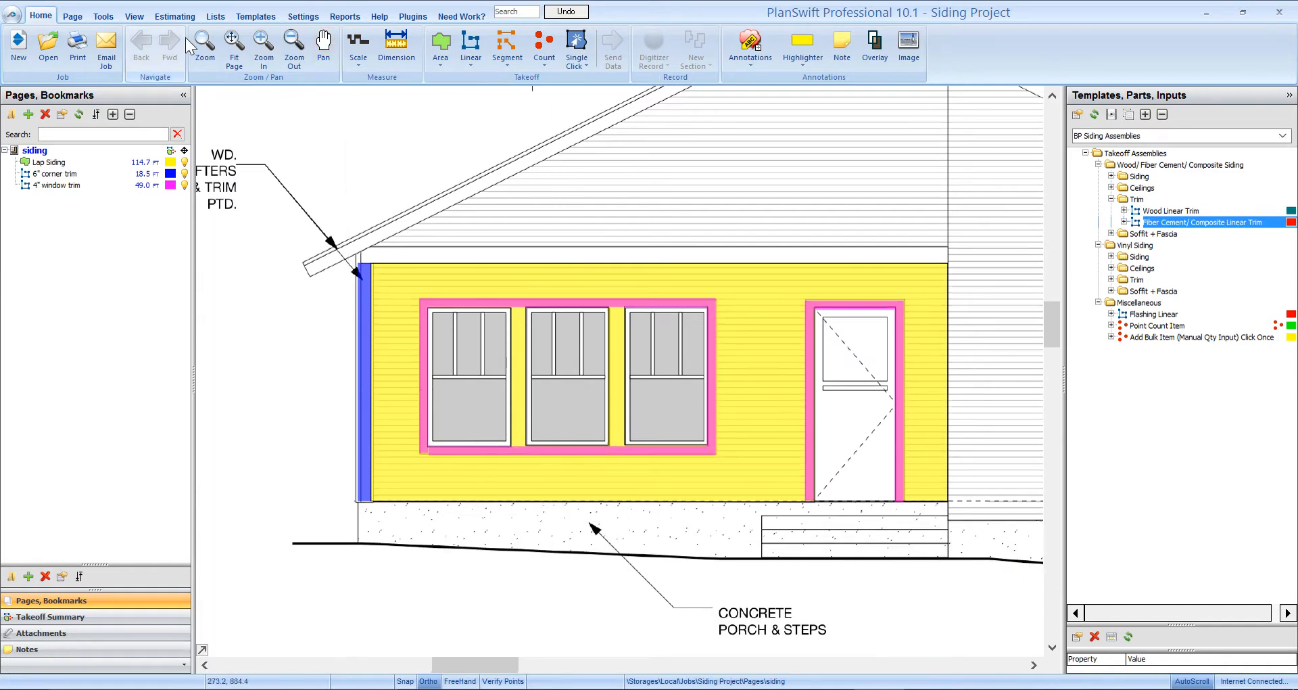
- In the Estimating grid, move the 6" corner trim into the 02 - Exterior Trim folder
left_click(174, 17)
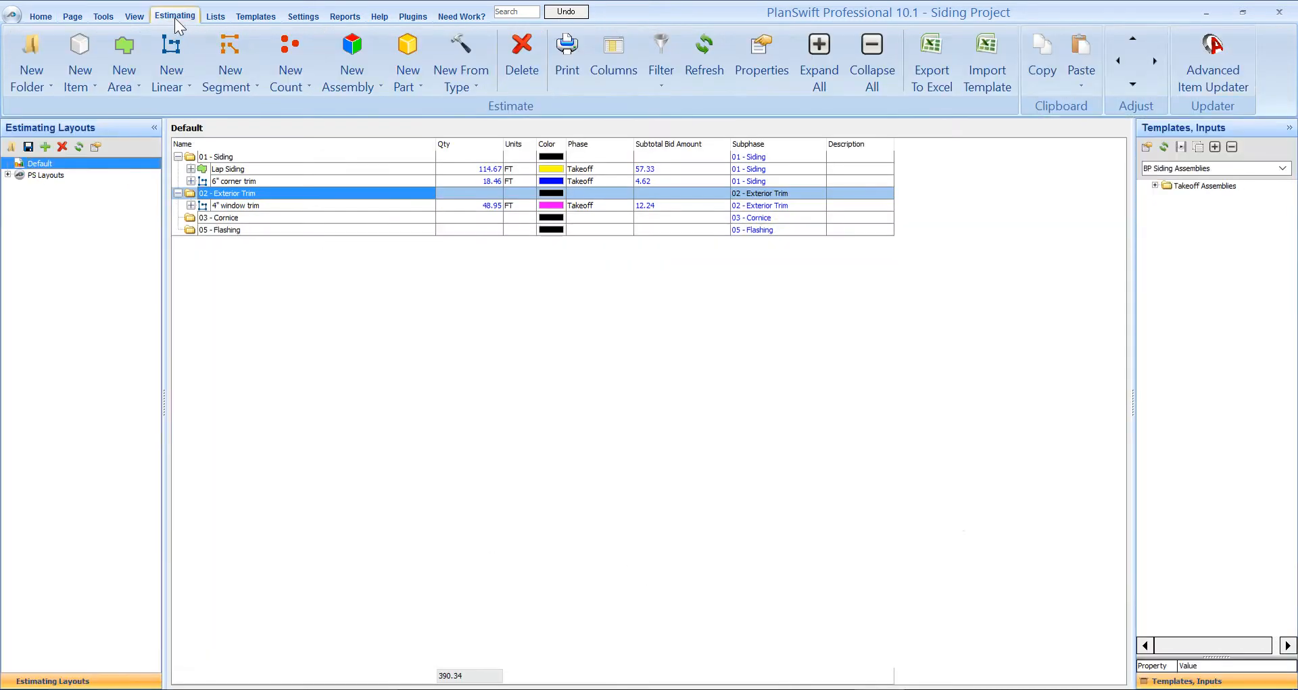
left_click(236, 180)
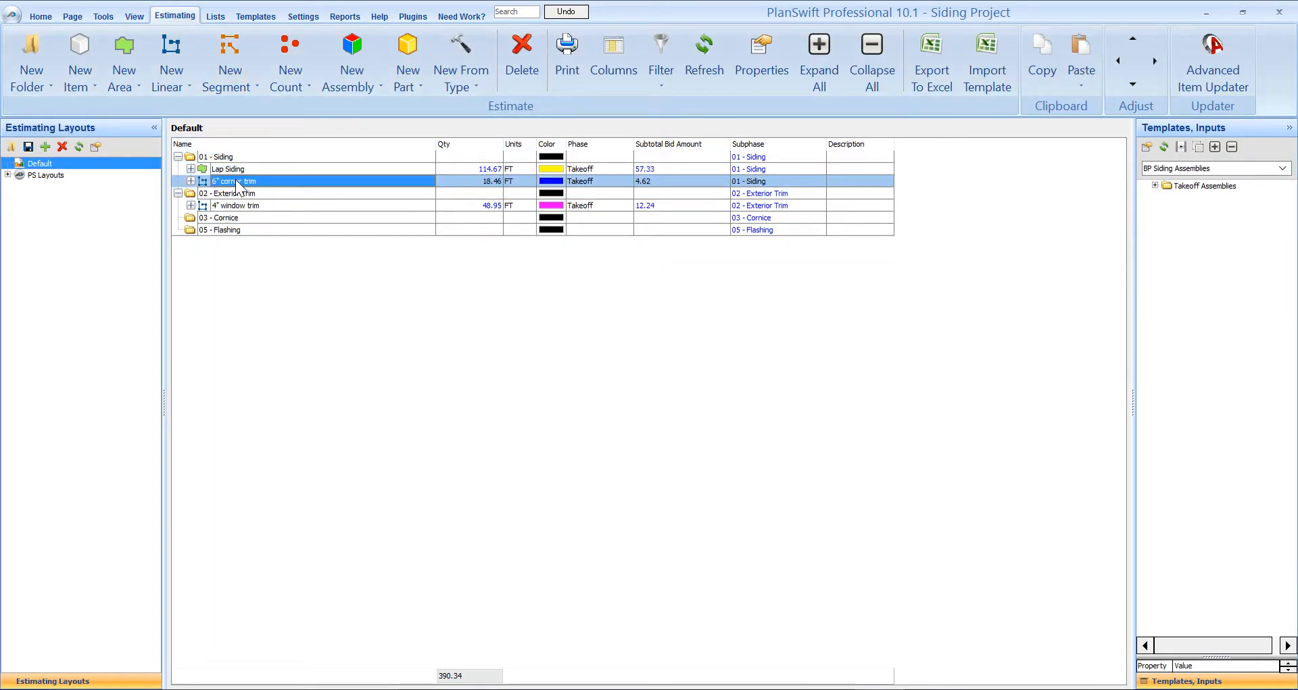
left_click_drag(235, 180, 238, 198)
- Start an 8" trim item from the linear trim template with line width 8
left_click(41, 15)
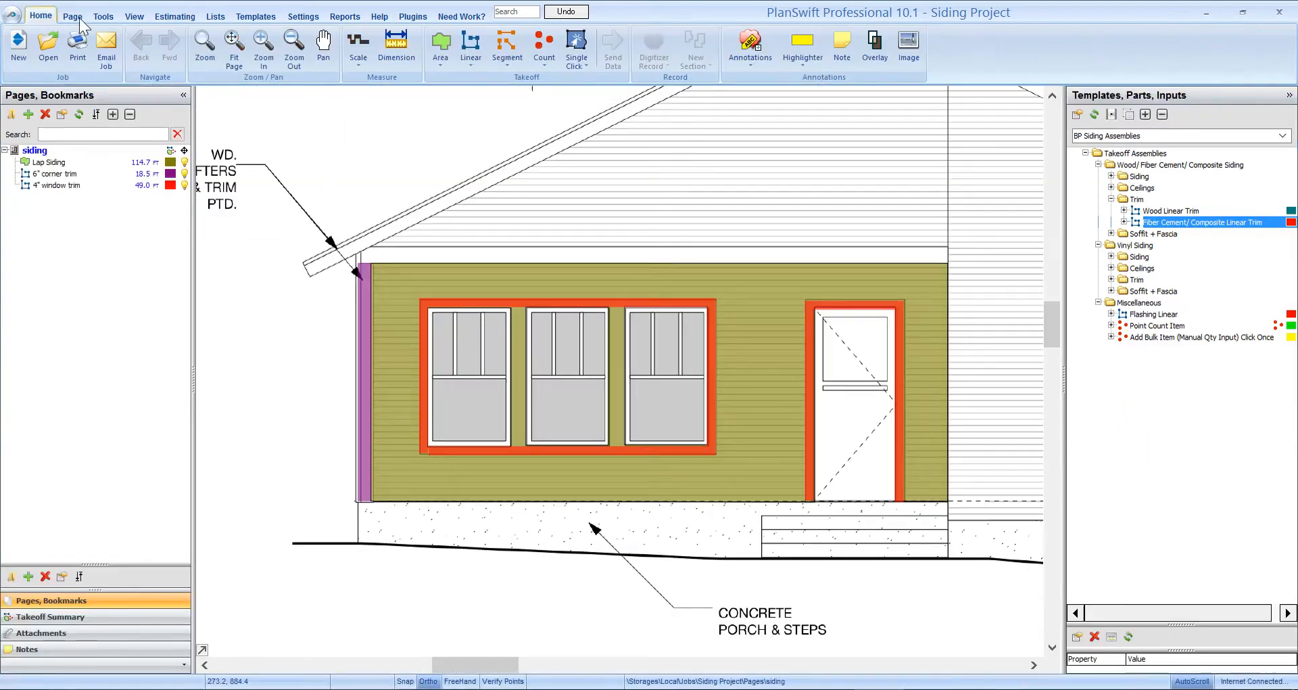
left_click_drag(669, 541, 589, 517)
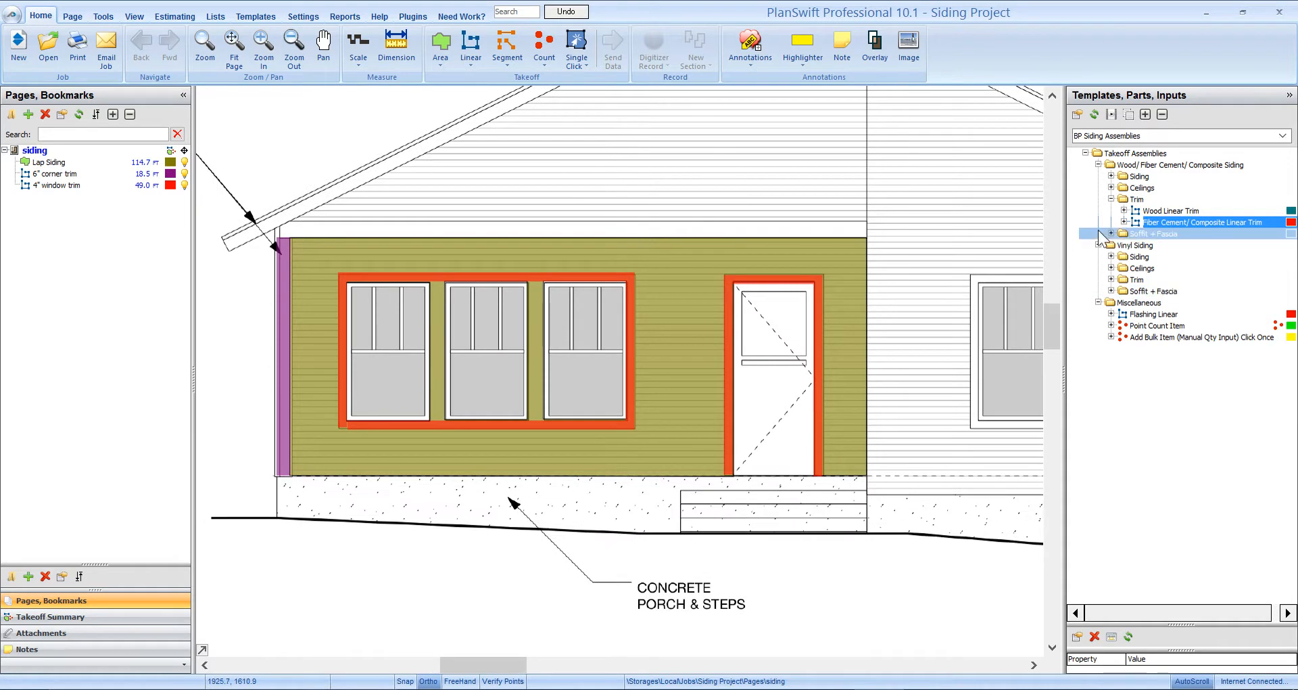
double_click(1076, 225)
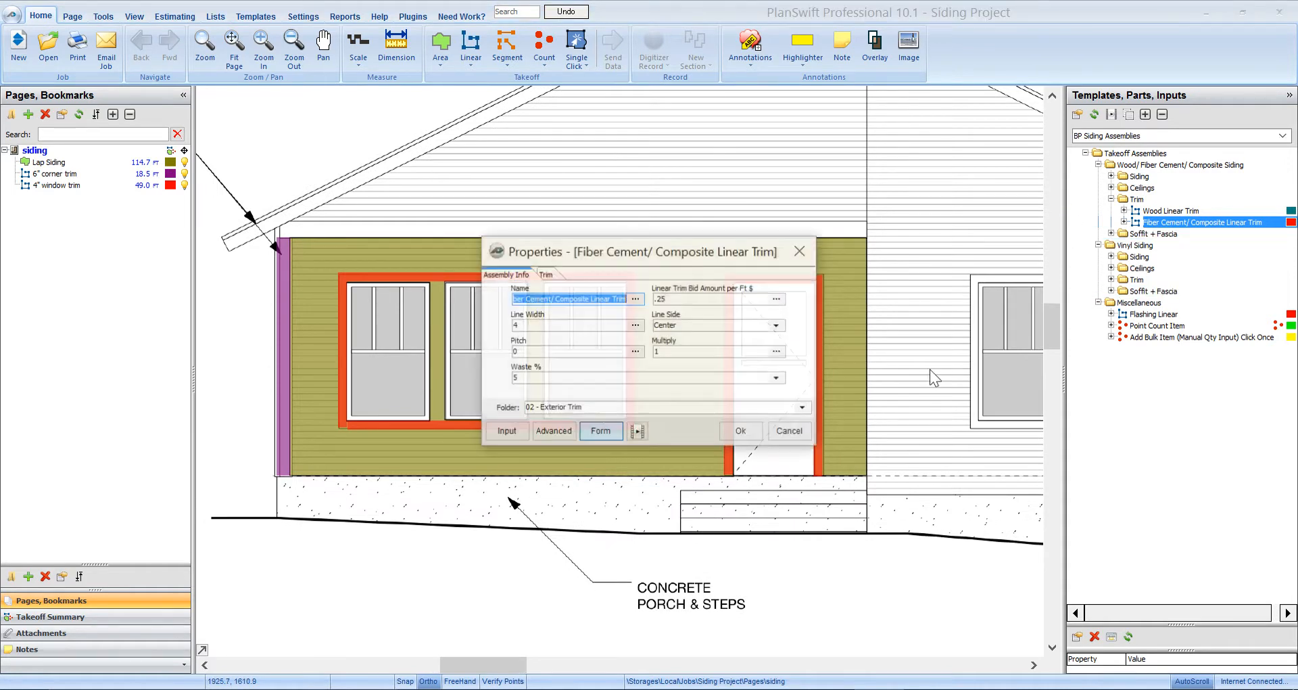
type("8\" trim")
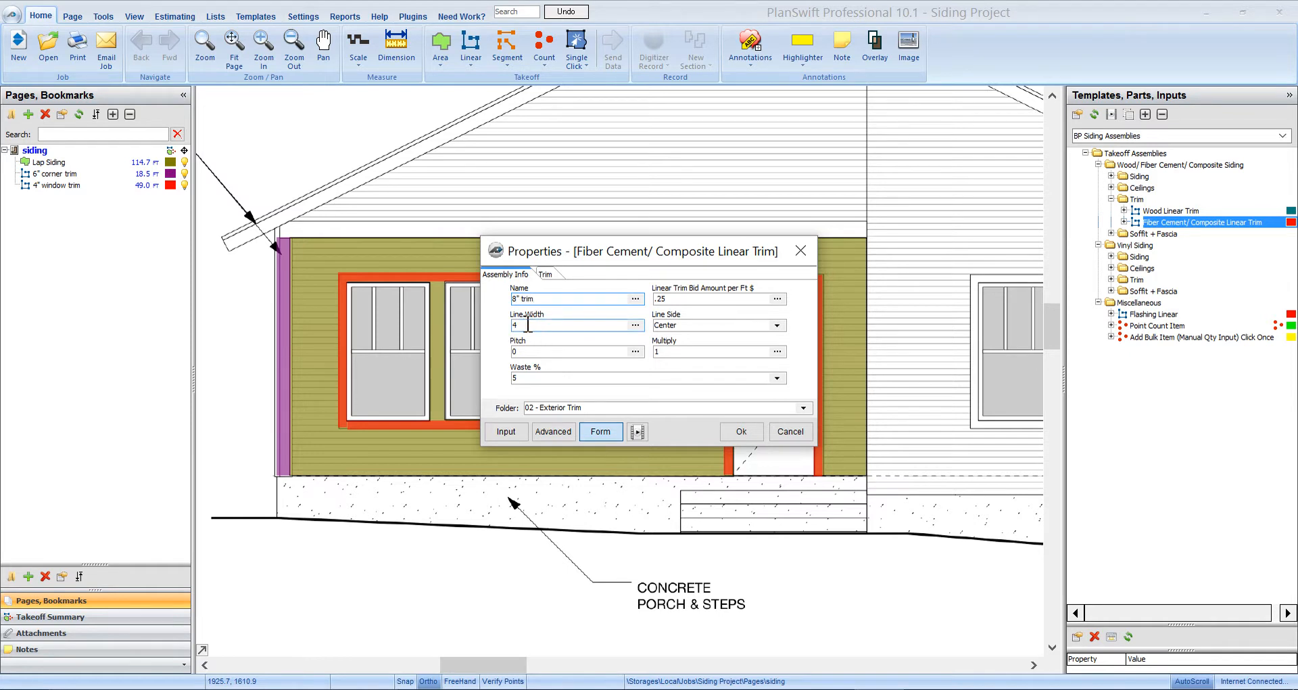
double_click(528, 324)
- Choose 4/4 x 7 1/4 Wood Grained material and shorten the description to Trim
left_click(546, 274)
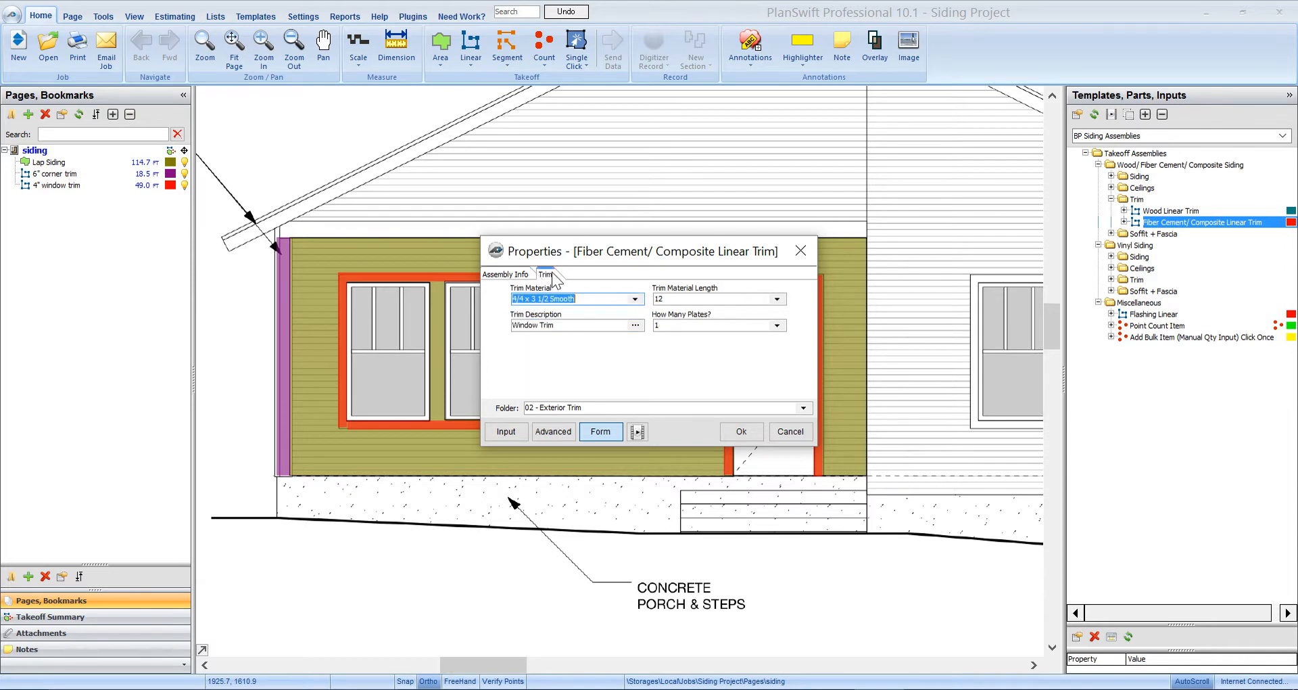
left_click(635, 299)
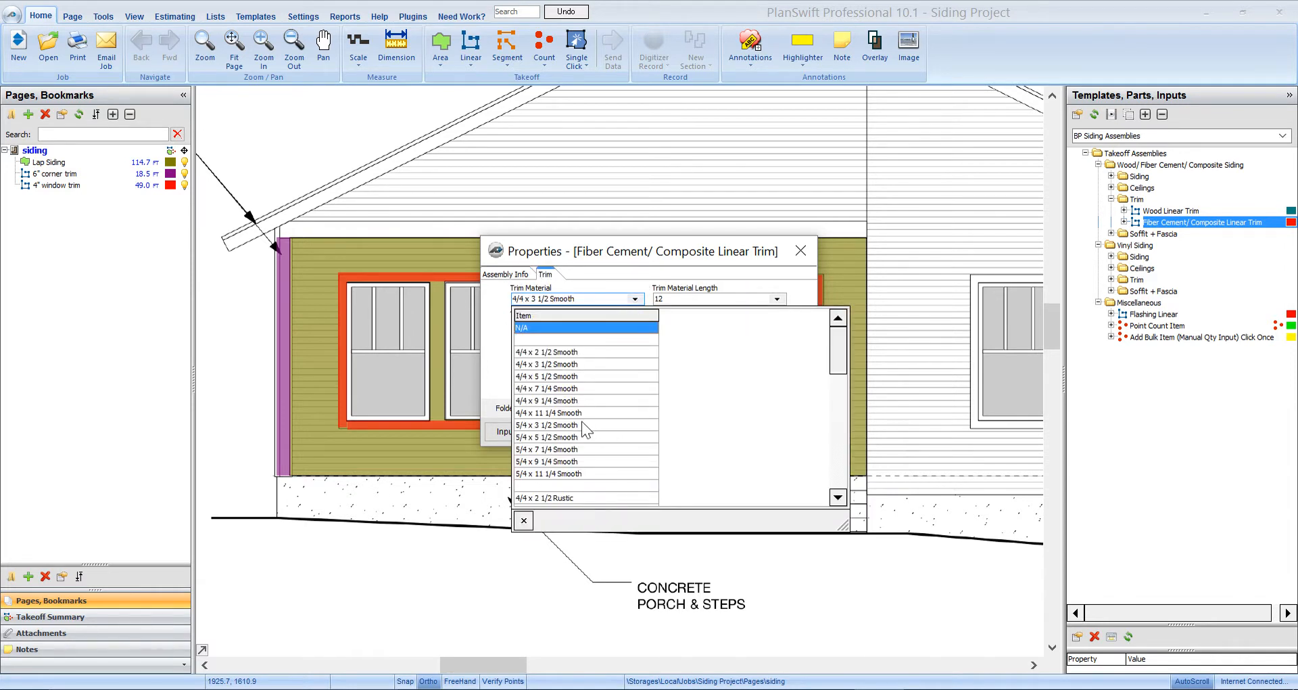
scroll(582, 423, "down", 8)
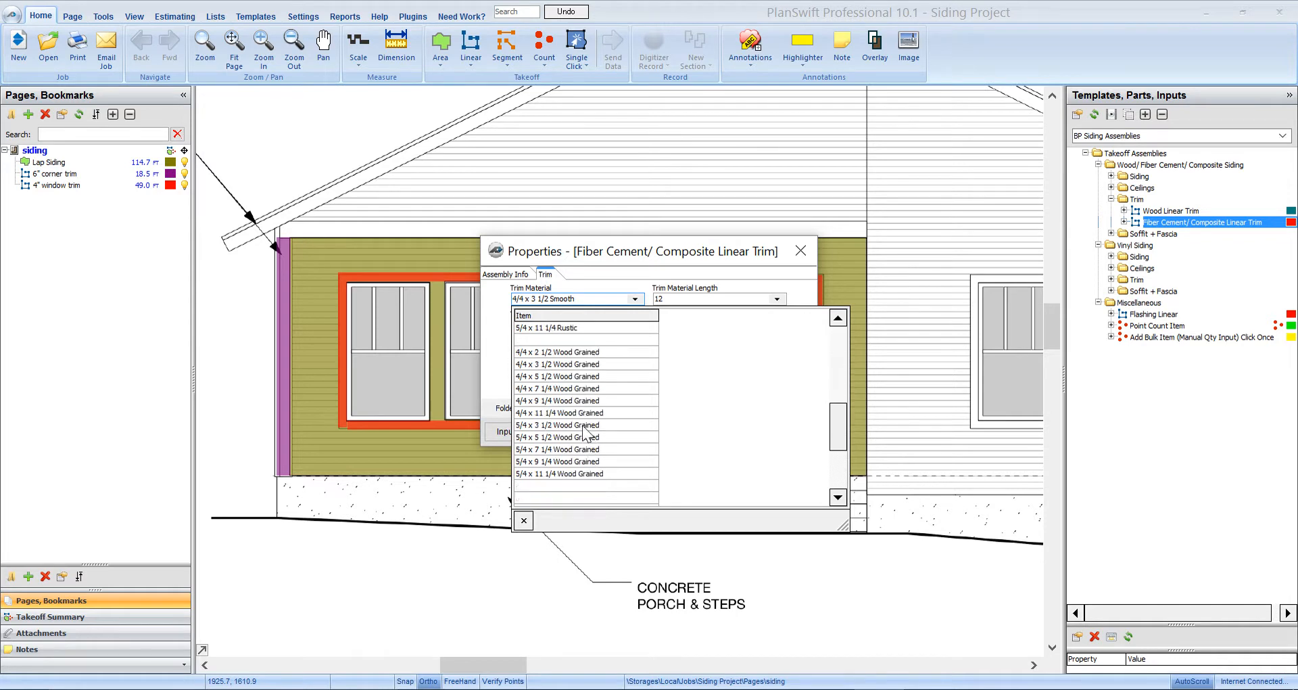
left_click(587, 388)
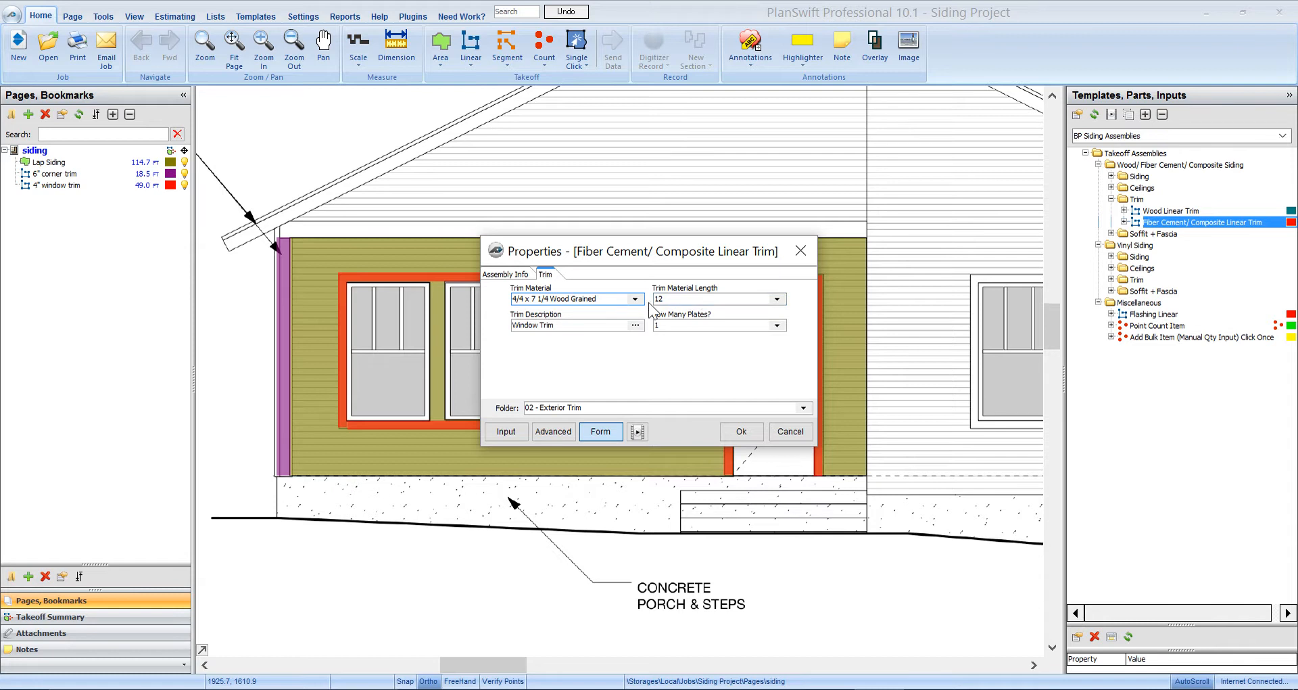
left_click_drag(542, 325, 466, 327)
key("BackSpace")
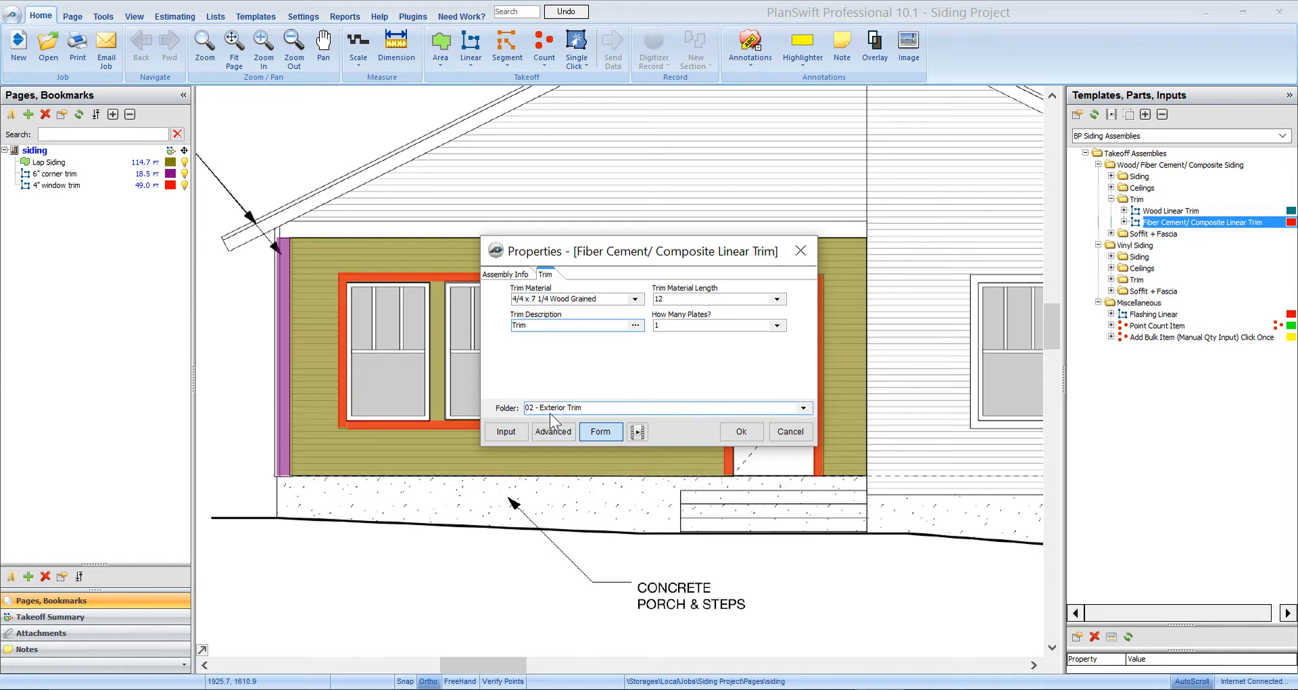
- Save the 8" trim item and trace the two vertical trim strips between the windows
left_click(742, 432)
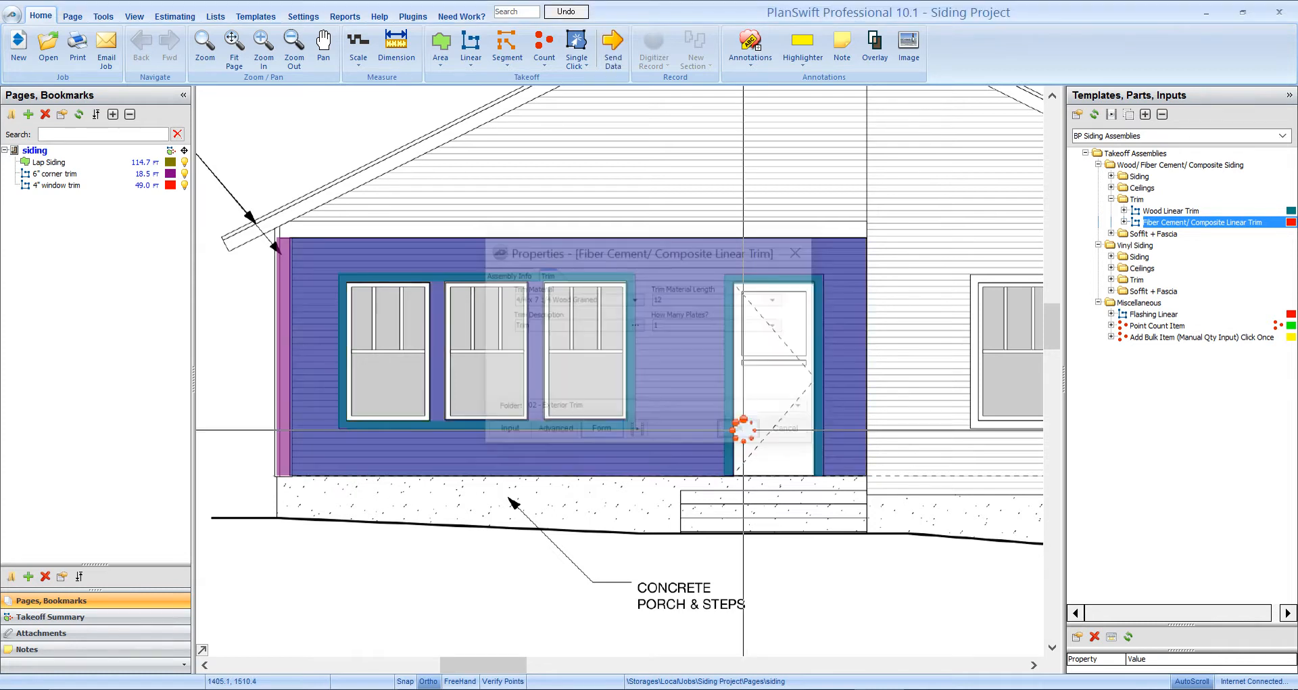
scroll(429, 402, "up", 2)
left_click(439, 438)
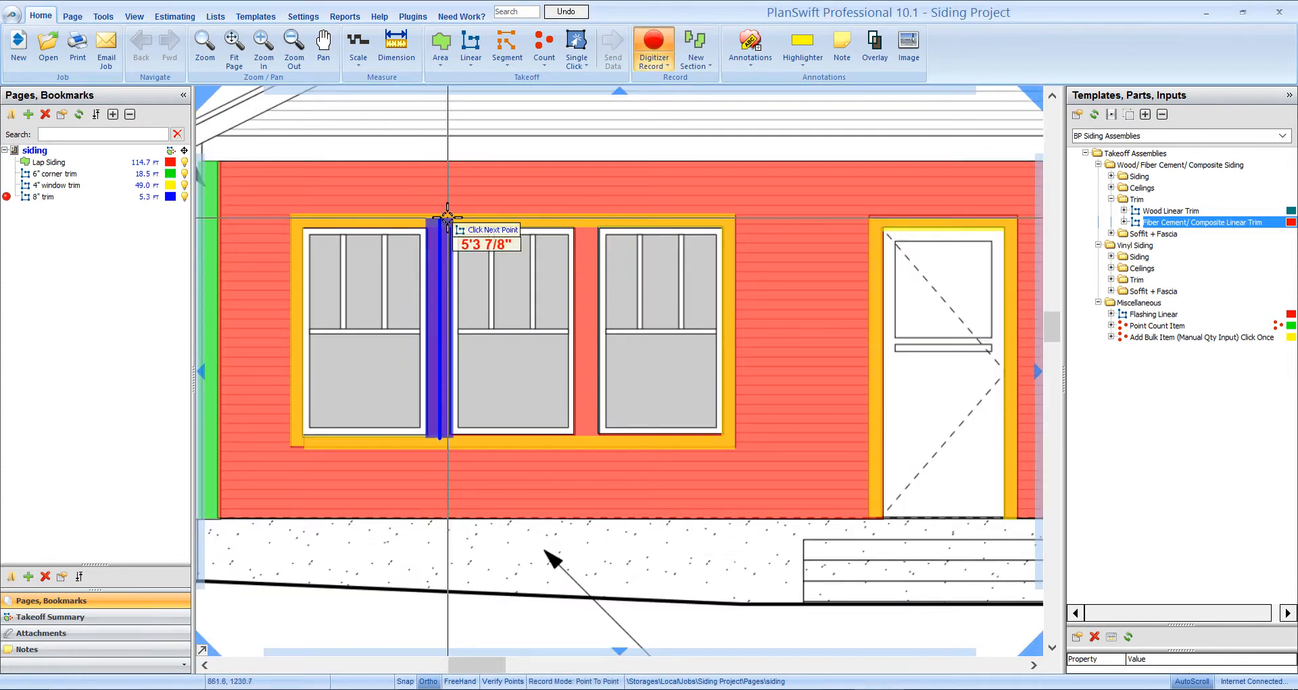
double_click(447, 226)
left_click(588, 433)
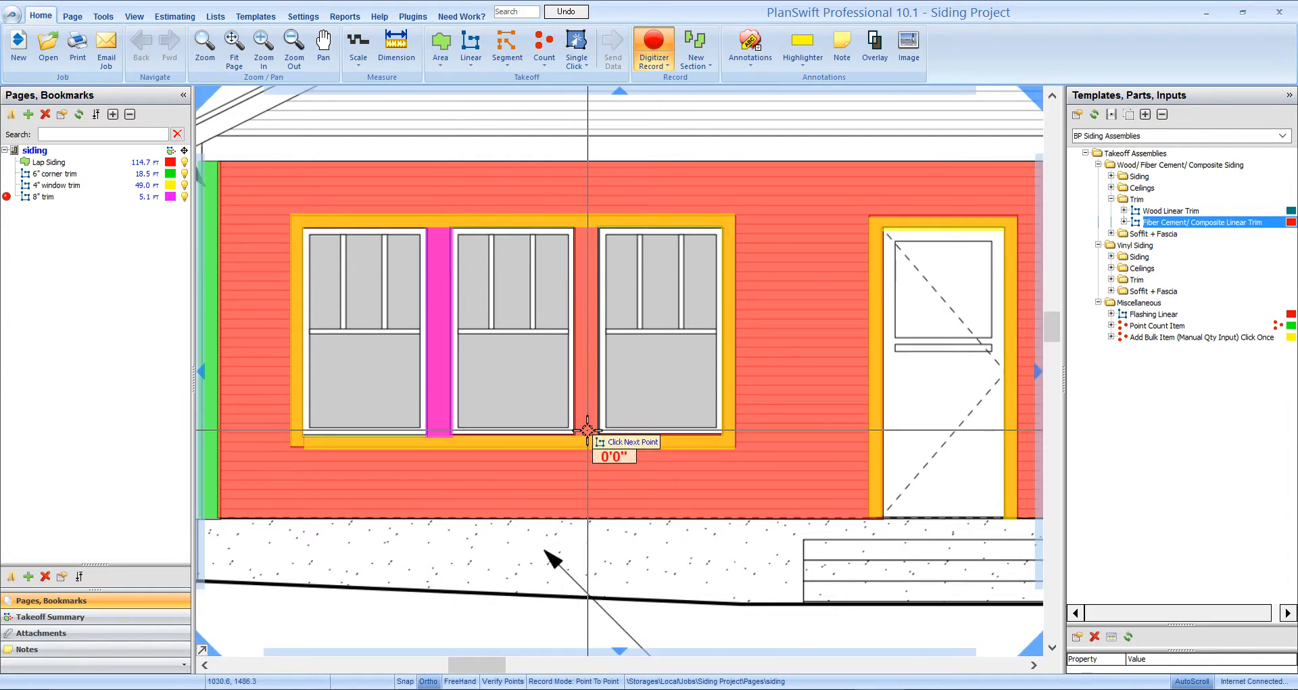
double_click(594, 224)
- Trace 8" trim along the top of the wall, bringing the trim total to 31.4 ft
left_click_drag(528, 144, 718, 298)
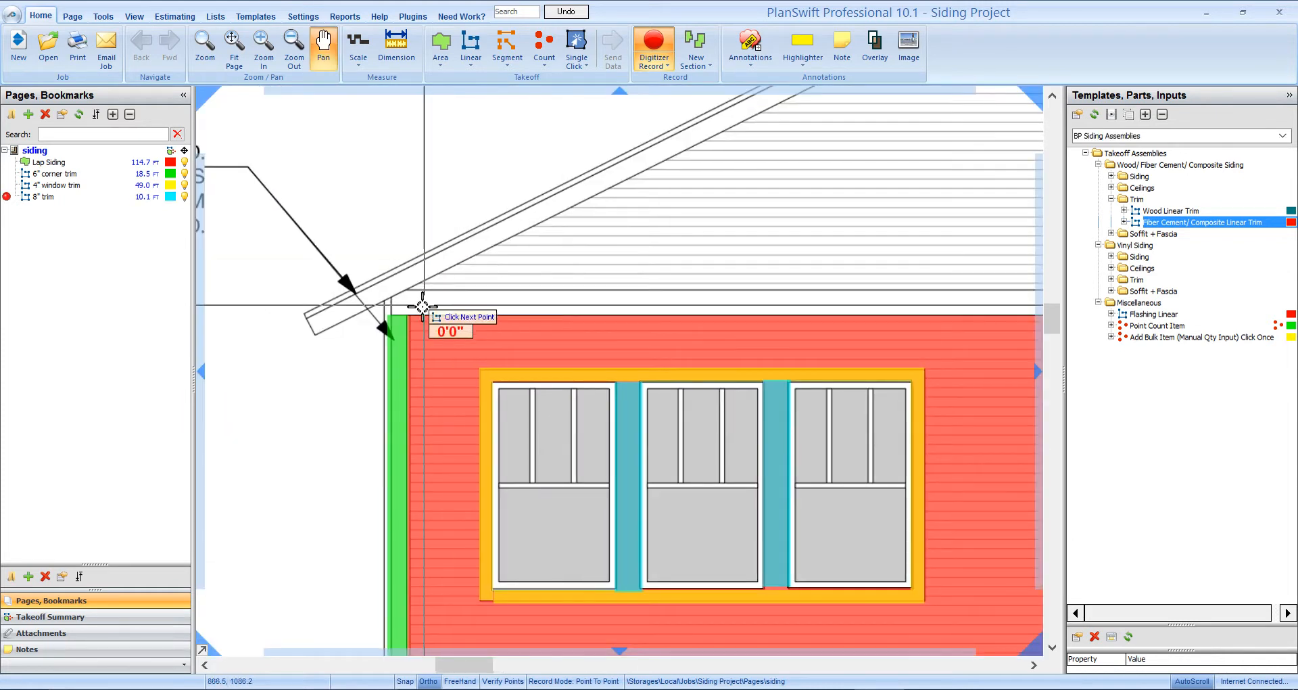
left_click(391, 302)
left_click_drag(962, 272, 372, 292)
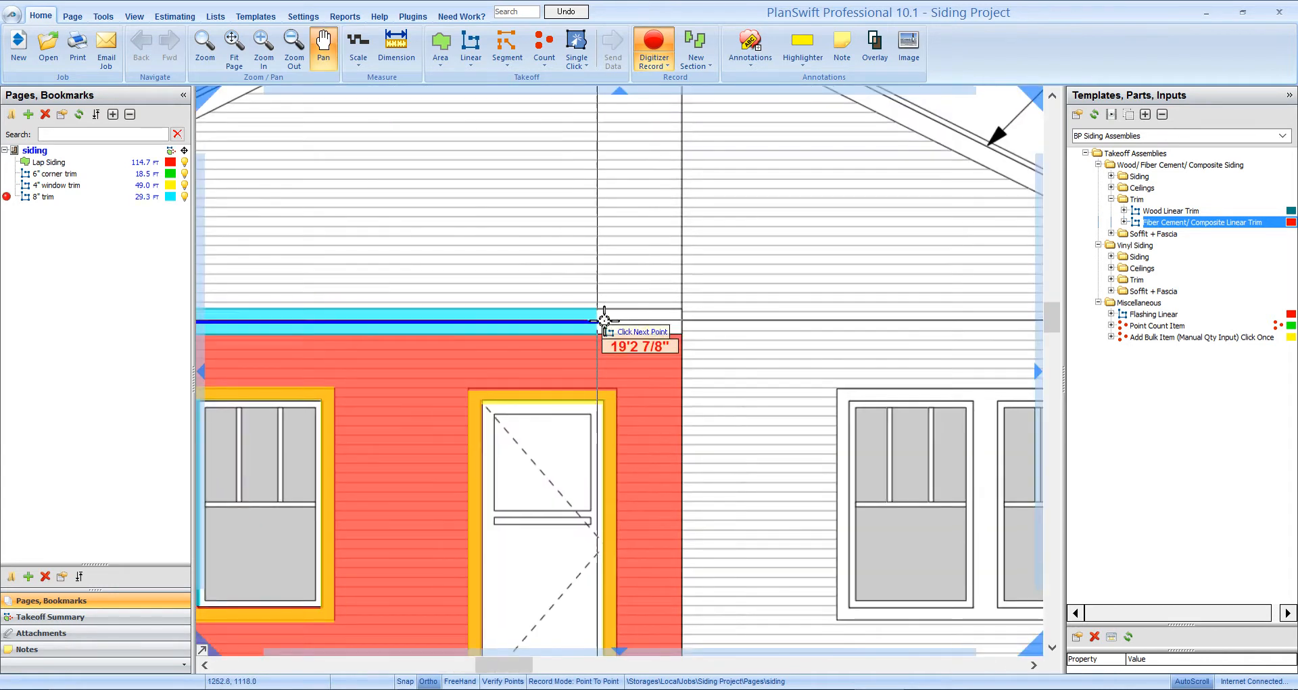
double_click(683, 325)
scroll(718, 390, "down", 2)
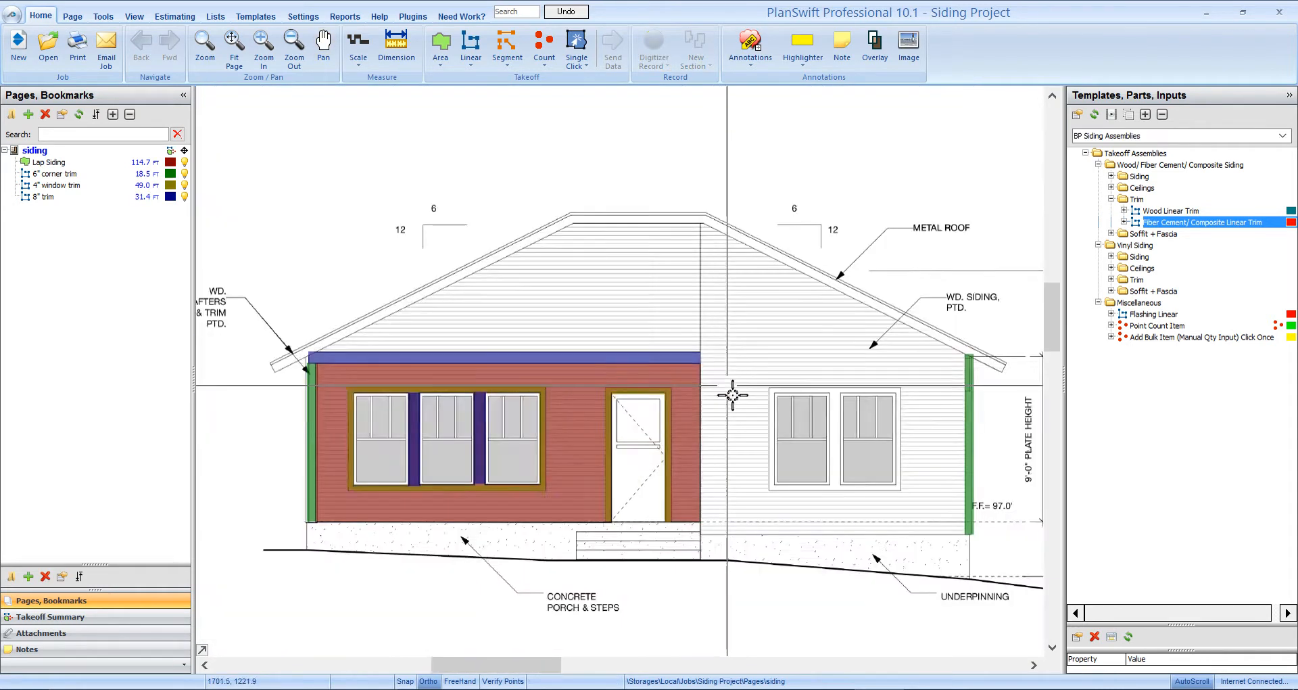
left_click_drag(756, 406, 872, 311)
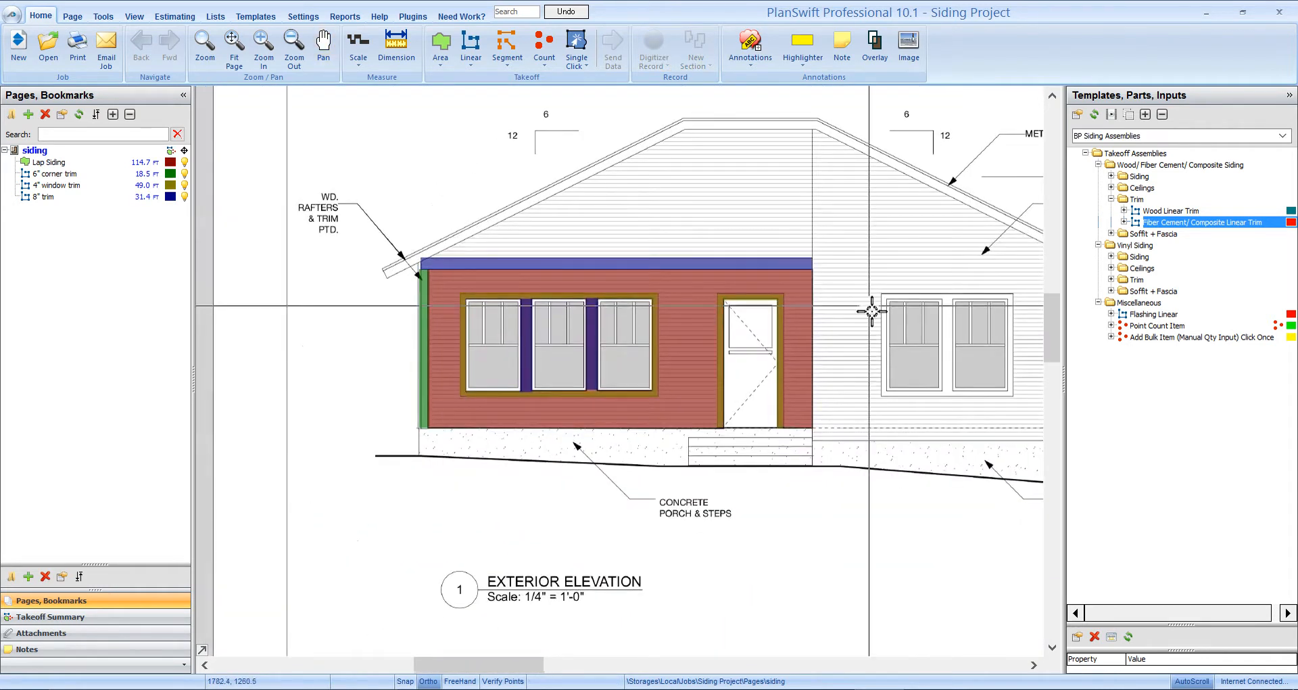
left_click(1110, 199)
- Name the Flashing Linear item Window flashing and keep Aluminum Roll 6-in as its material
left_click(1082, 291)
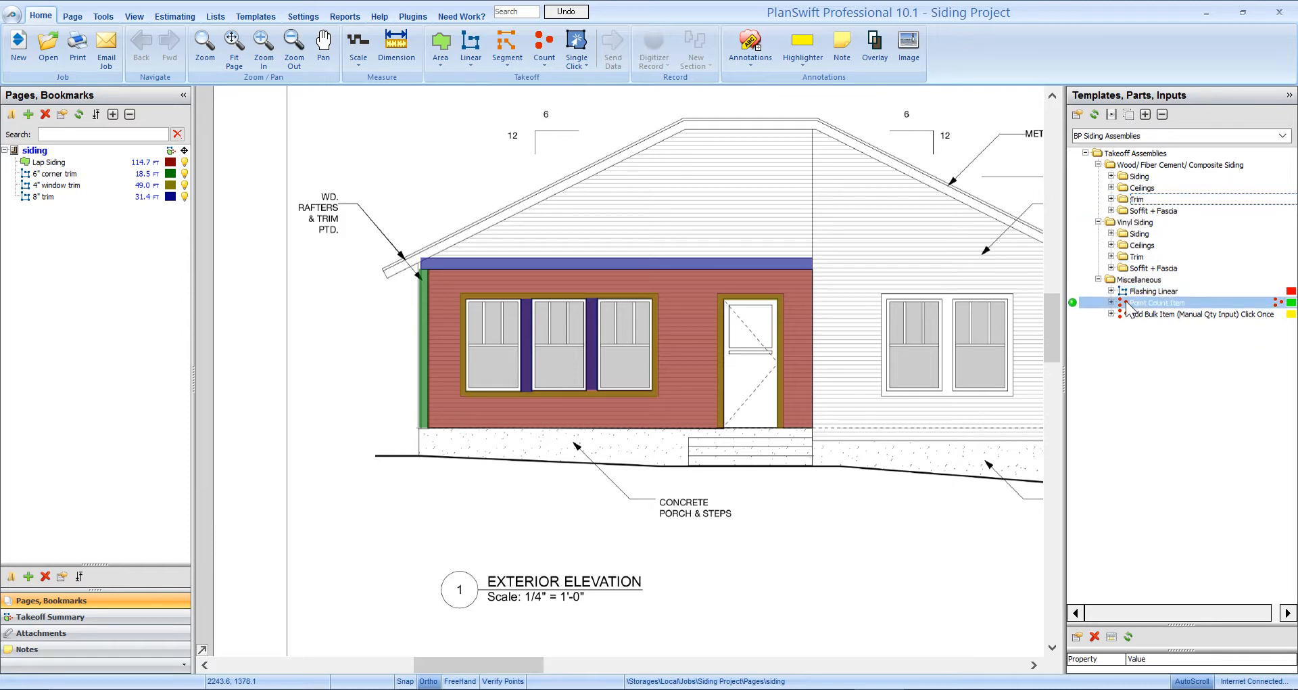
double_click(1070, 290)
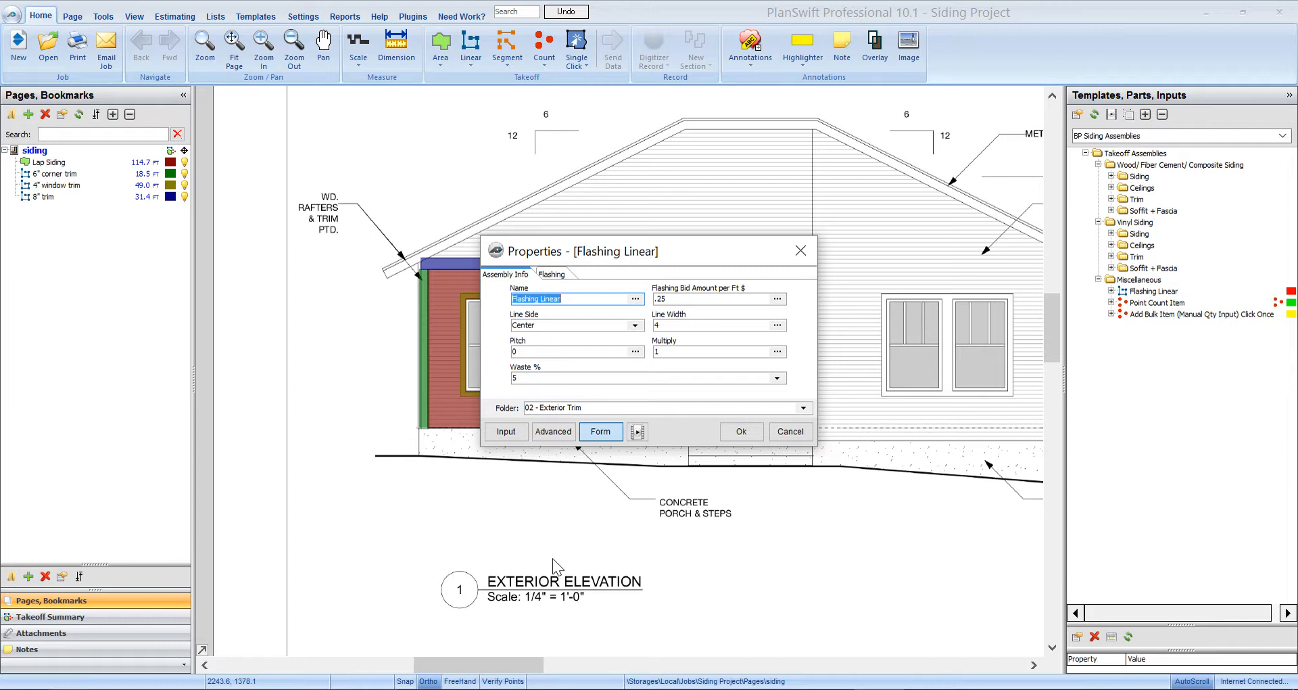
type("Window flashing")
left_click(560, 274)
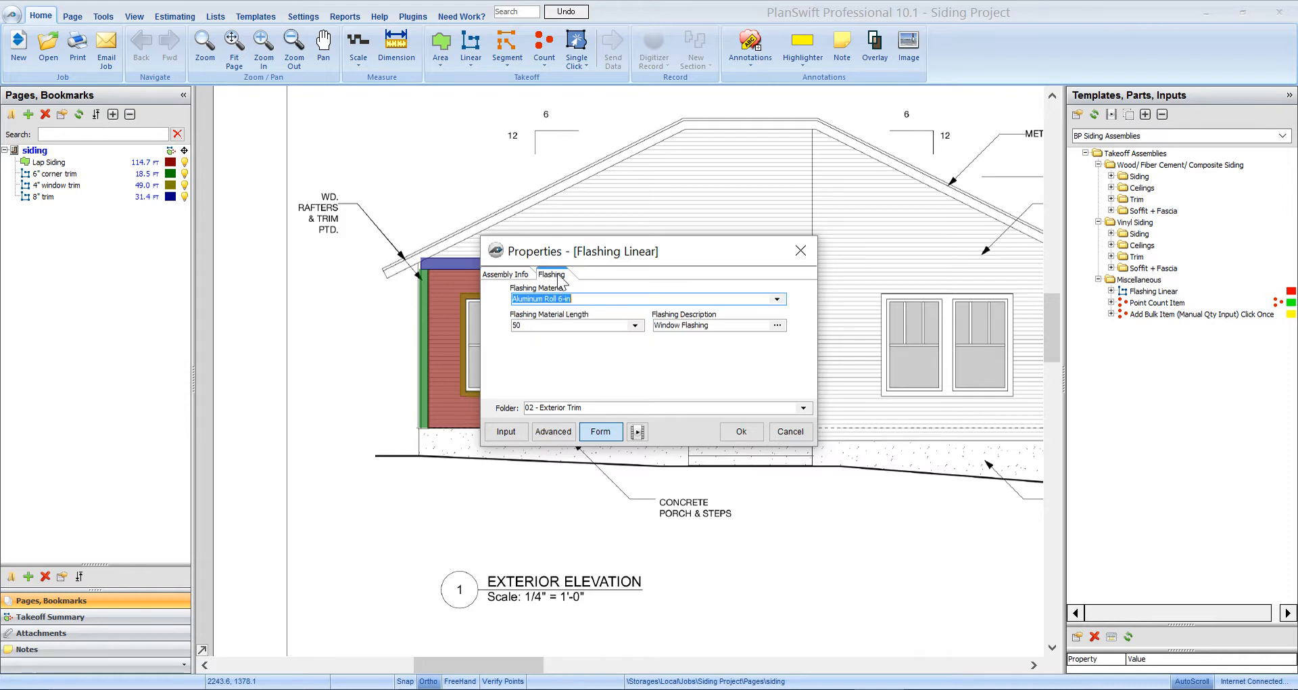
left_click(776, 298)
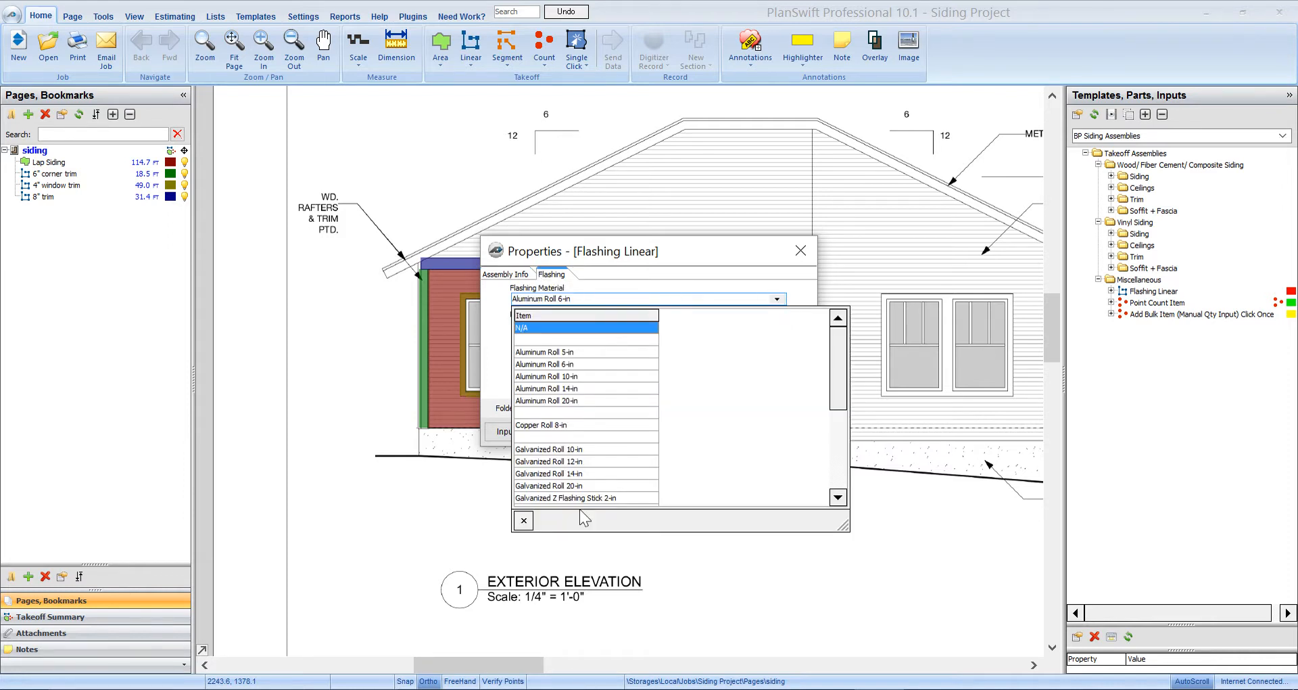
scroll(586, 458, "down", 2)
scroll(598, 466, "down", 1)
scroll(600, 467, "up", 4)
left_click(672, 266)
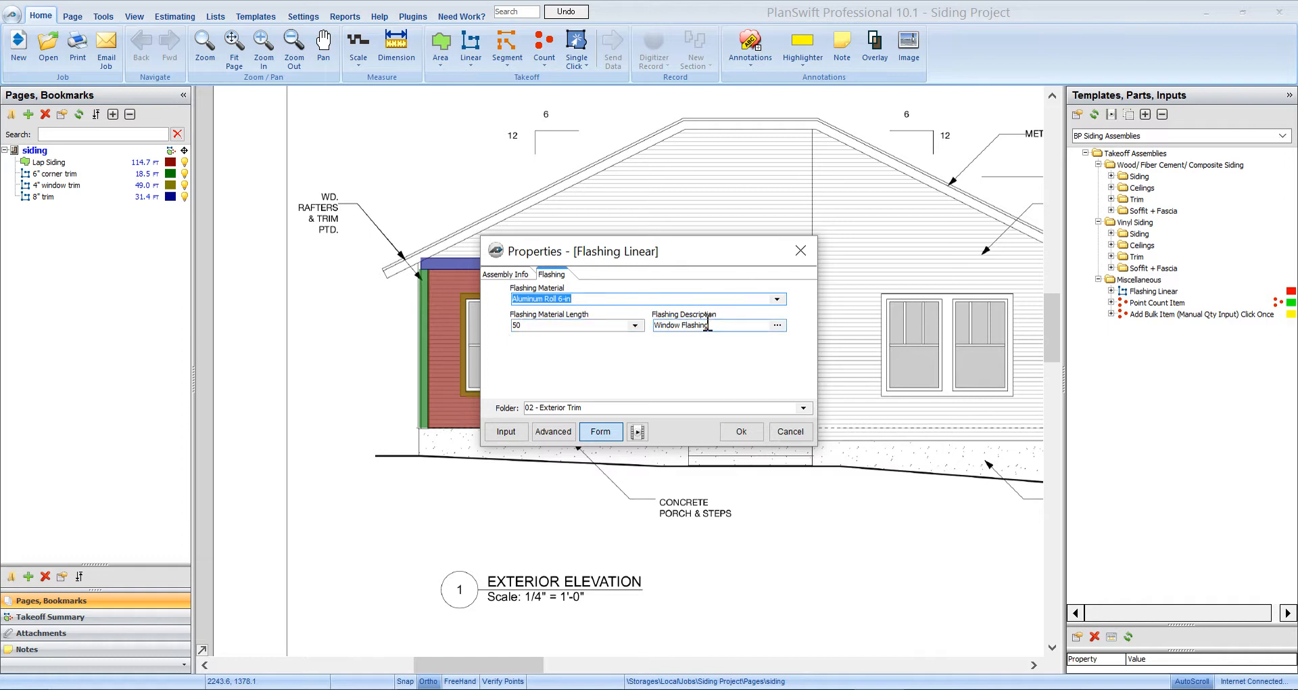
- File the Window flashing item under 05 - Flashing and save it
left_click(803, 408)
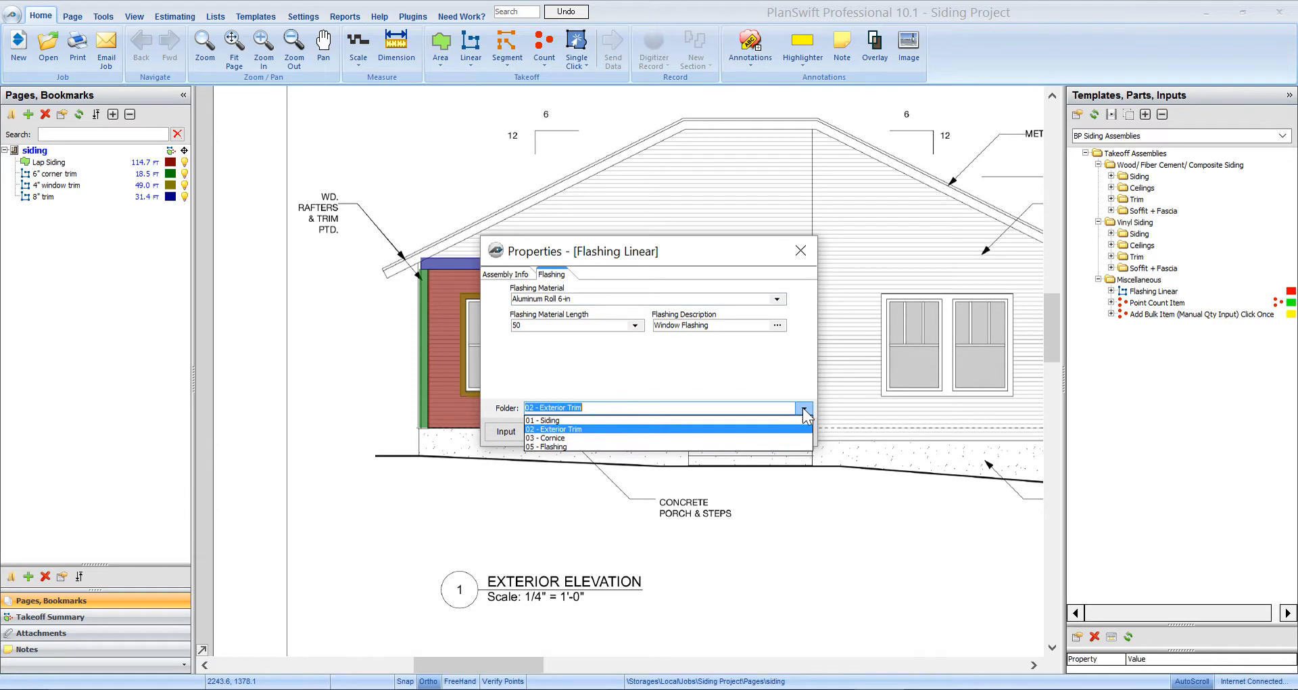
left_click(581, 447)
left_click(741, 432)
- Trace flashing above the three-window group and across the top of the door
scroll(447, 287, "up", 2)
left_click(453, 288)
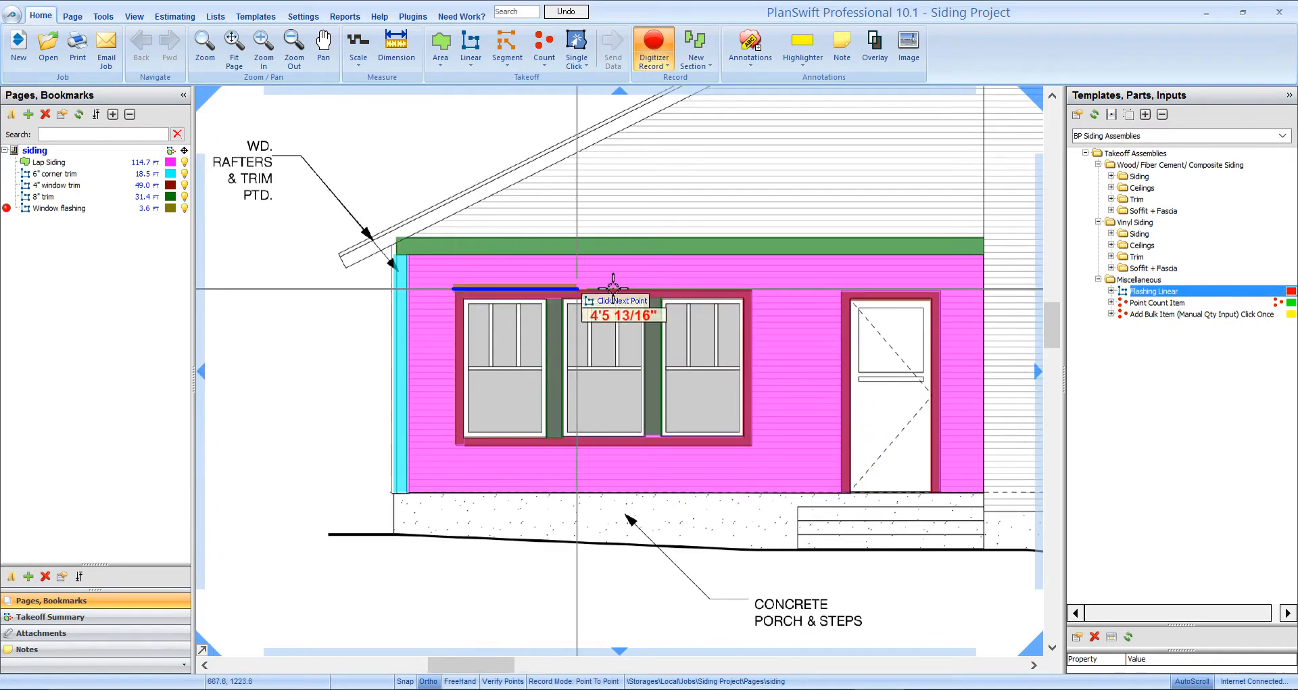
double_click(749, 289)
left_click(842, 309)
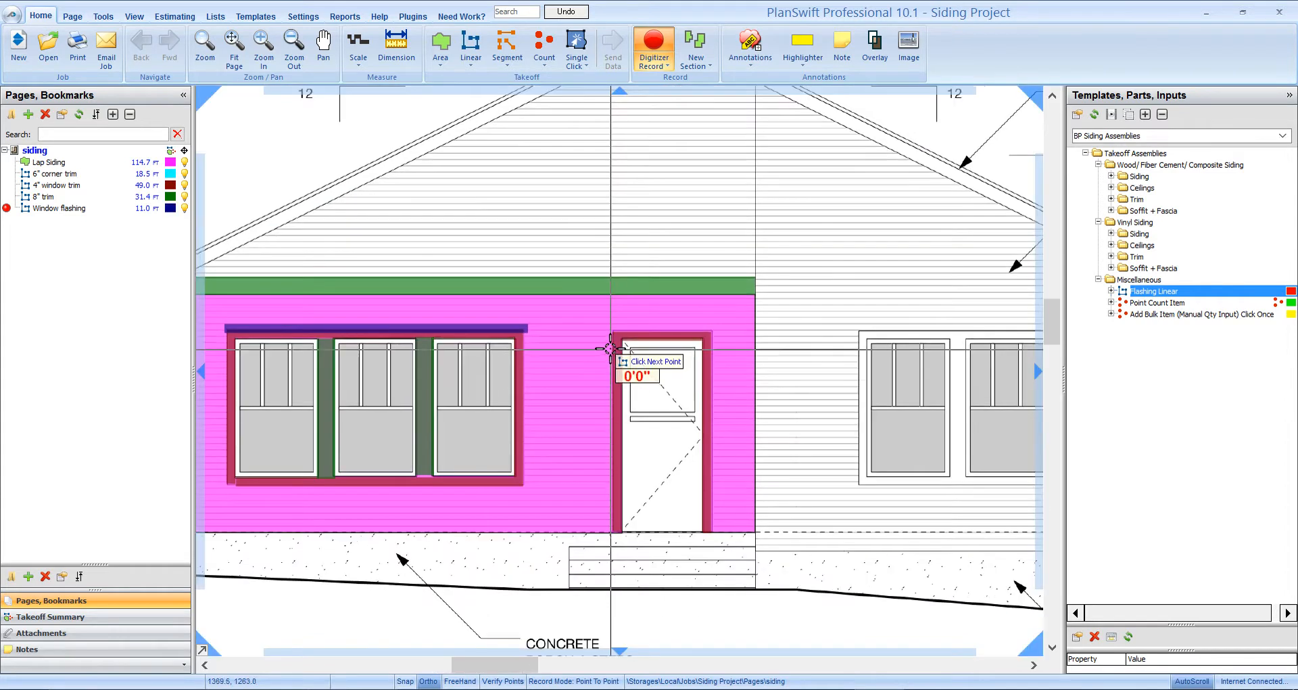
left_click(611, 331)
double_click(712, 331)
- Add flashing over the right window and along the wall top, totalling 43.6 ft
left_click_drag(810, 337, 670, 340)
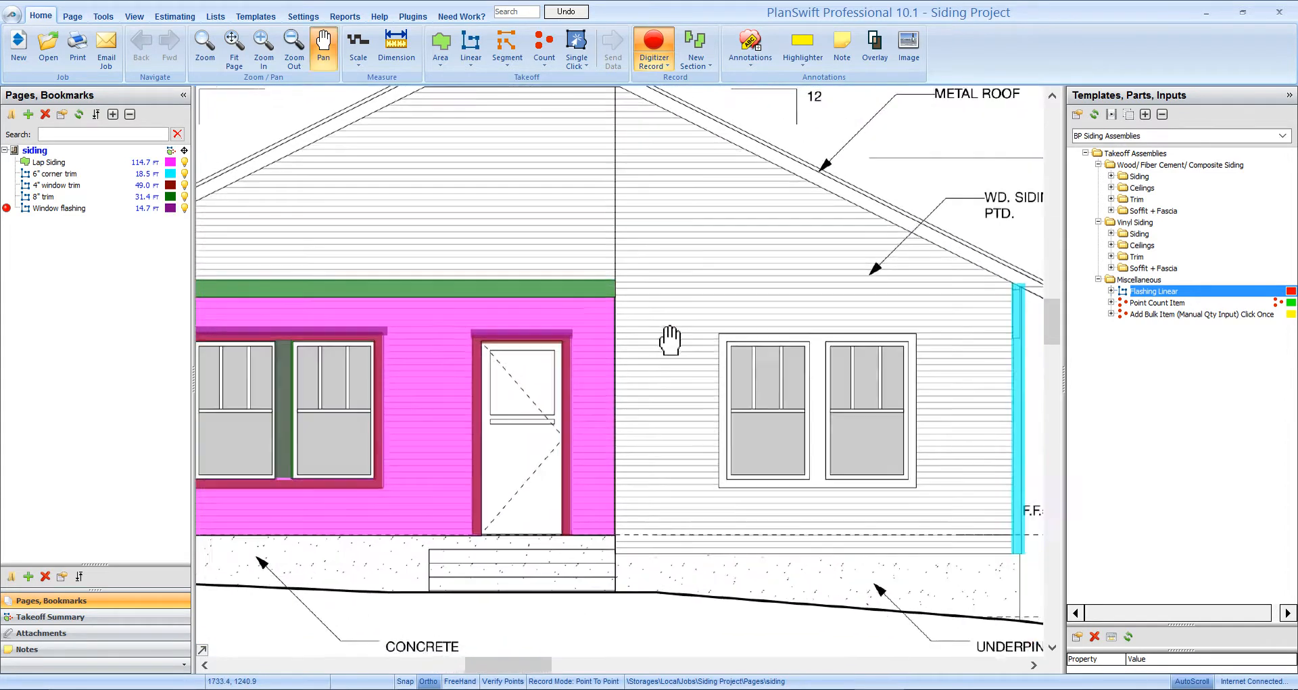
left_click(714, 331)
left_click(921, 330)
left_click(923, 328)
left_click(612, 277)
mouse_move(441, 284)
left_mouse_down()
mouse_move(738, 280)
mouse_move(1035, 255)
left_mouse_up()
double_click(615, 252)
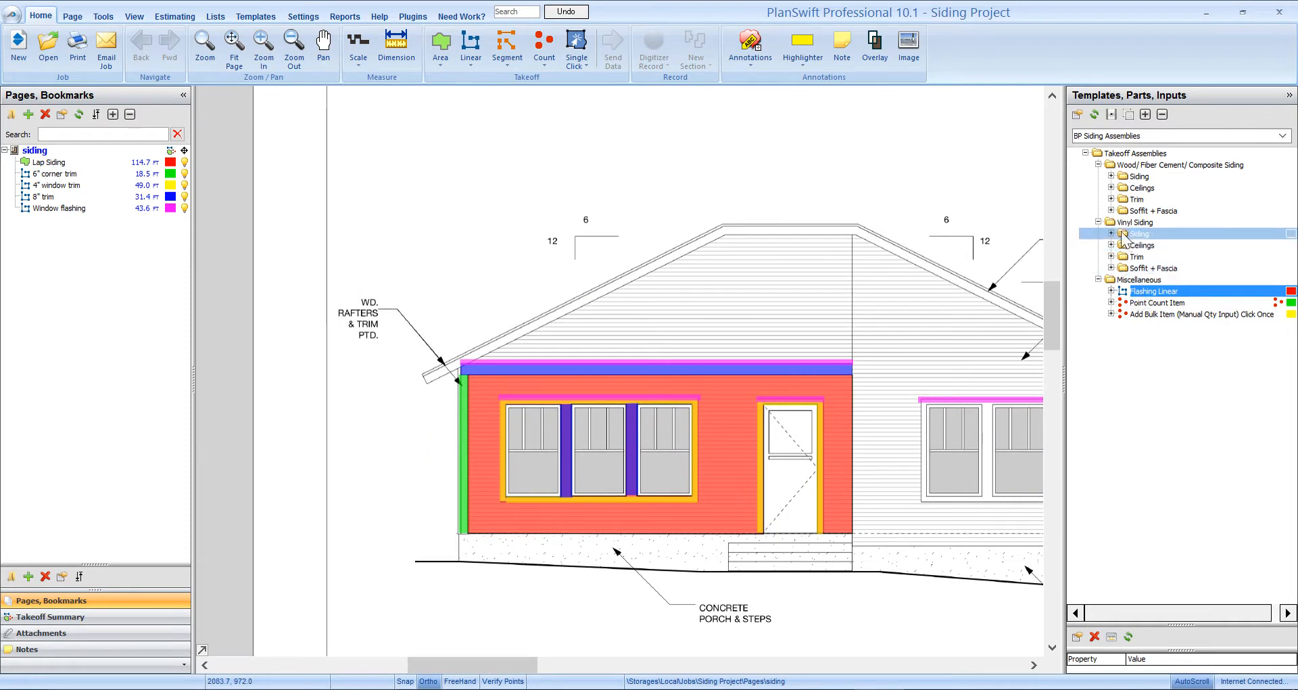
- Open Fiber Cement/Composite Soffit & Fascia Linear and set Fascia Material 1 and 2 lengths to 12
left_click(1111, 210)
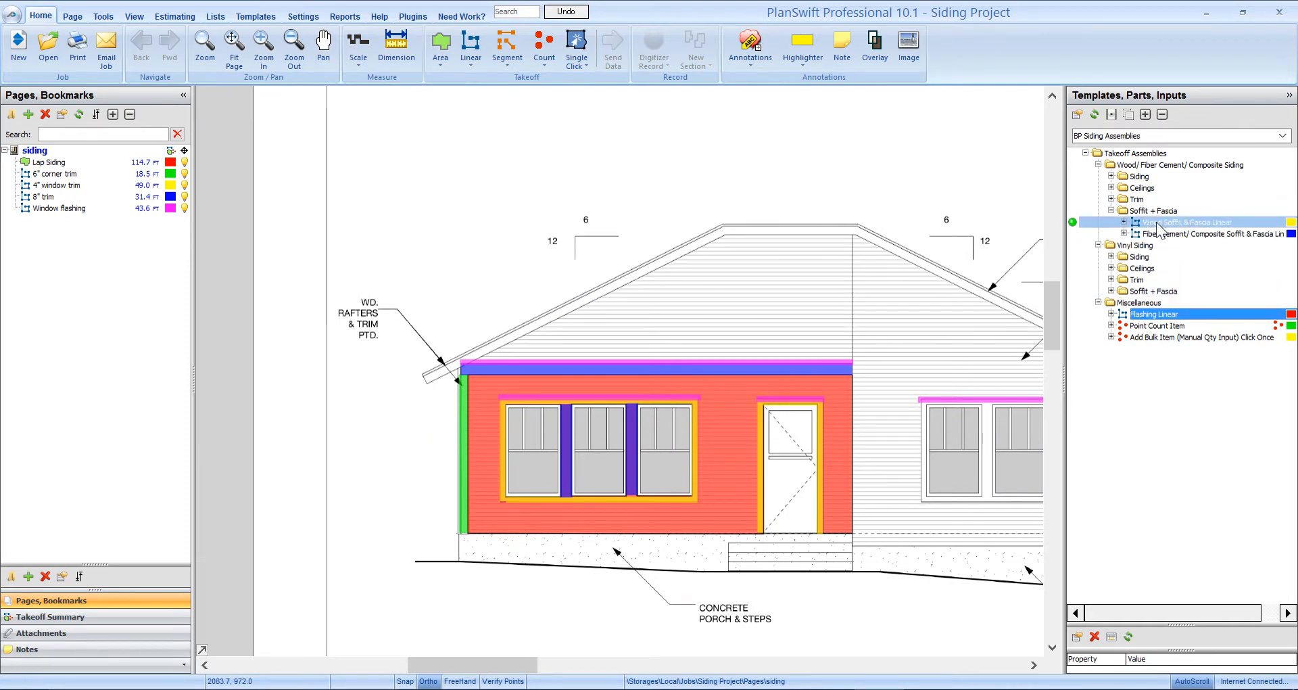
double_click(1074, 234)
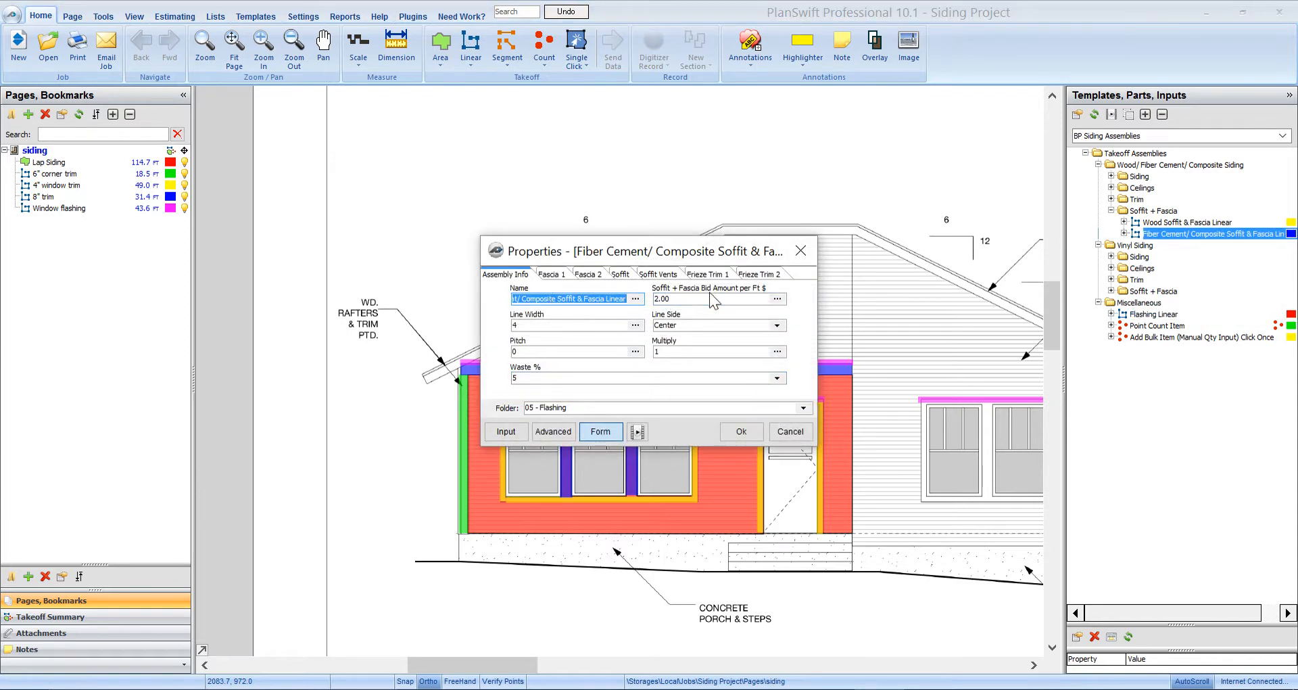
left_click(556, 275)
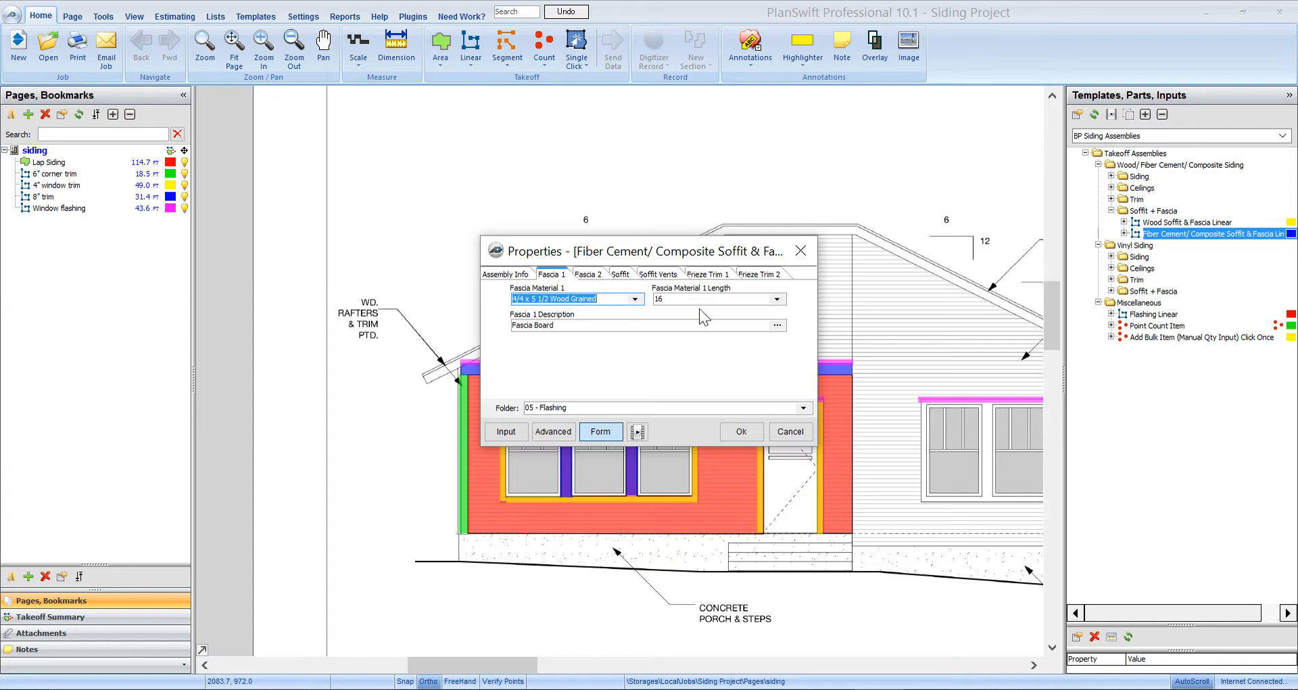
left_click(777, 299)
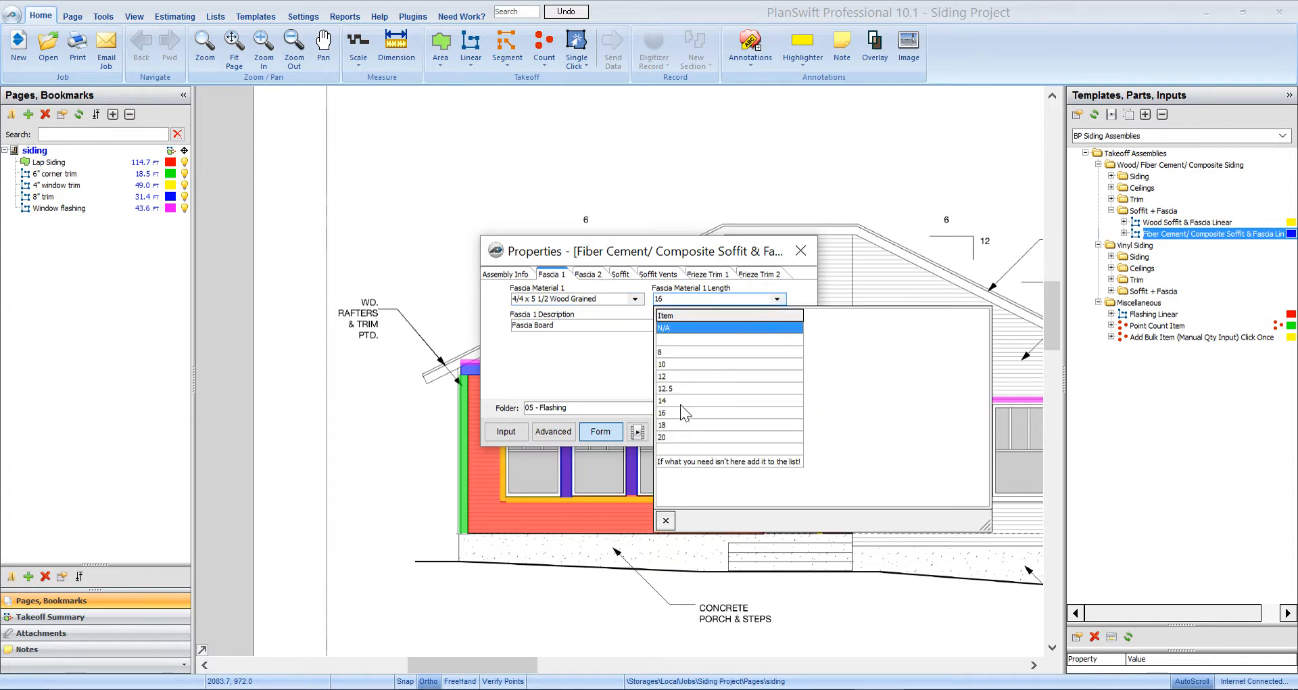
left_click(678, 376)
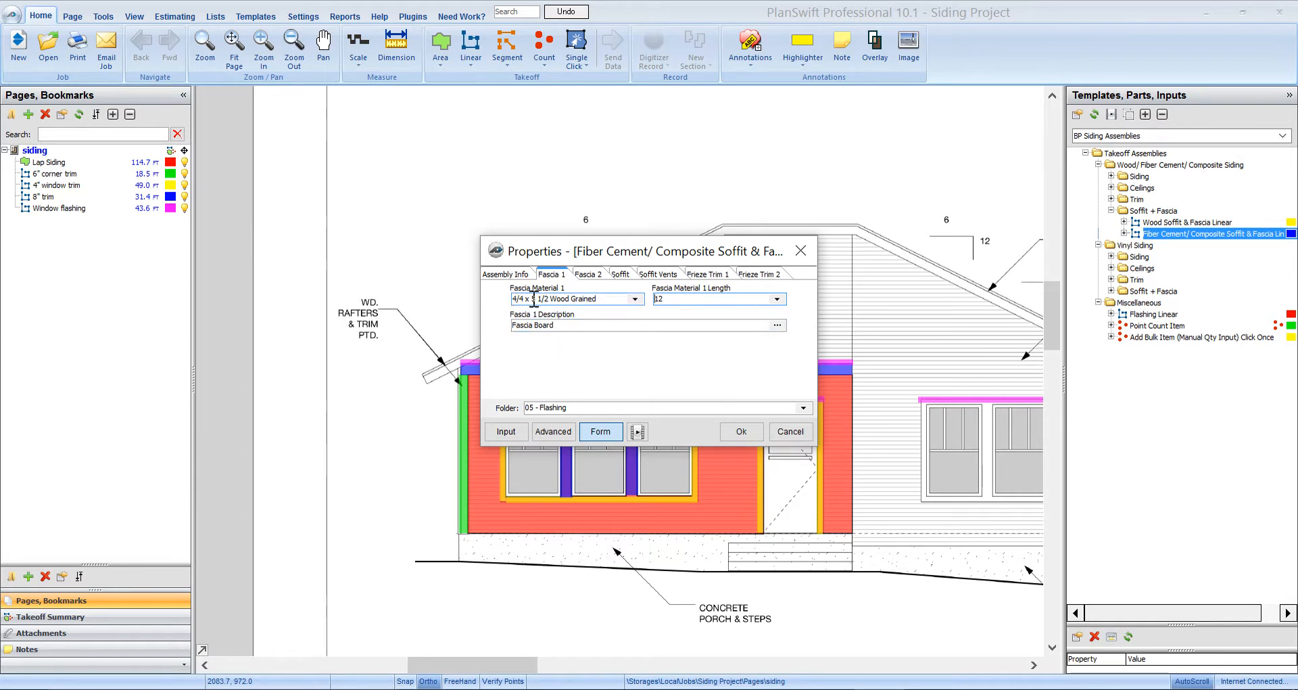
left_click(587, 274)
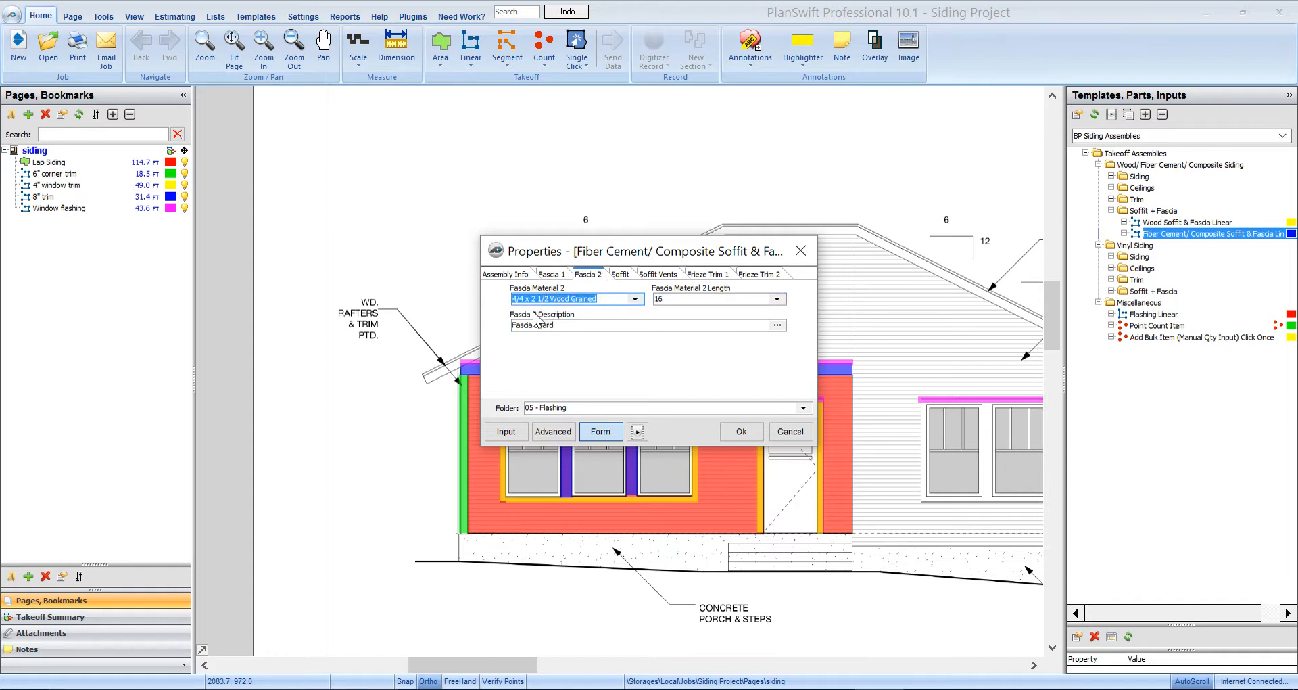
left_click(778, 298)
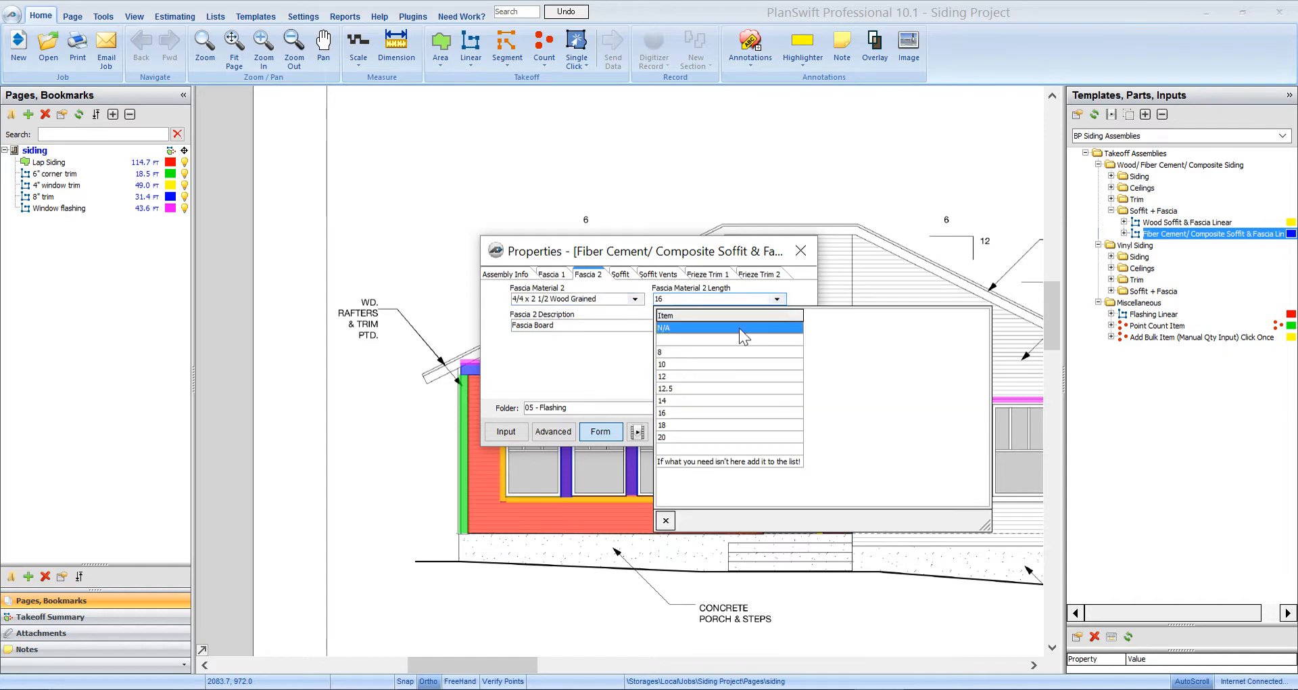
left_click(678, 376)
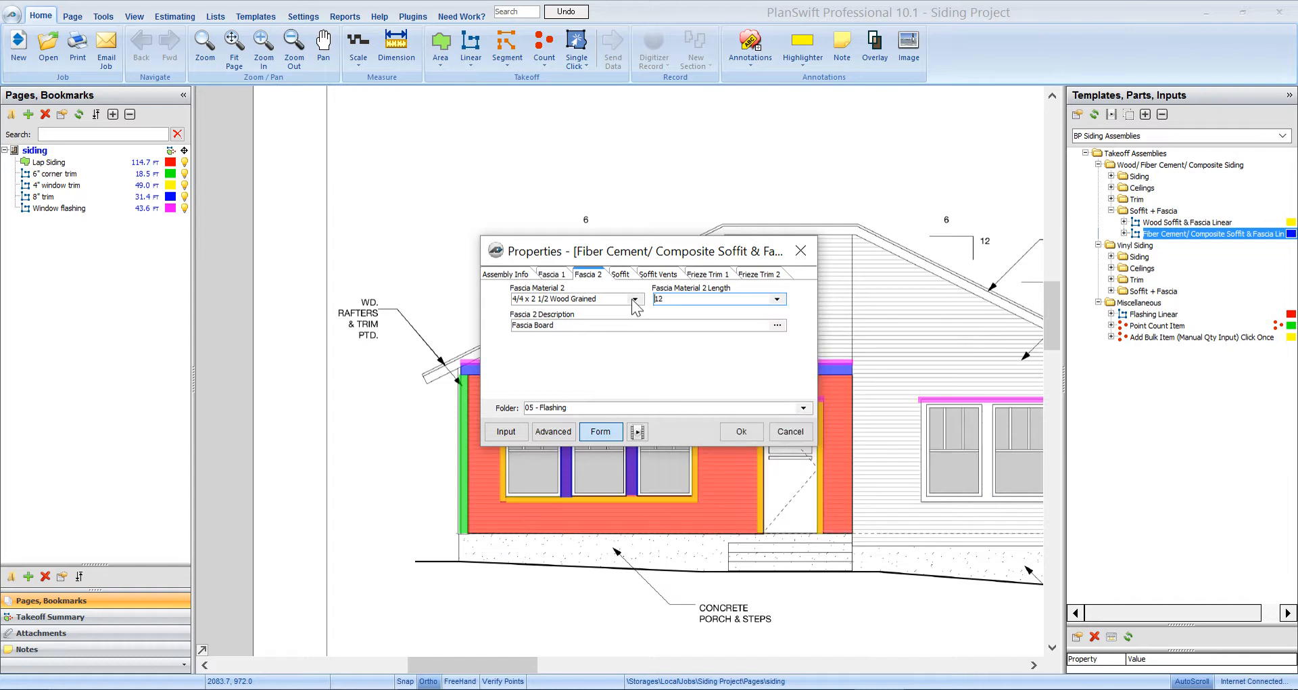
left_click(627, 276)
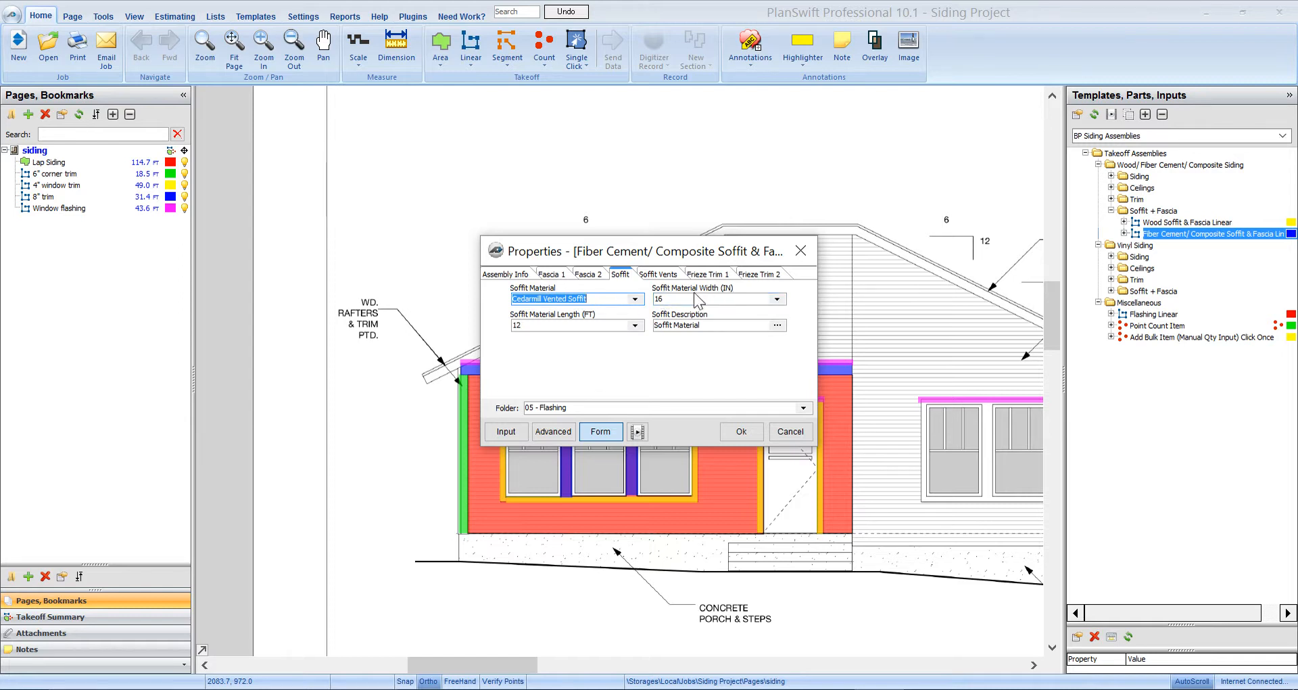
- Set the soffit material width to 16 and individual soffit vents to N/A
left_click(777, 298)
scroll(730, 400, "down", 8)
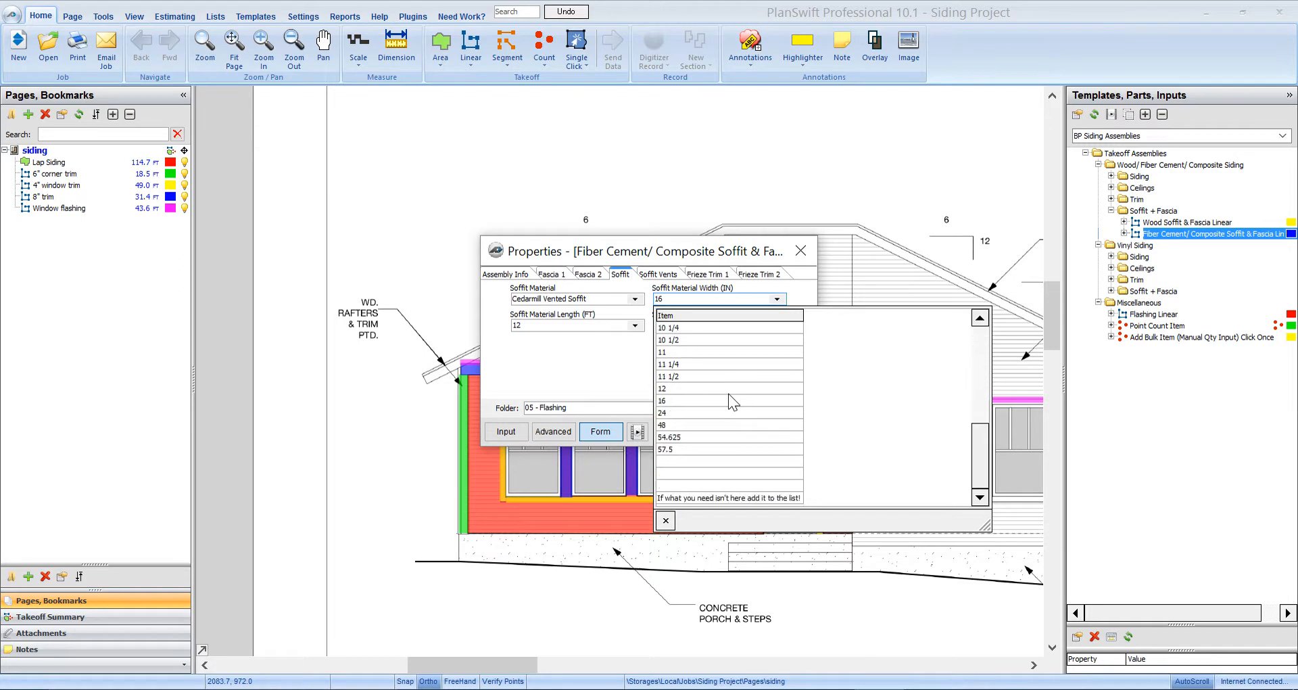
left_click(681, 401)
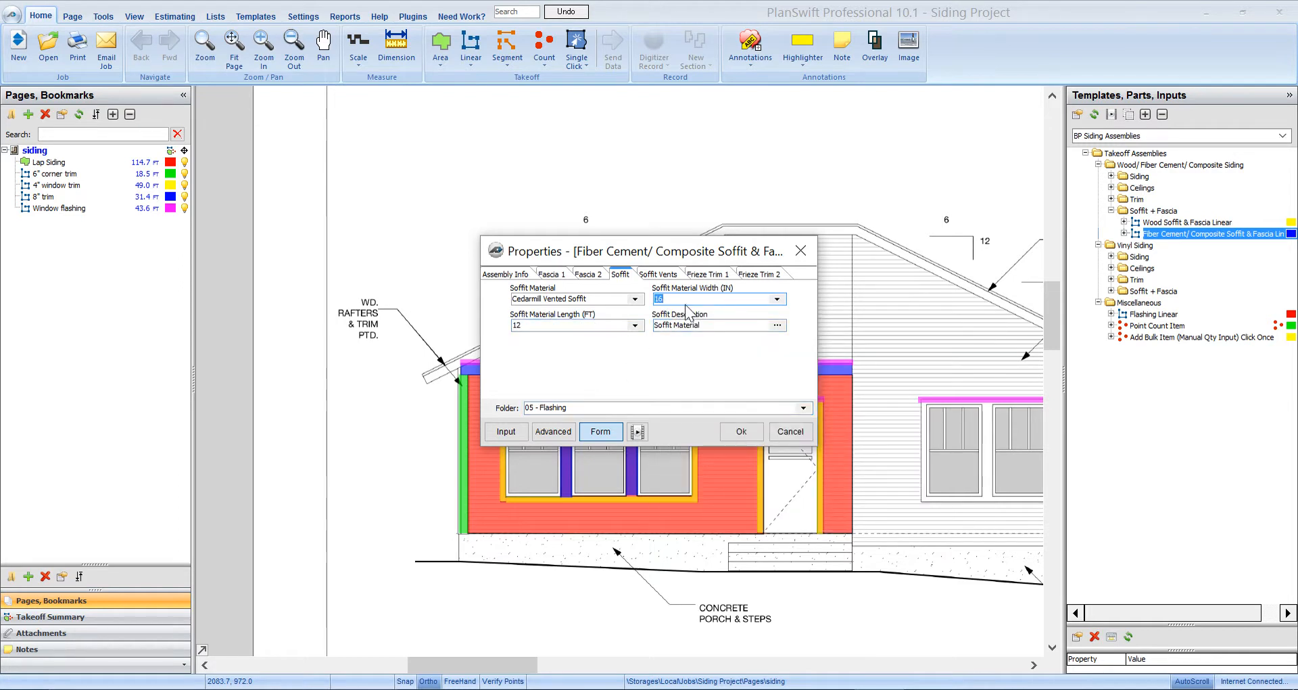
left_click(666, 275)
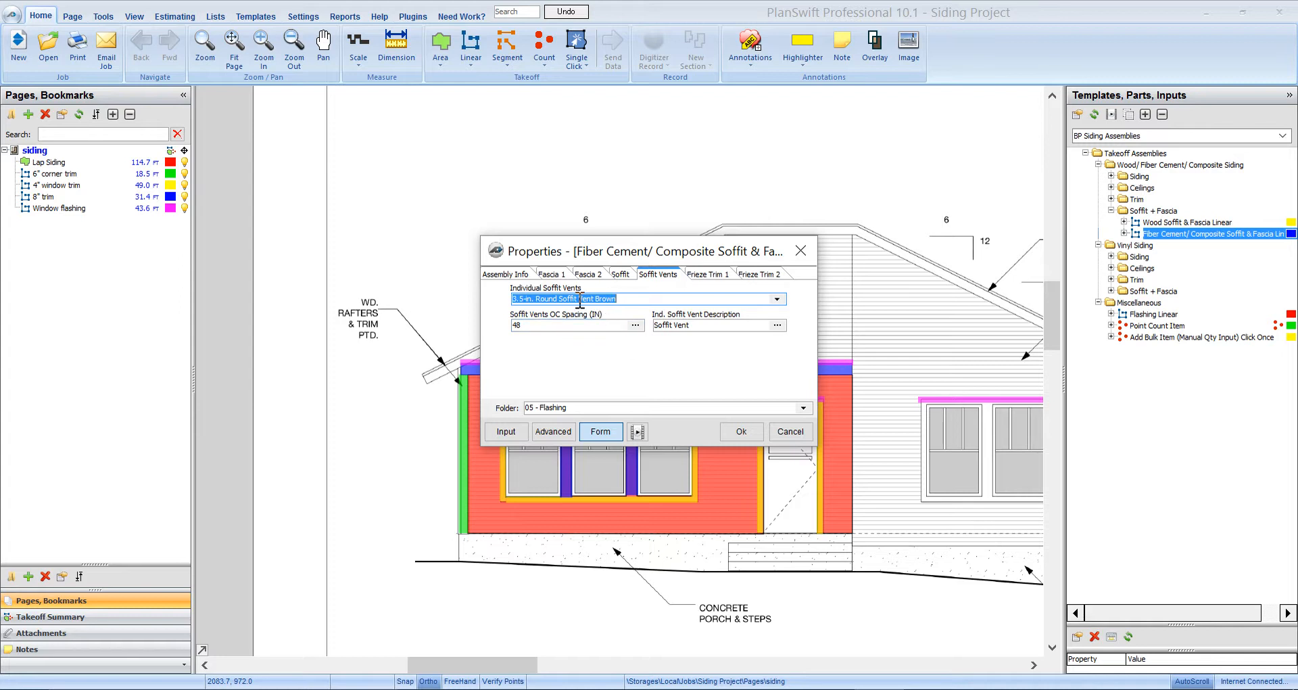
left_click(778, 301)
left_click(546, 325)
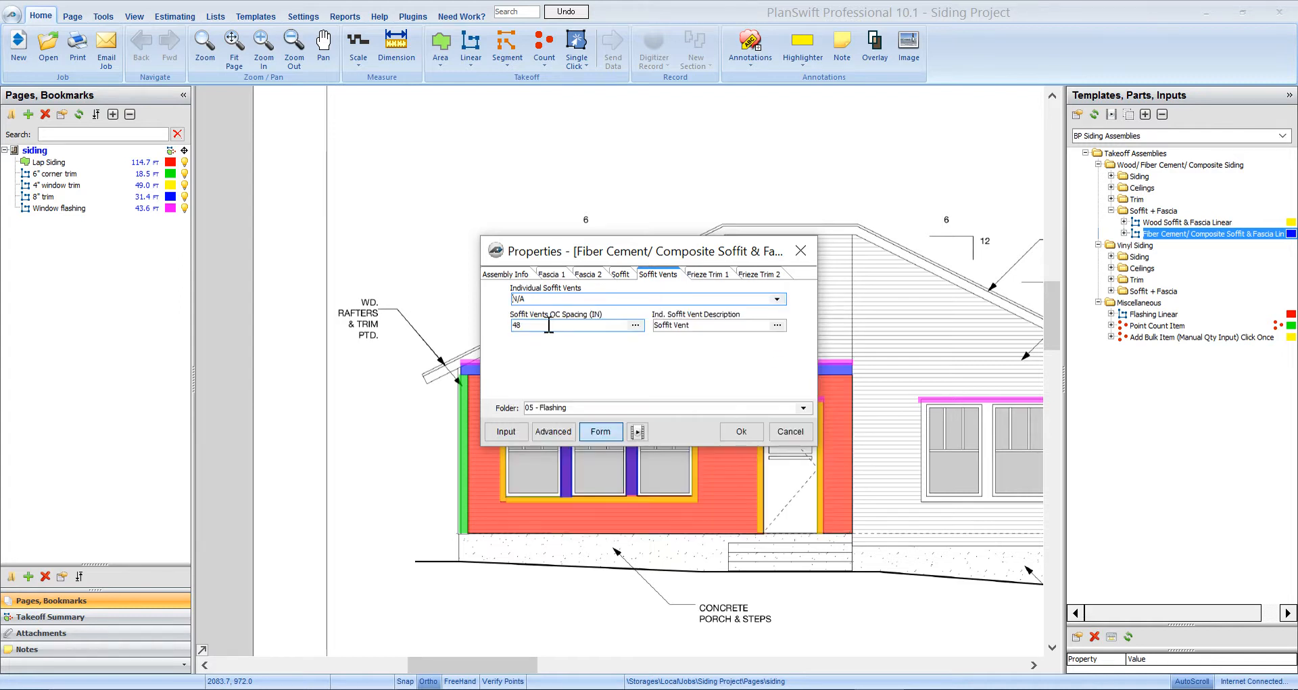
- Review both frieze trim settings and file the item under 03 - Cornice
left_click(710, 276)
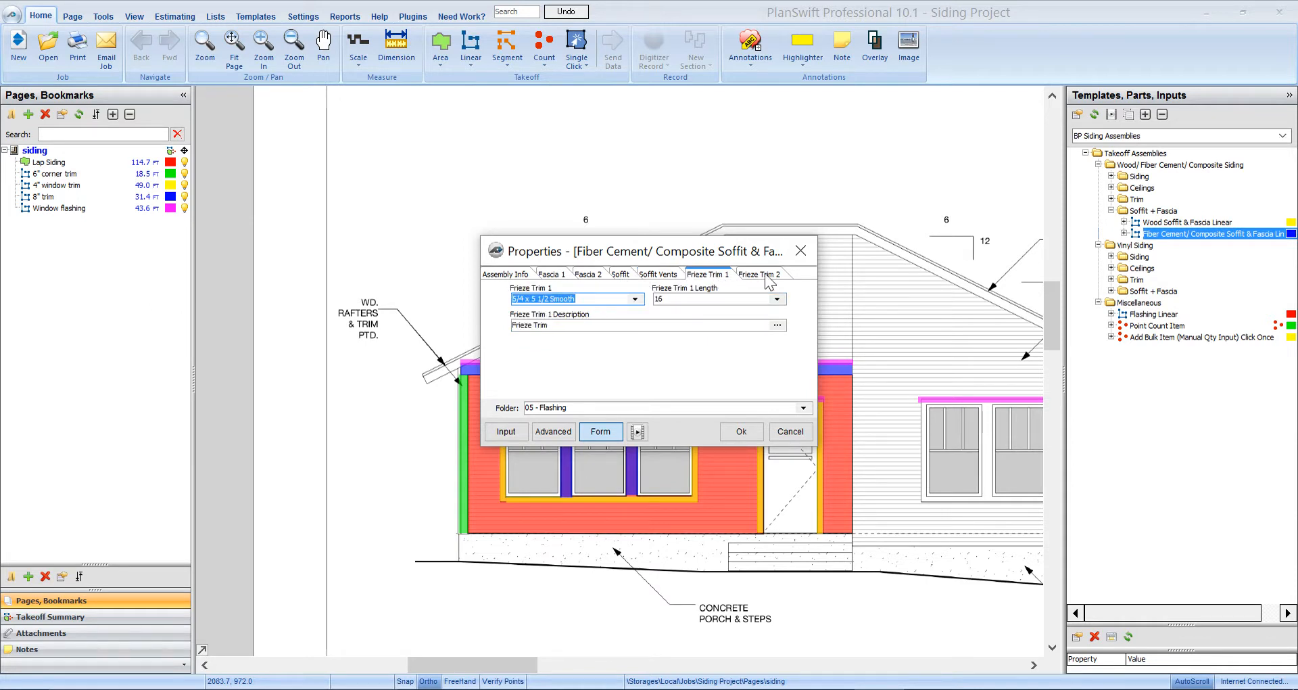
left_click(766, 276)
left_click(713, 275)
left_click(803, 407)
left_click(581, 438)
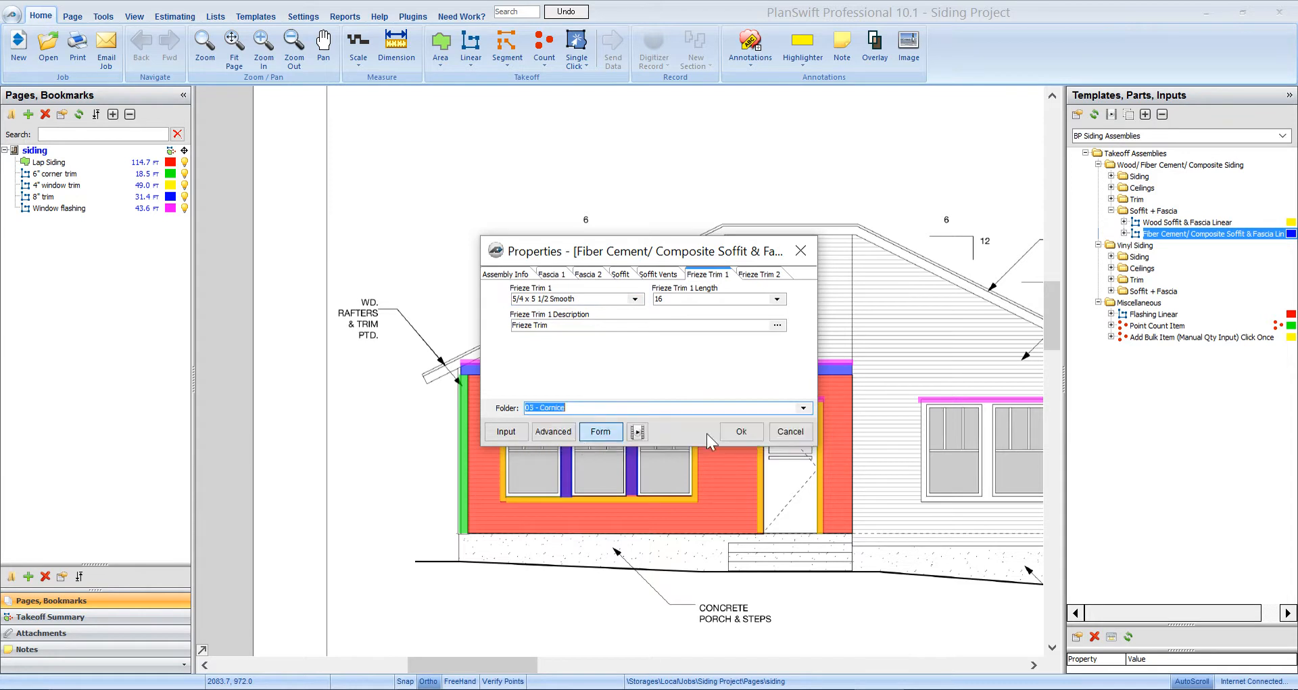
- Trace the 44 ft soffit & fascia run from the left eave corner over the gable peak and down the right slope
left_click(741, 431)
scroll(448, 377, "up", 3)
left_click(424, 376)
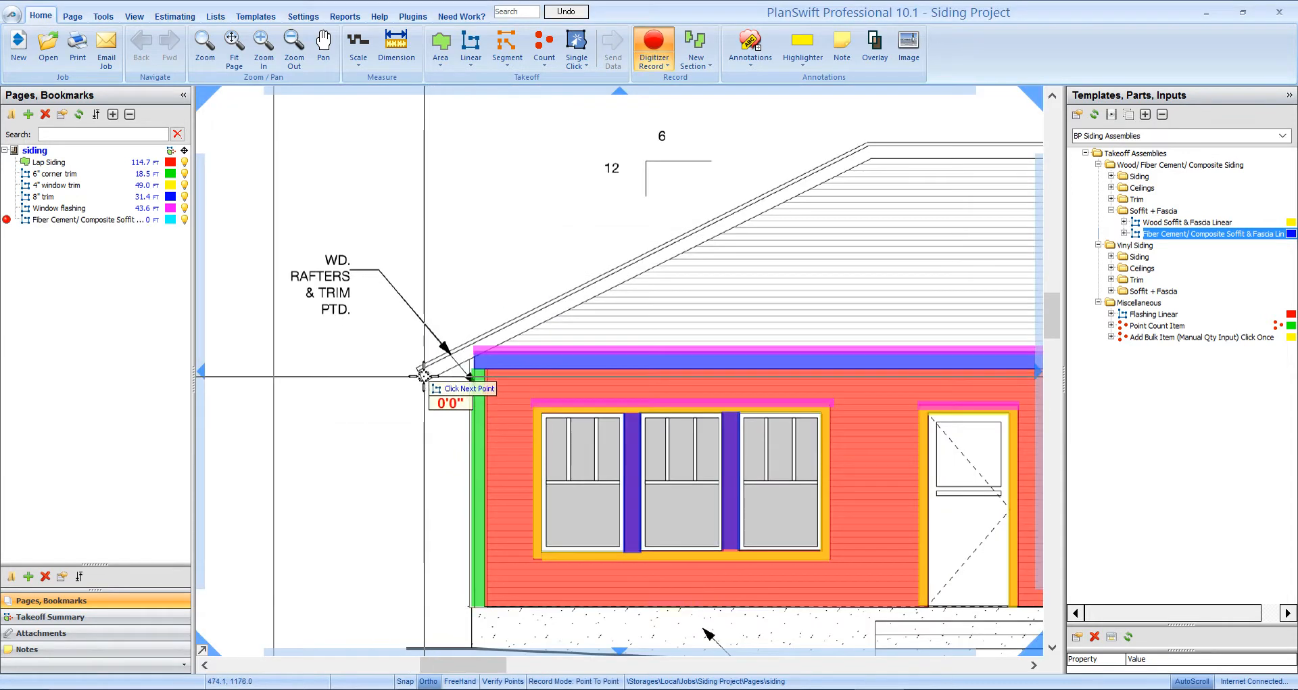
left_click(585, 329)
left_click(787, 344)
double_click(951, 447)
scroll(900, 286, "down", 3)
left_click_drag(902, 255, 654, 271)
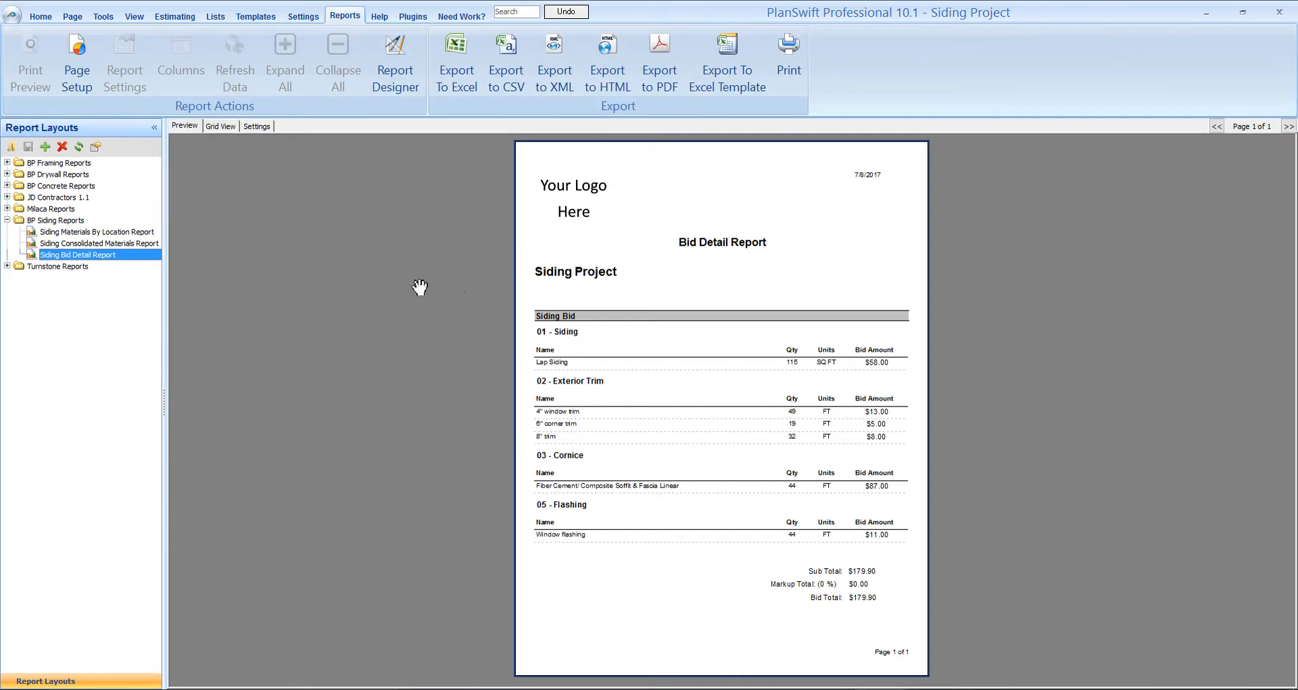
- Preview both pages of the Siding Materials By Location report, then return to the Bid Detail Report
left_click(97, 231)
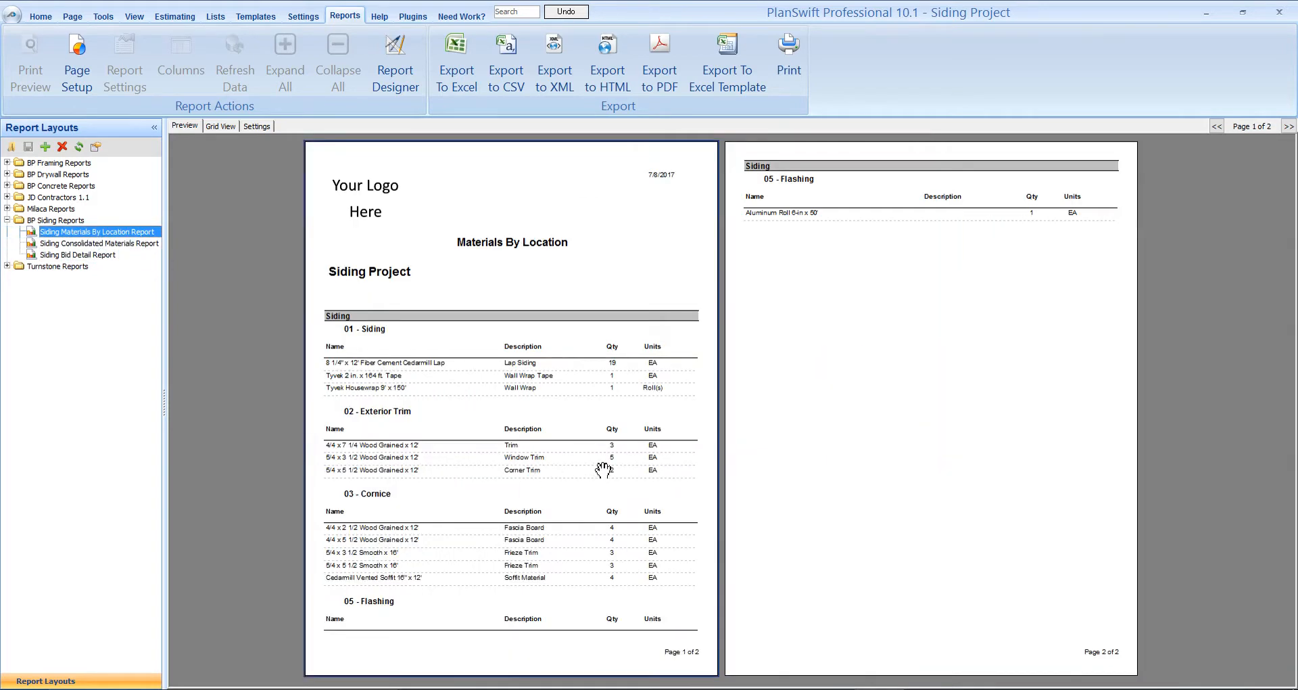
left_click(604, 469)
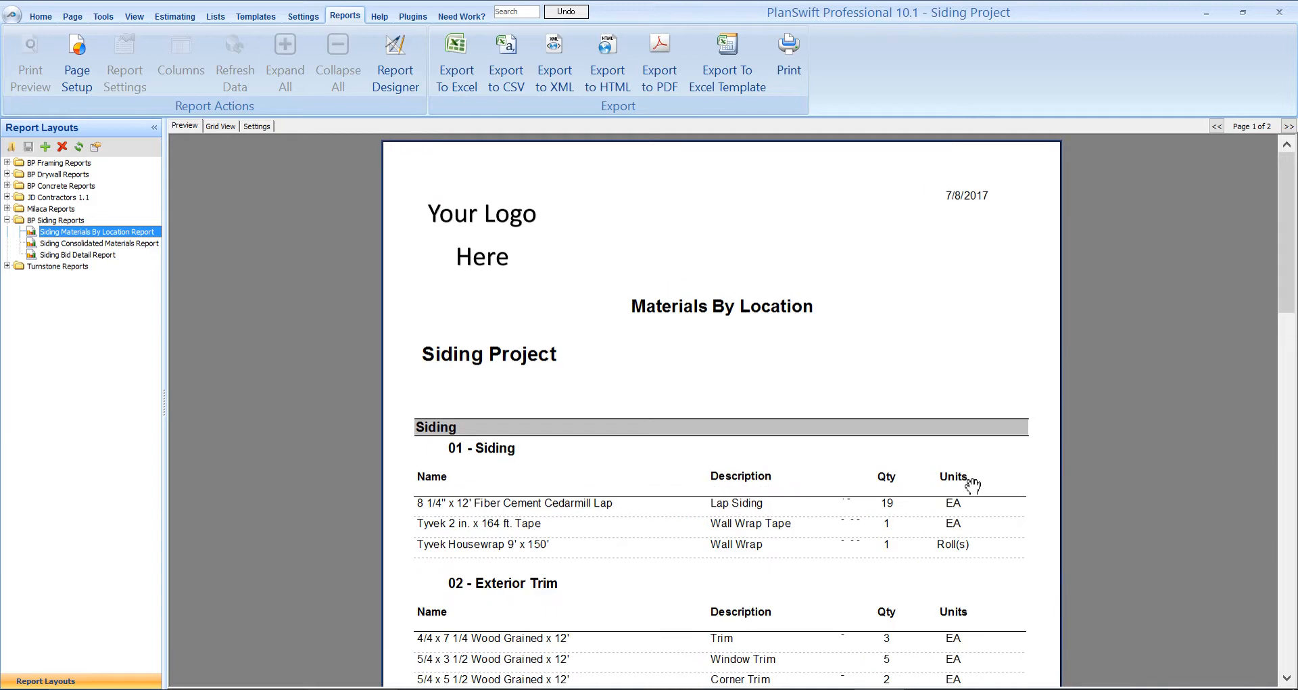
left_click_drag(1289, 270, 1289, 323)
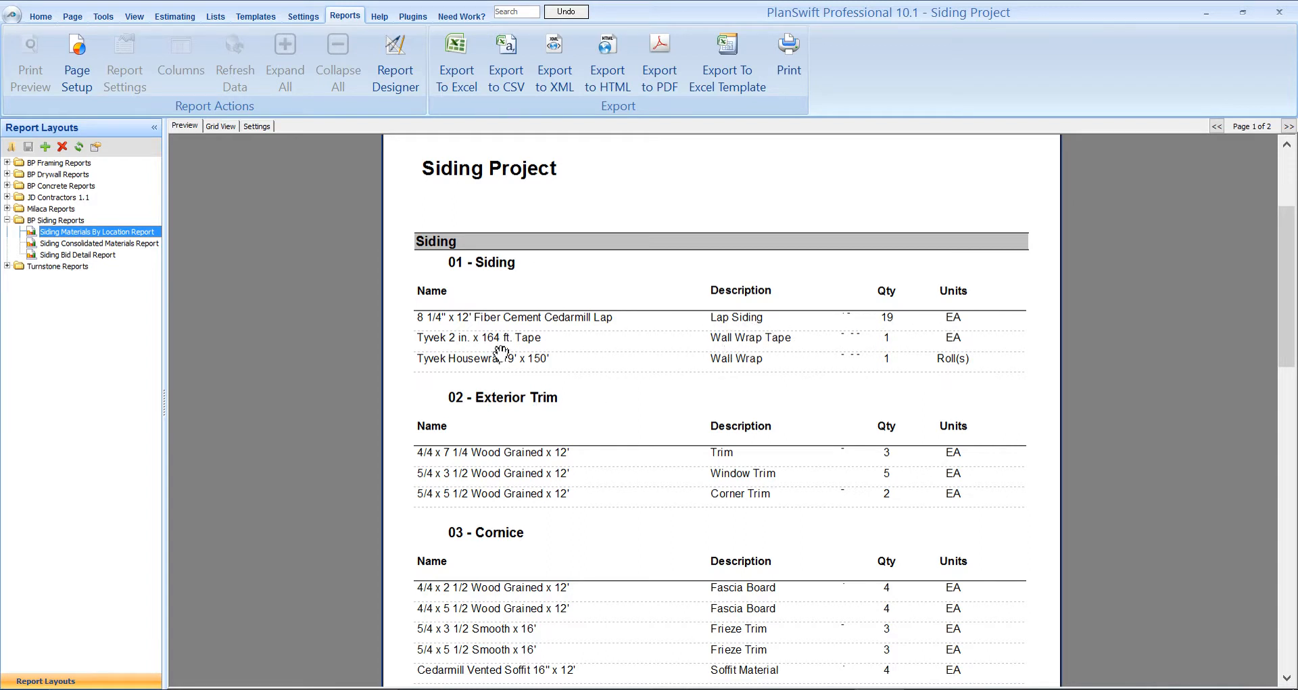
left_click_drag(1286, 313, 1284, 355)
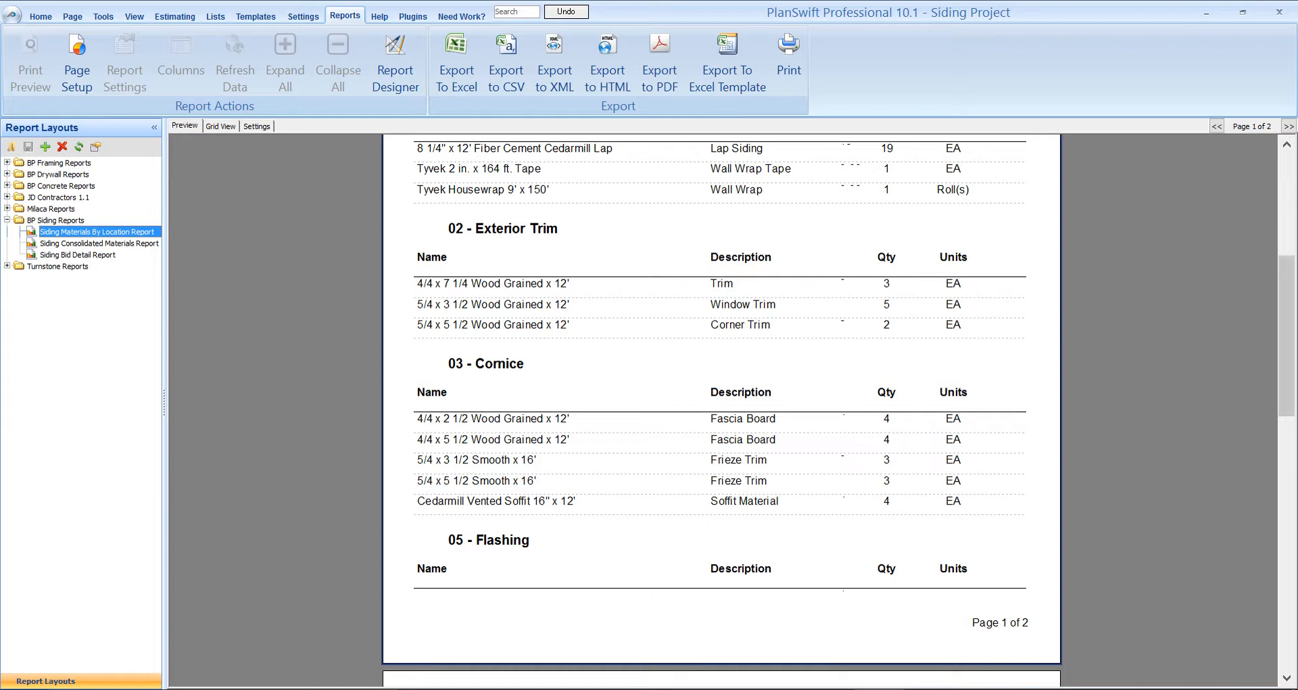
left_click_drag(1279, 365, 1283, 409)
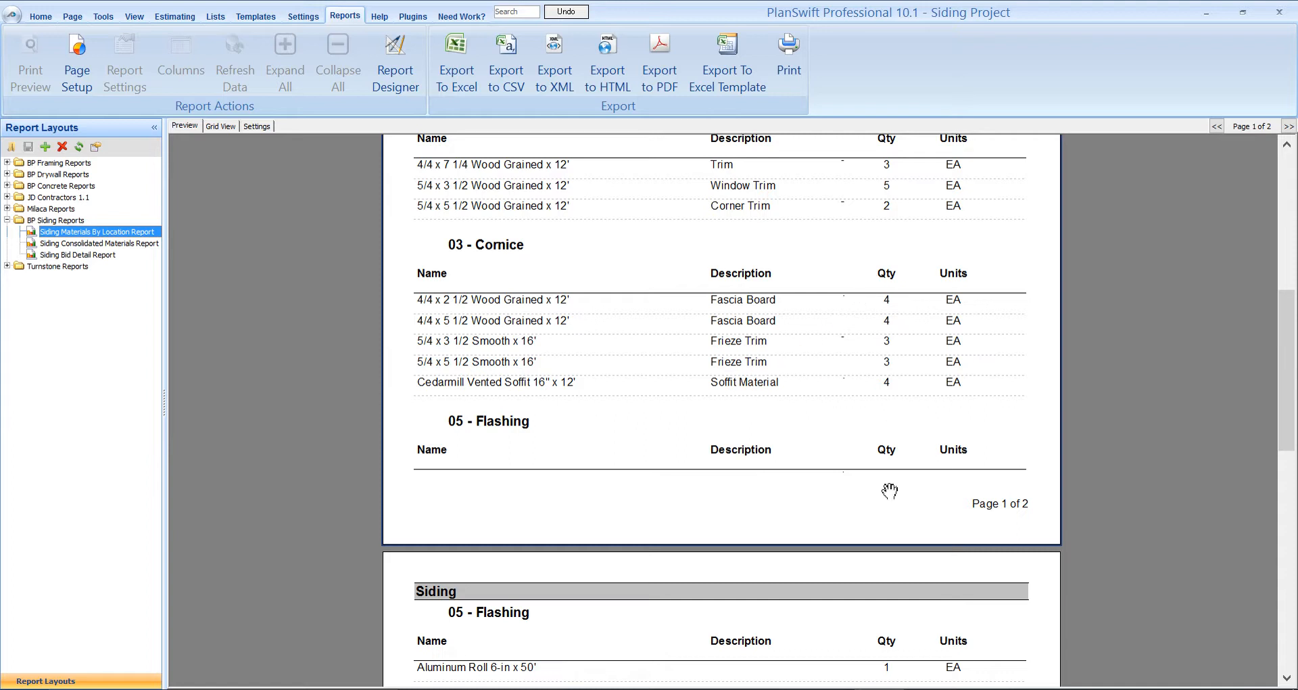
left_click_drag(1290, 363, 1289, 455)
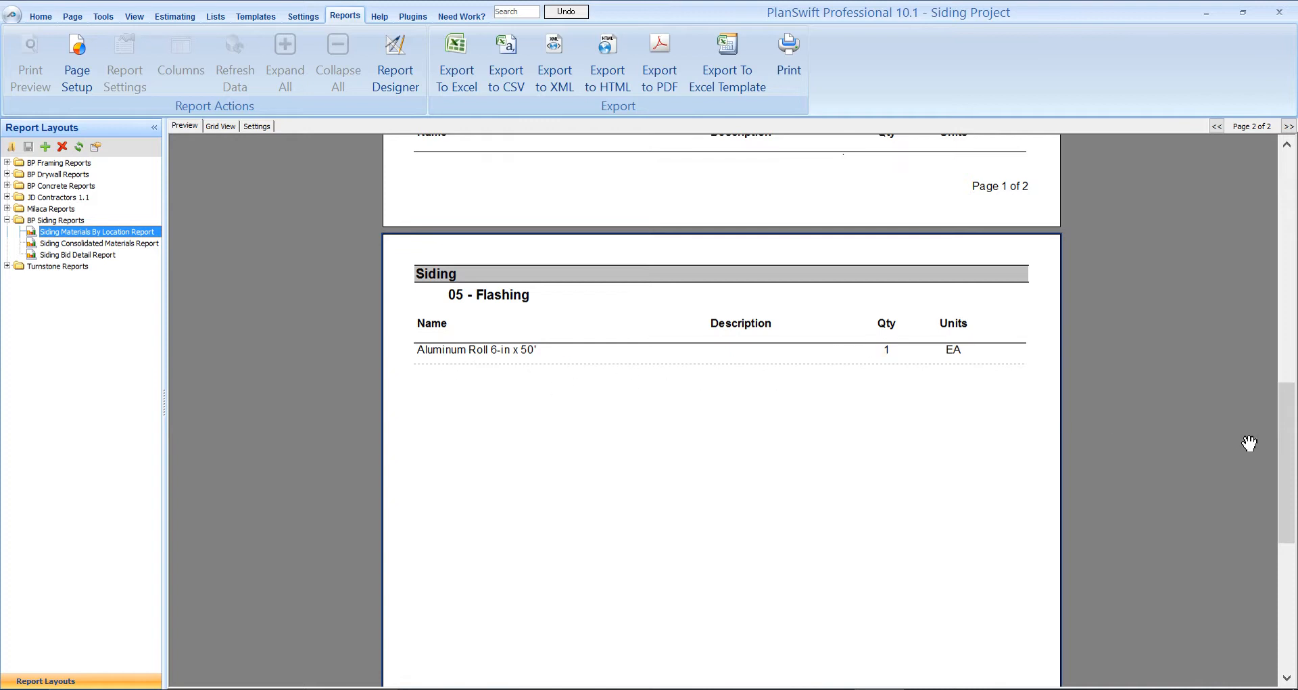
left_click_drag(1287, 443, 1287, 203)
left_click(144, 242)
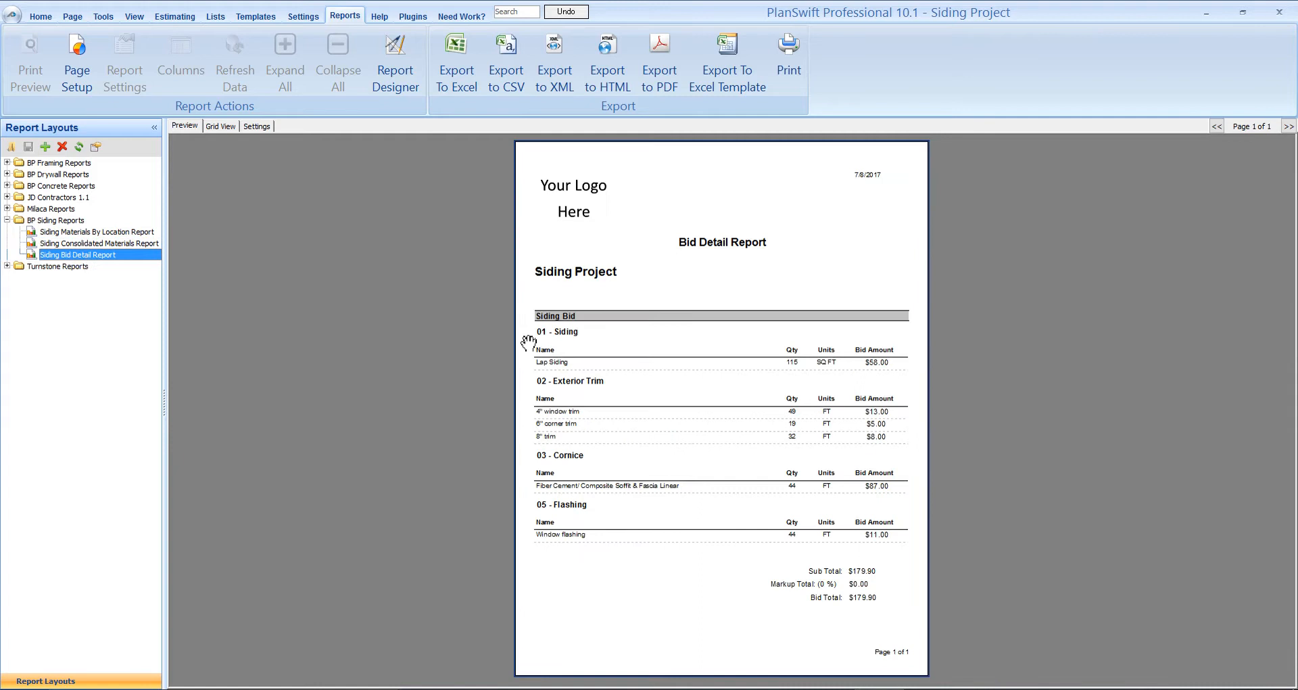
left_click_drag(1284, 341, 1288, 448)
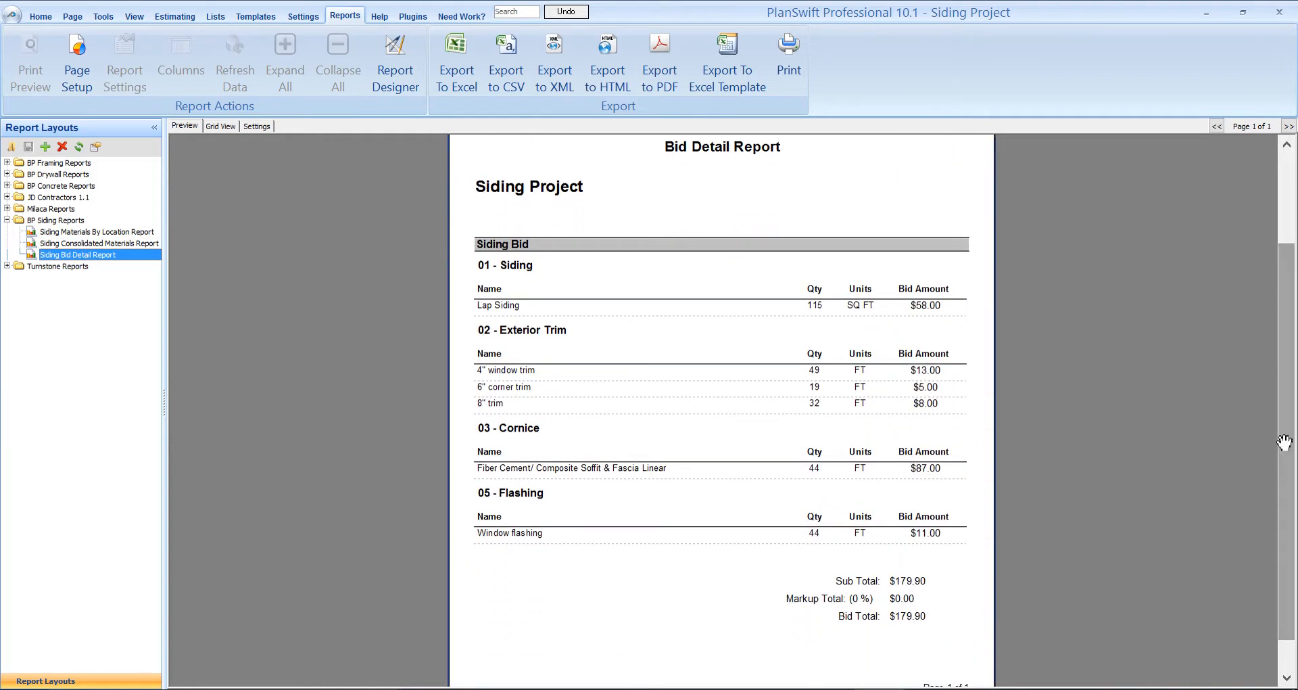
scroll(927, 658, "up", 1)
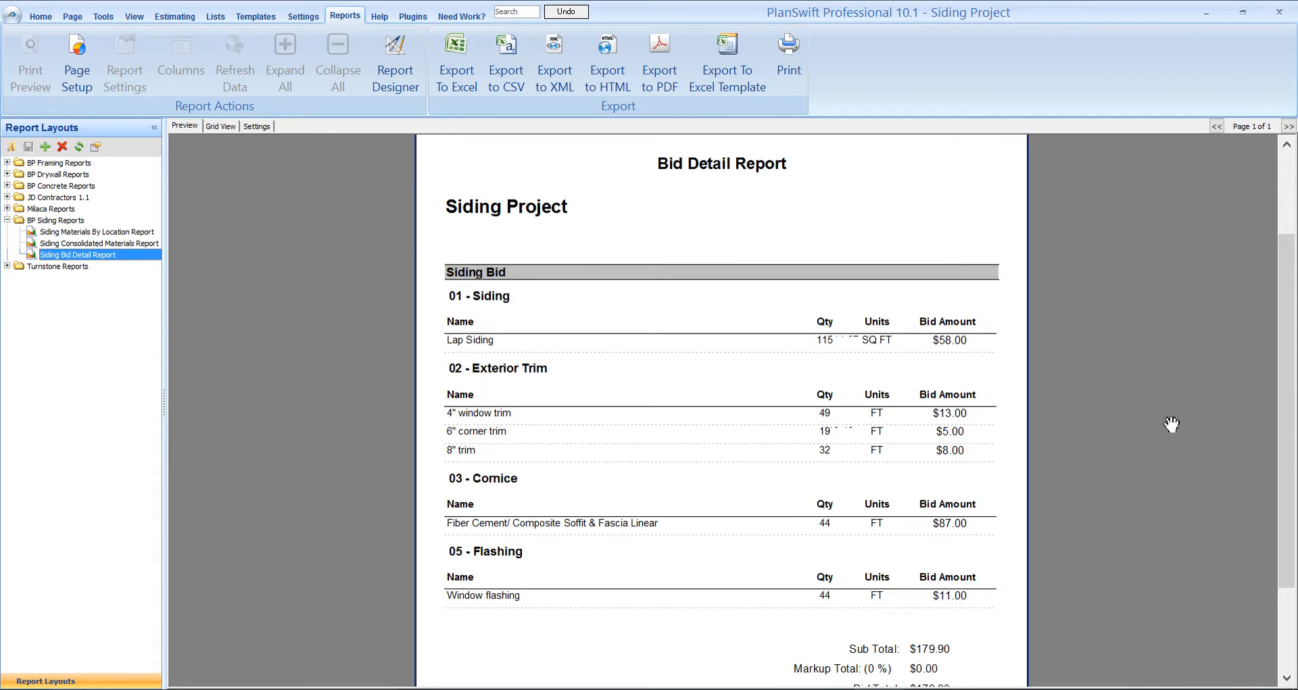
left_click_drag(1287, 401, 1291, 475)
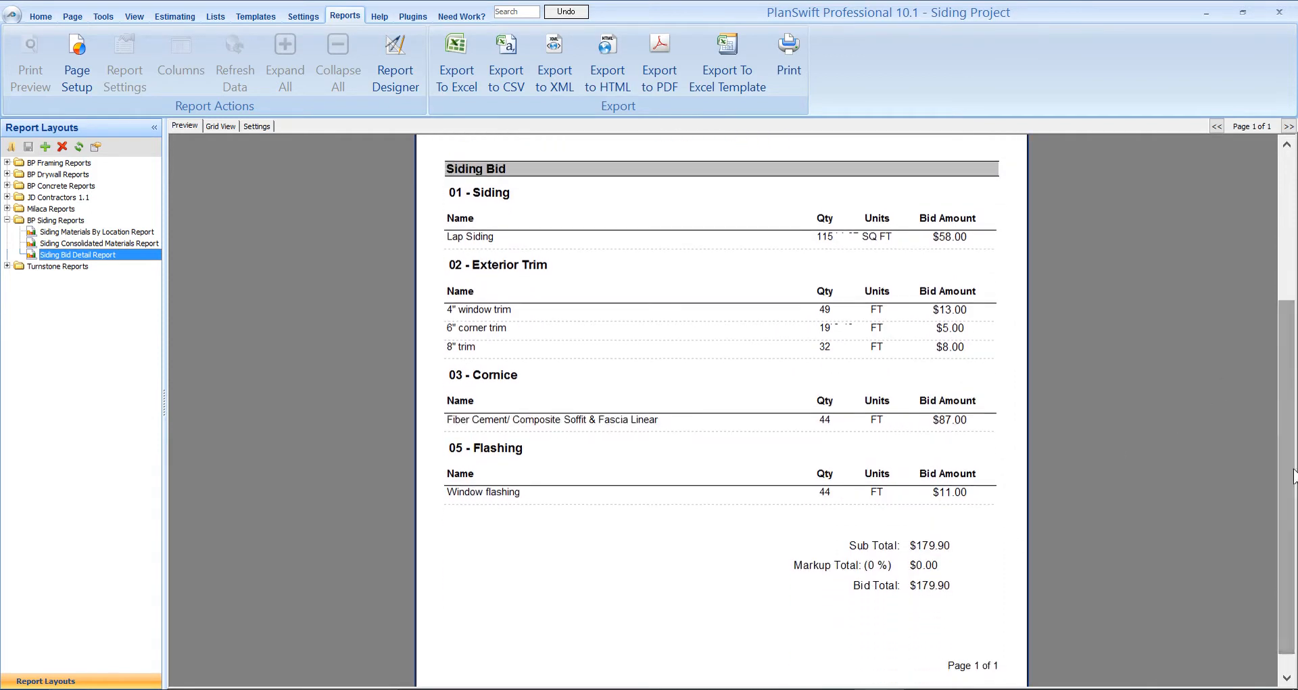